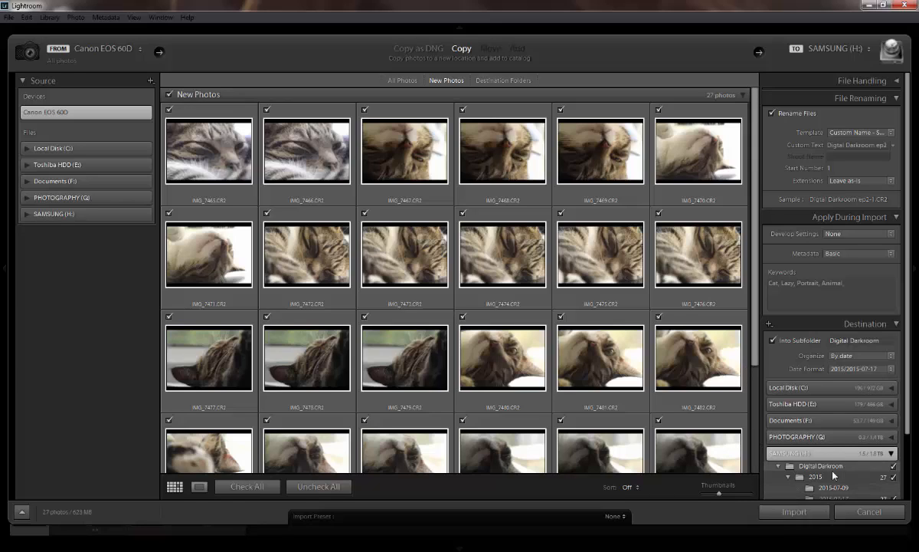
Import the checked cat photos from the Canon EOS 60D and open the first one in Loupe view
click(811, 514)
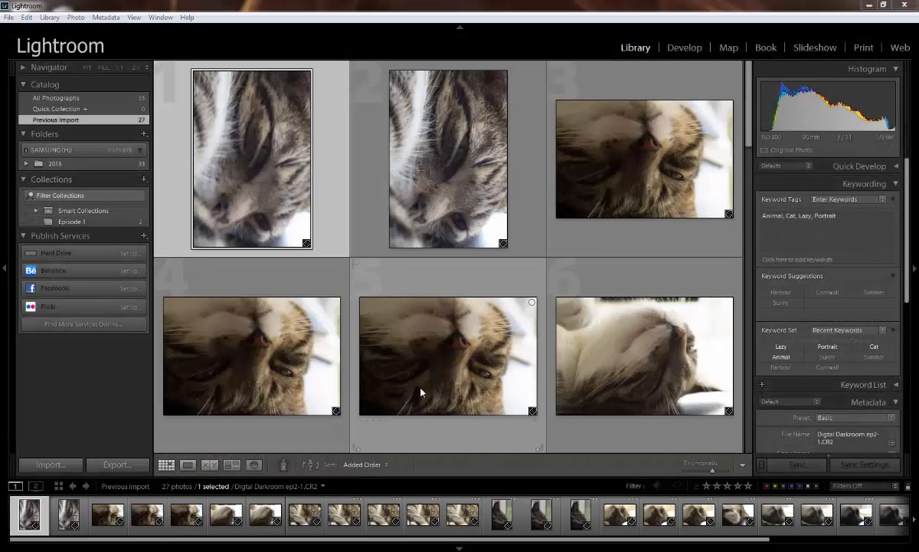
mouse_move(534, 546)
mouse_down()
mouse_move(751, 545)
mouse_move(528, 544)
mouse_up()
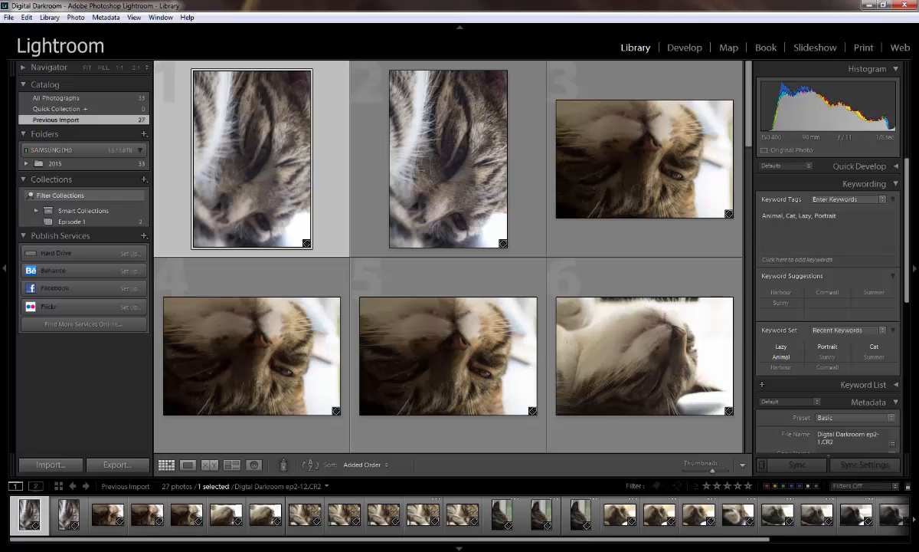
double_click(302, 253)
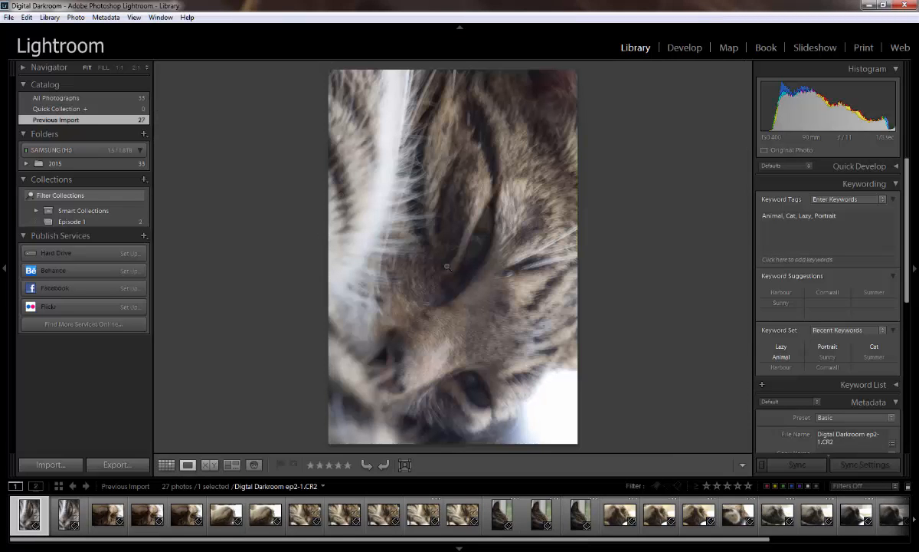
Compare the similar sleeping-cat shots and give photo ep2-10 a red colour label
click(414, 525)
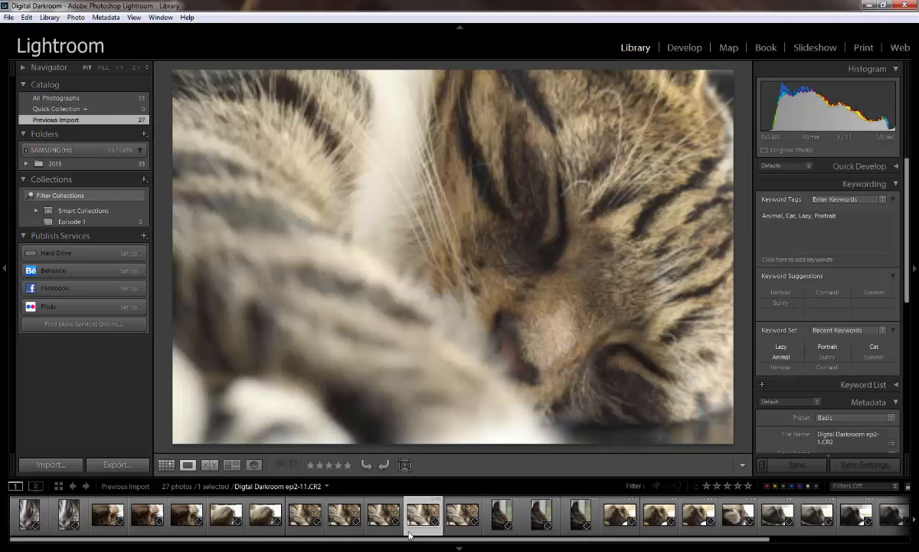
click(349, 519)
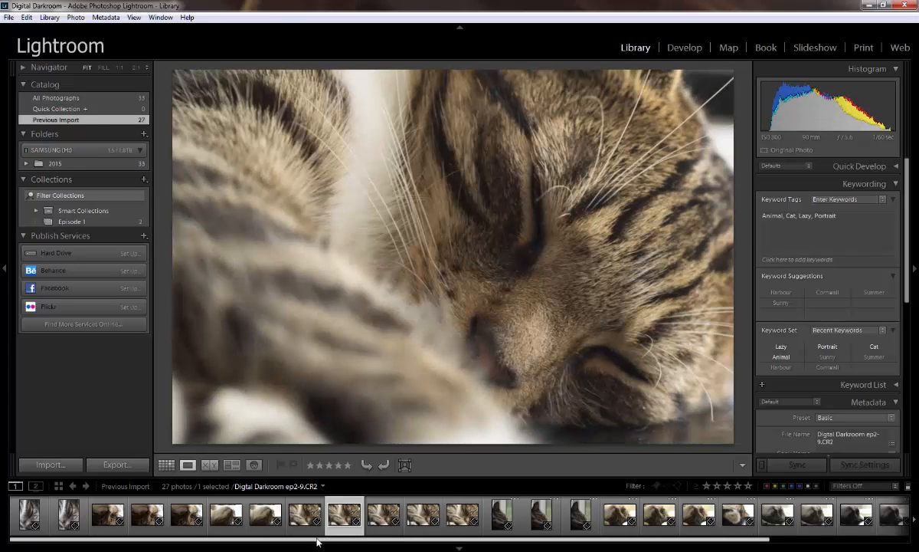
key(Left)
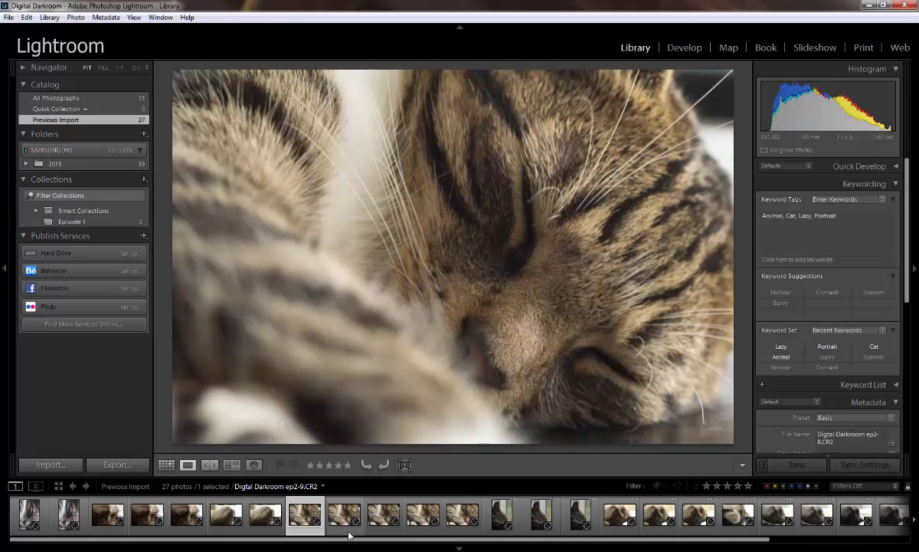
key(Right)
key(Right)
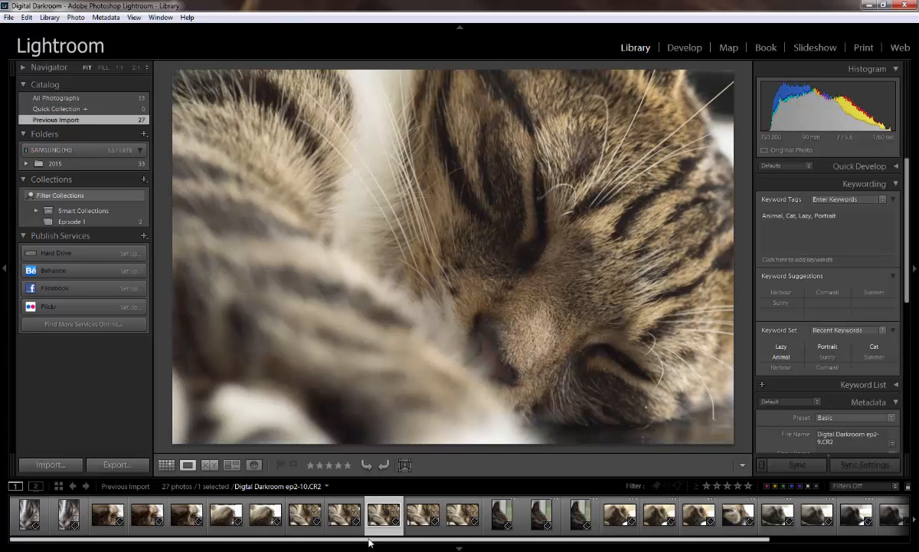
key(Right)
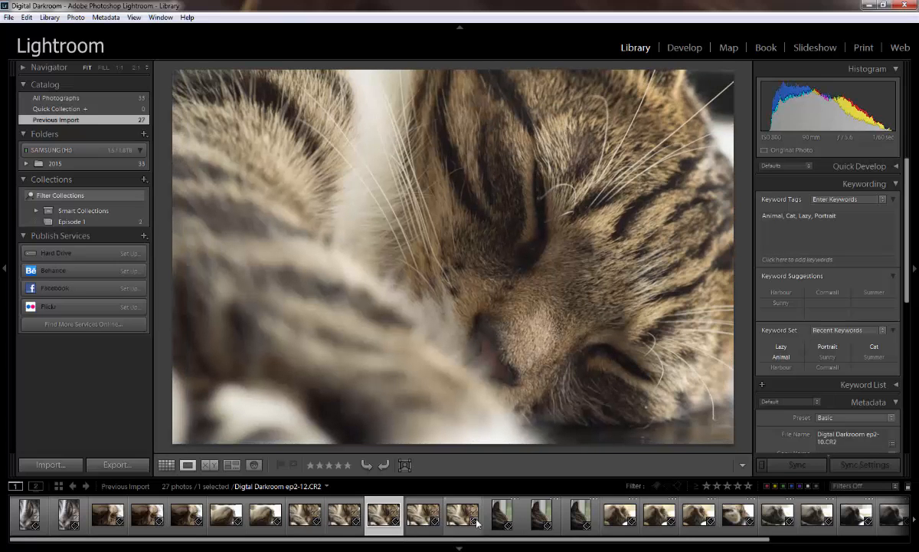
key(Left)
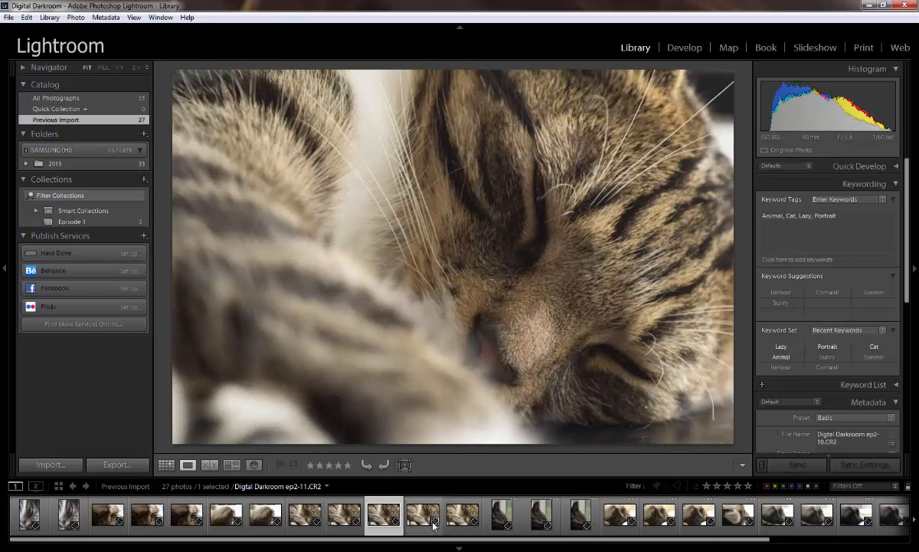
key(6)
Give photo ep2-16 a red colour label and filter the filmstrip to red-labelled photos only
drag(403, 539, 543, 539)
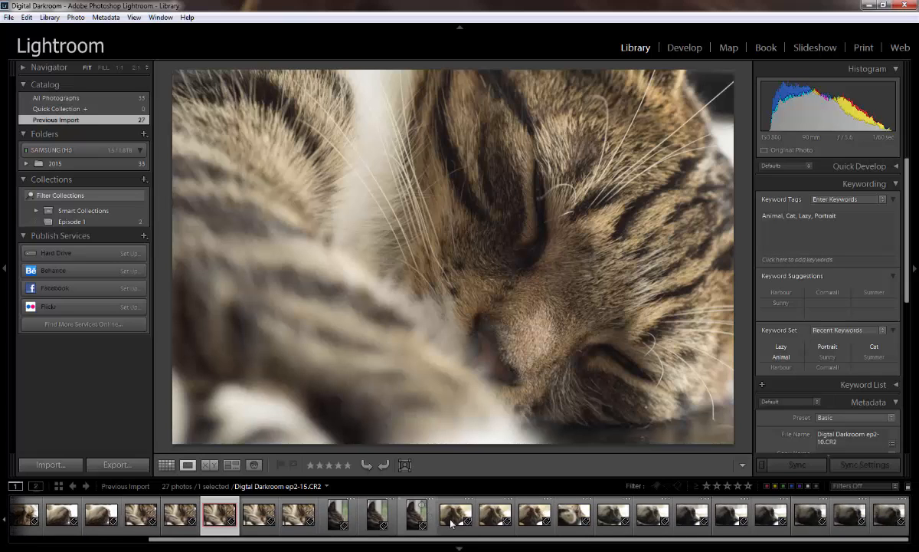
click(458, 528)
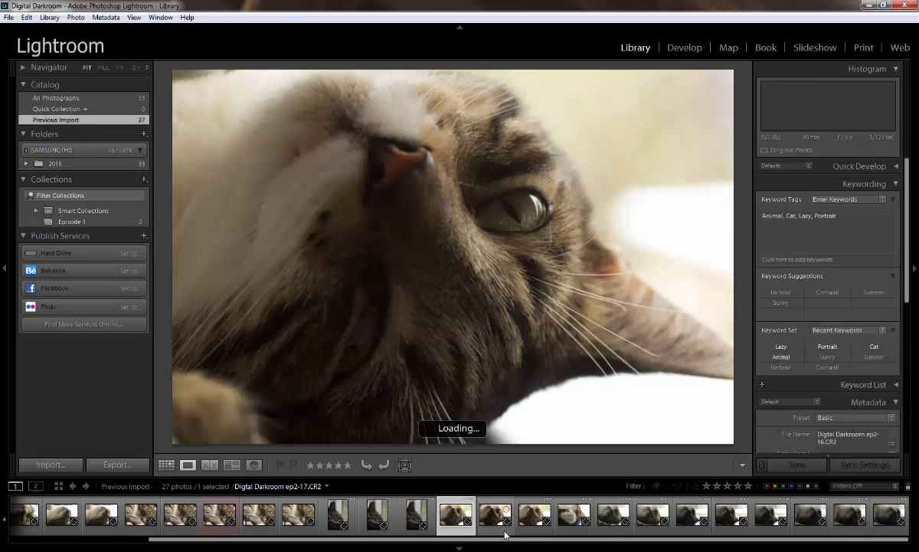
key(6)
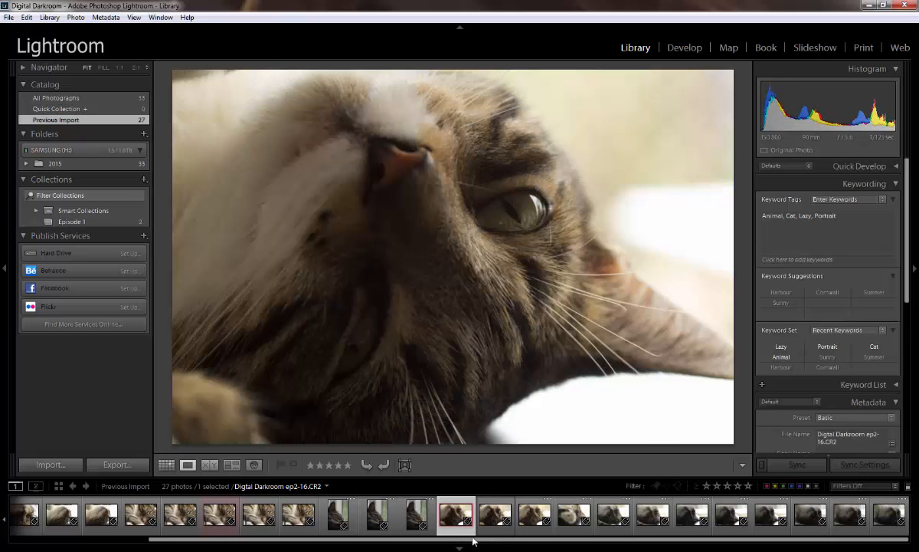
click(405, 518)
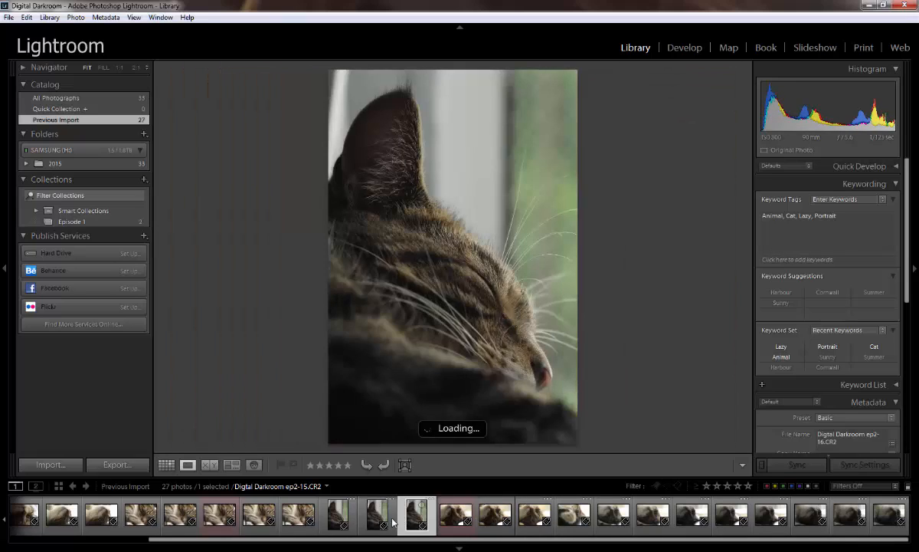
click(767, 486)
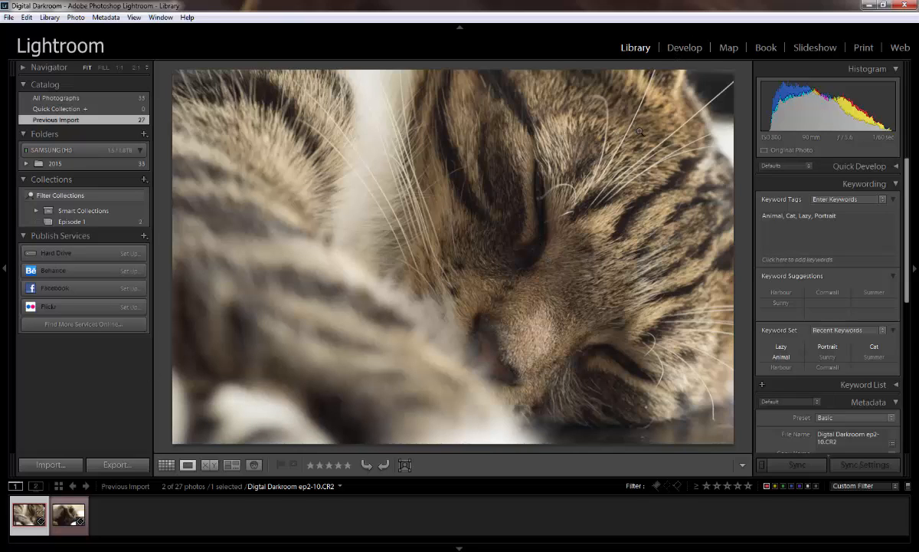
Look over the Quick Develop adjustments available for photo ep2-10 in the Library
click(874, 168)
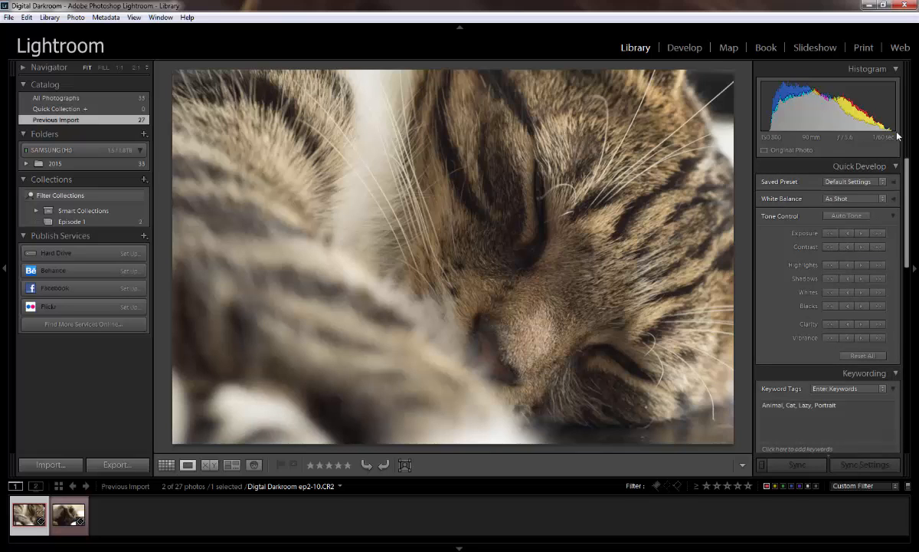
click(894, 169)
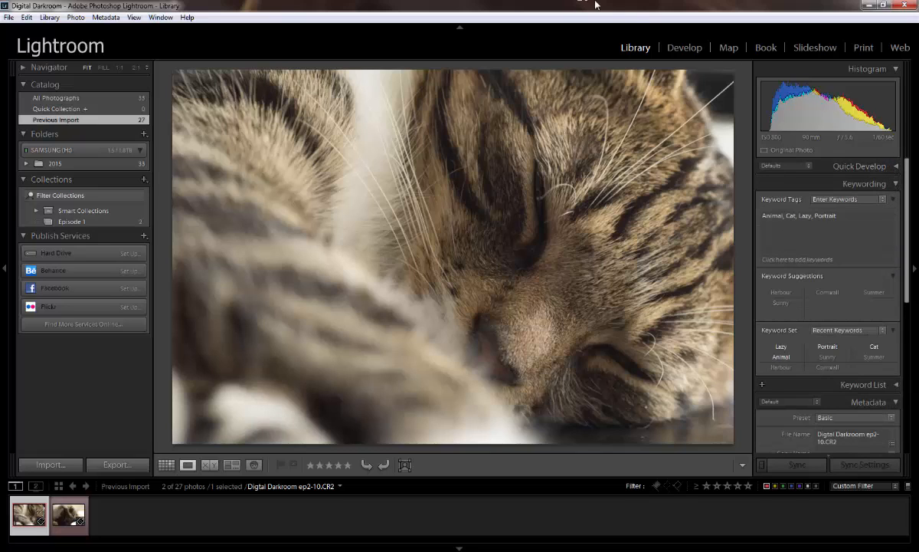
click(812, 164)
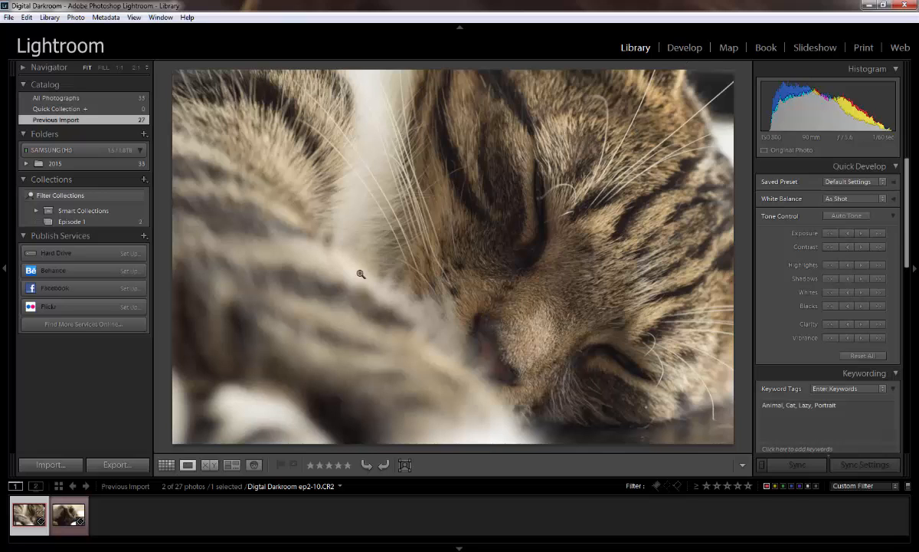
Open photo ep2-10 in the Develop module and expand its histogram
click(680, 47)
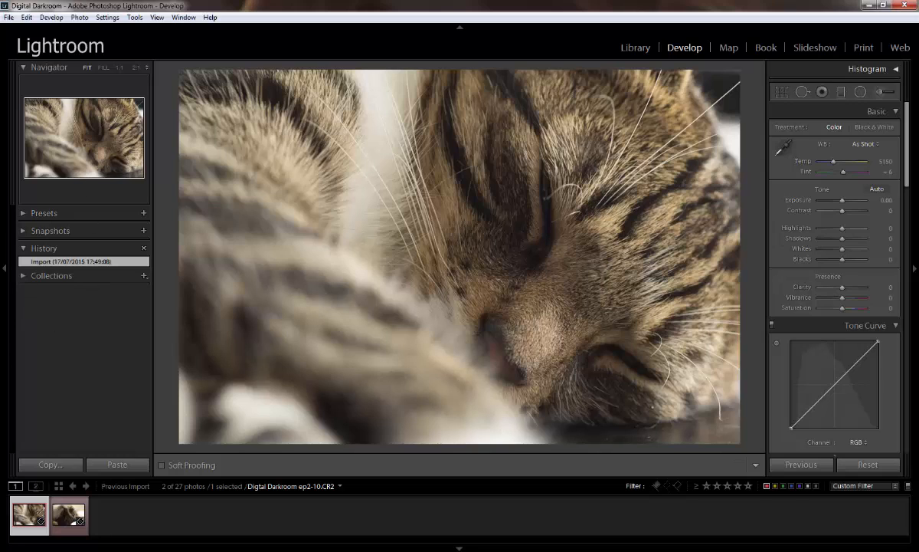
click(841, 69)
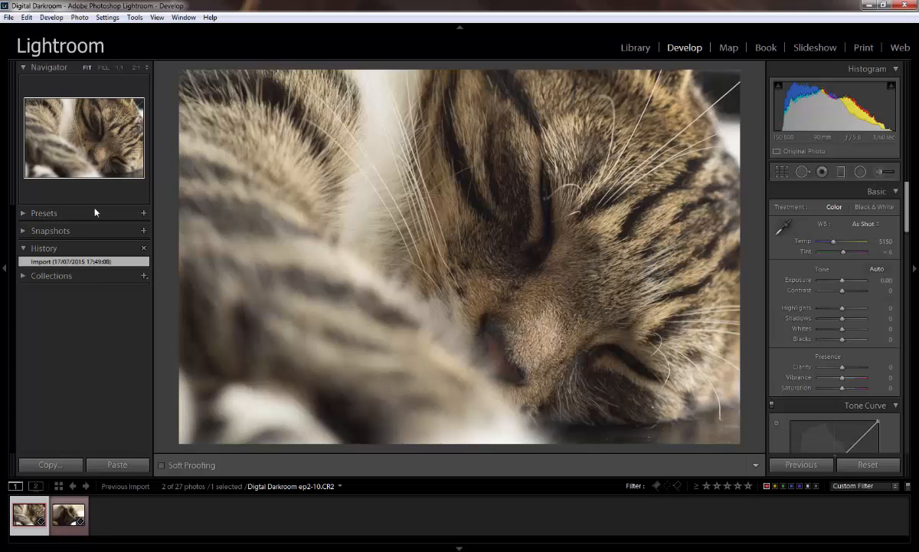
Examine the Presets, Snapshots and Collections sections of the Develop module, collapsing each one again
click(41, 214)
scroll(78, 289, down, 3)
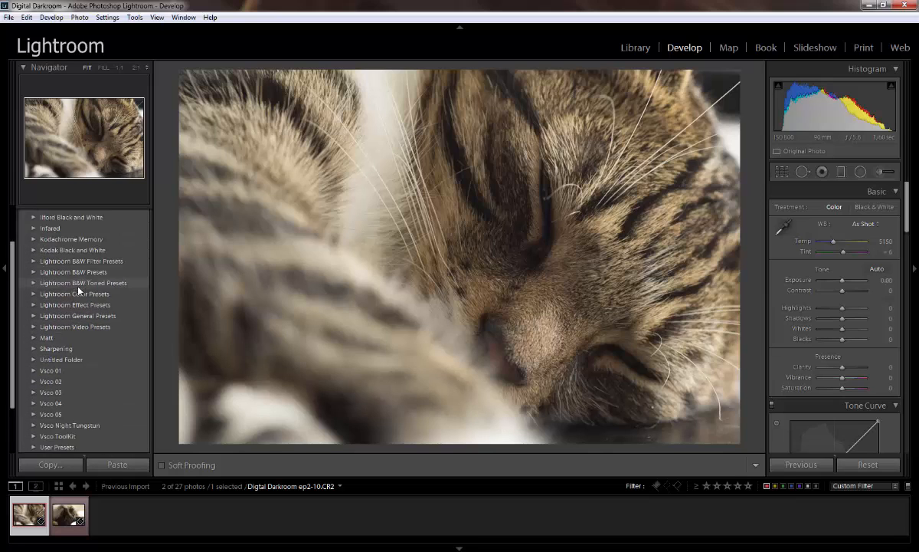
scroll(77, 291, down, 2)
scroll(77, 291, up, 5)
scroll(78, 295, down, 4)
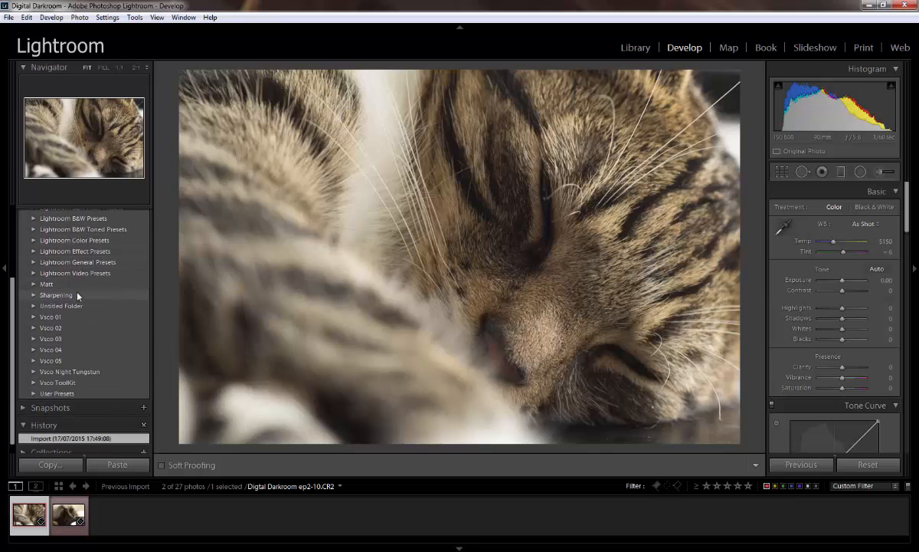
scroll(77, 295, up, 4)
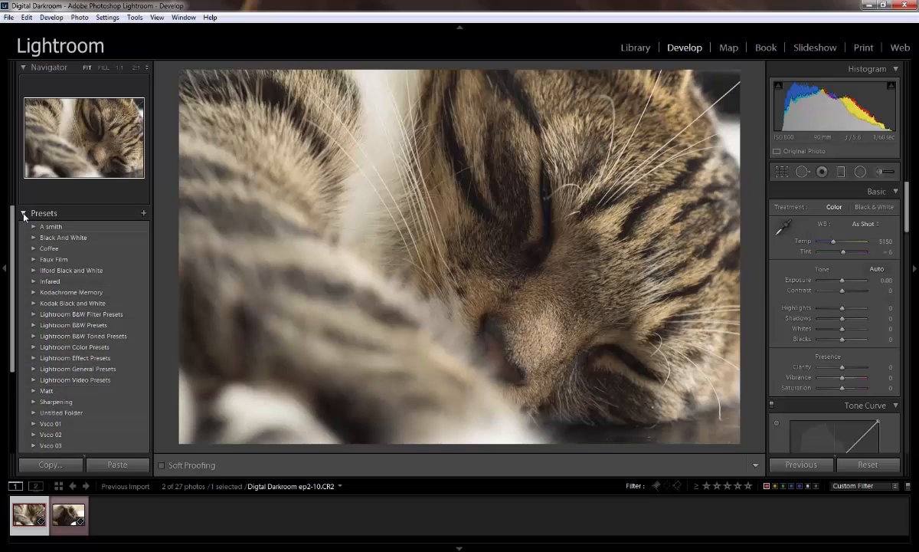
click(24, 215)
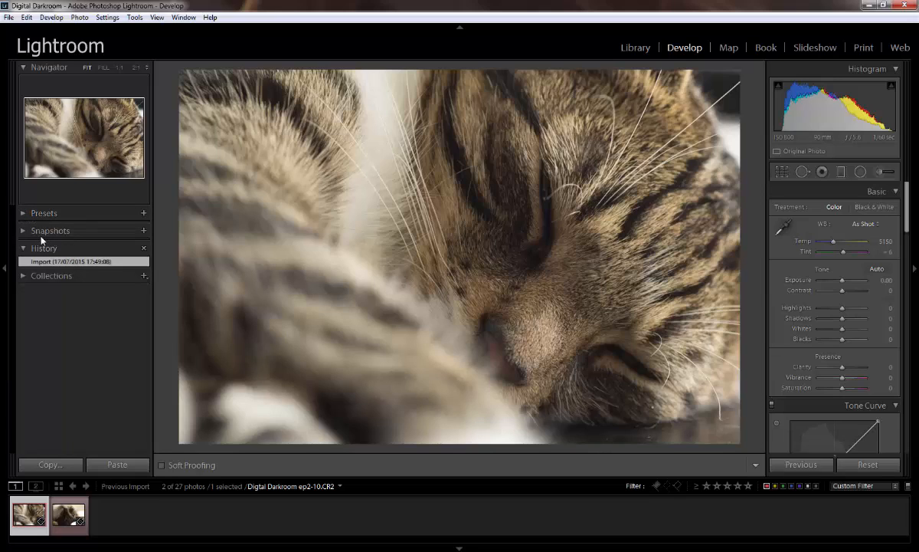
click(44, 231)
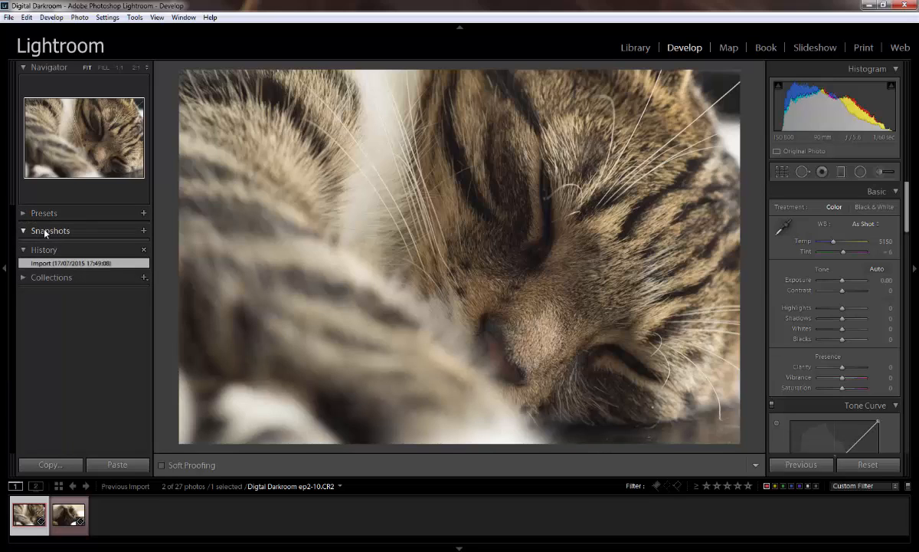
click(43, 231)
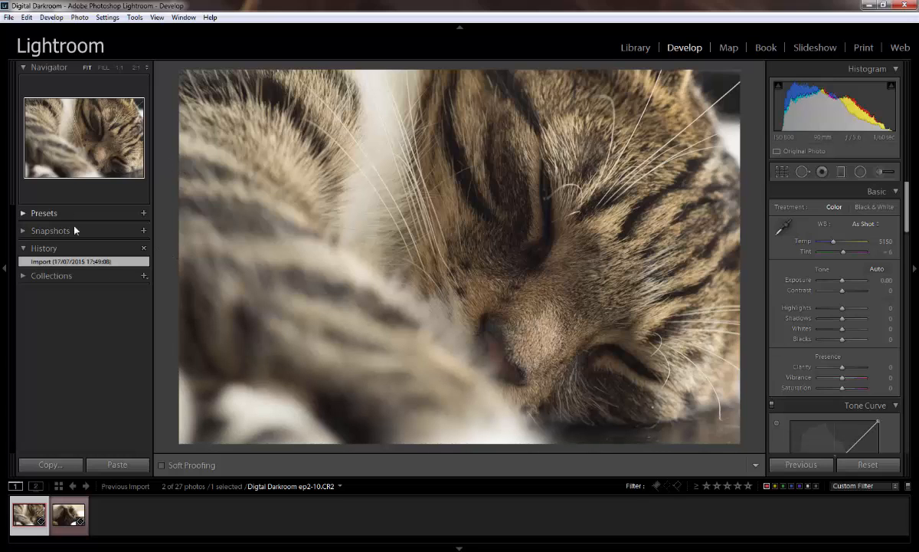
click(42, 276)
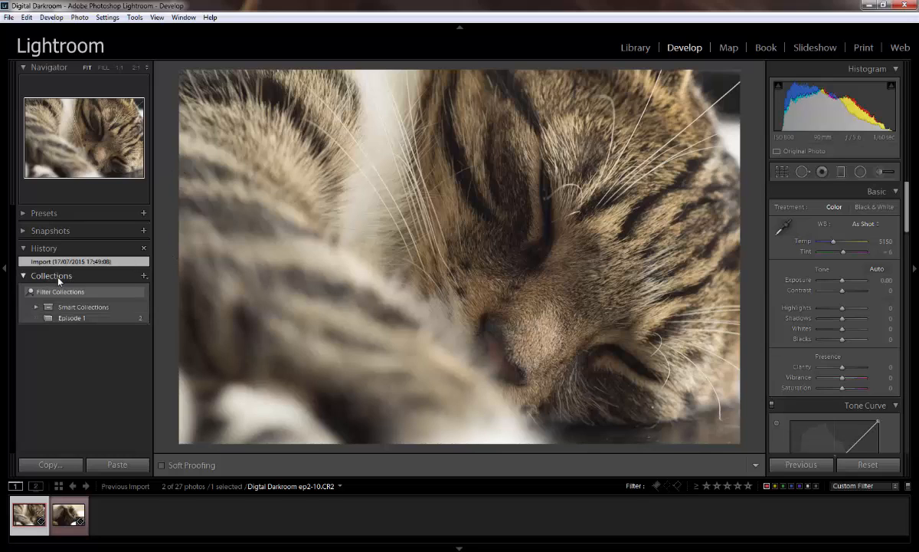
click(58, 274)
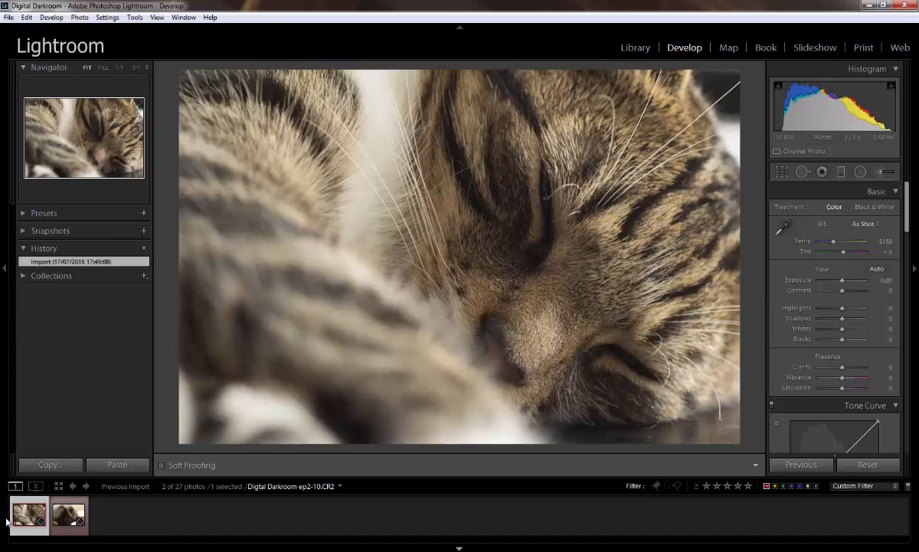
Hide the Navigator side panel, the module picker and the filmstrip to enlarge the photo
click(4, 270)
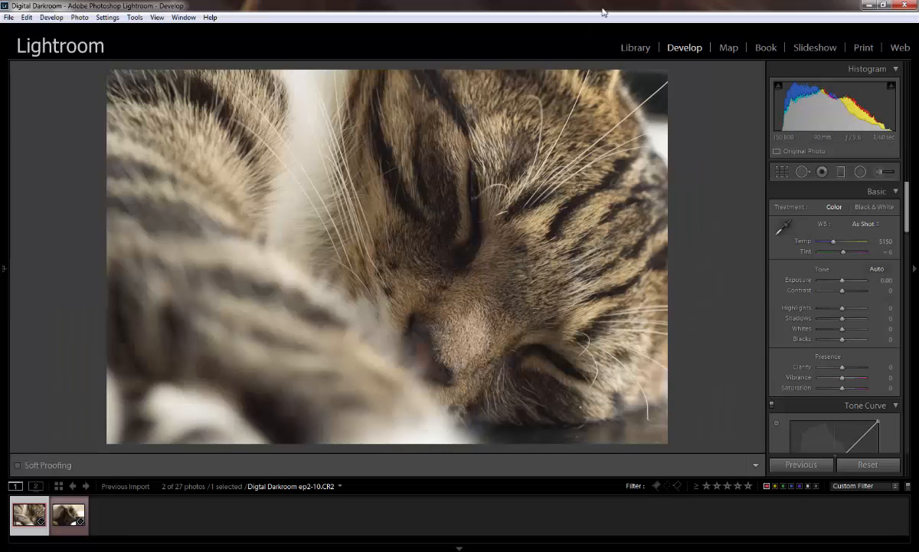
click(460, 27)
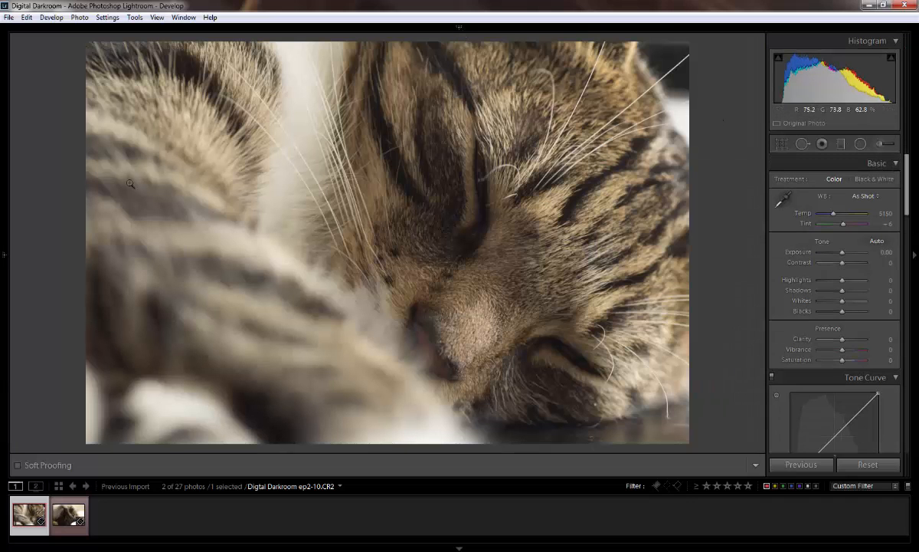
click(460, 548)
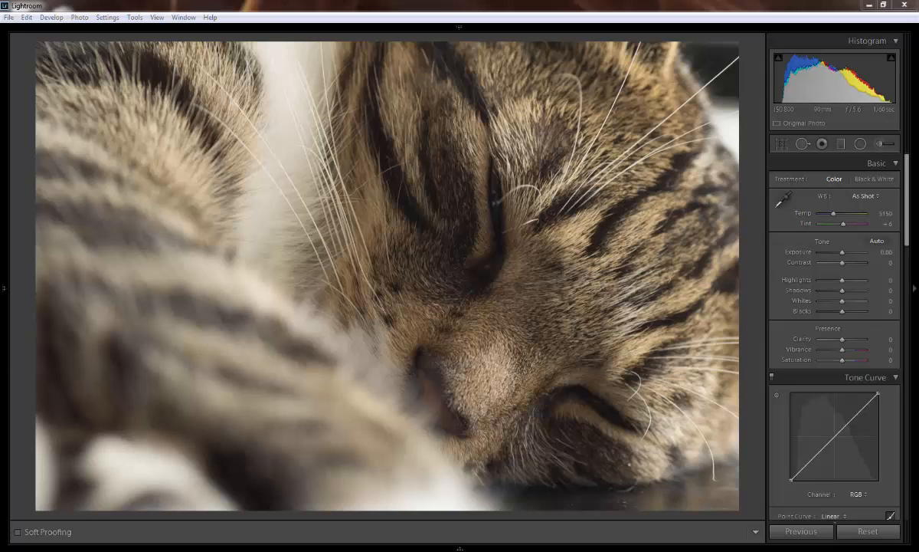
Try the Black & White treatment, look at its Black & White Mix, and return the photo to the Color treatment
click(870, 181)
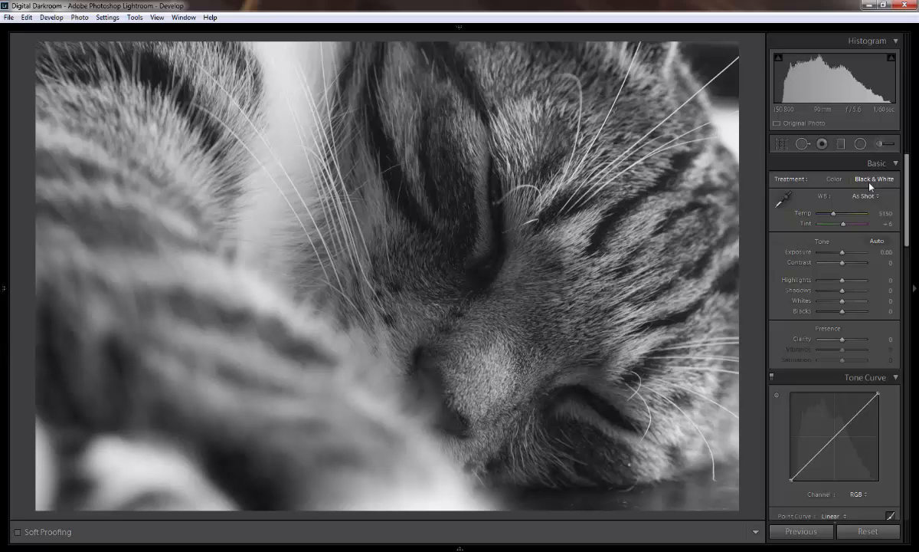
drag(905, 192, 908, 247)
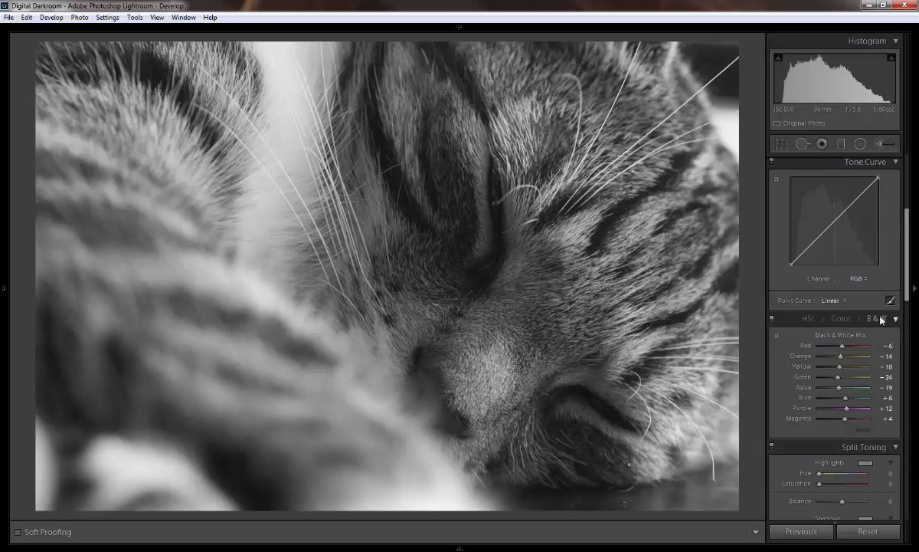
scroll(910, 239, up, 5)
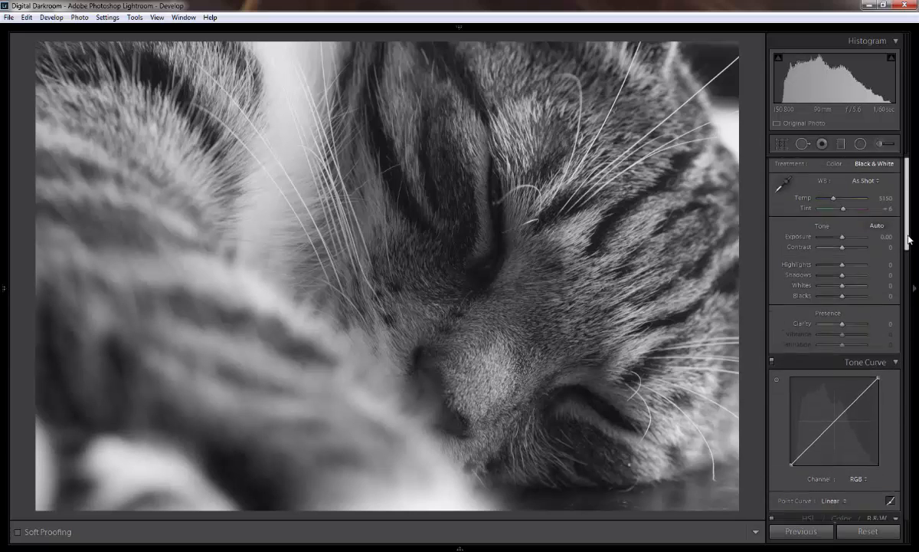
scroll(909, 239, up, 1)
click(832, 180)
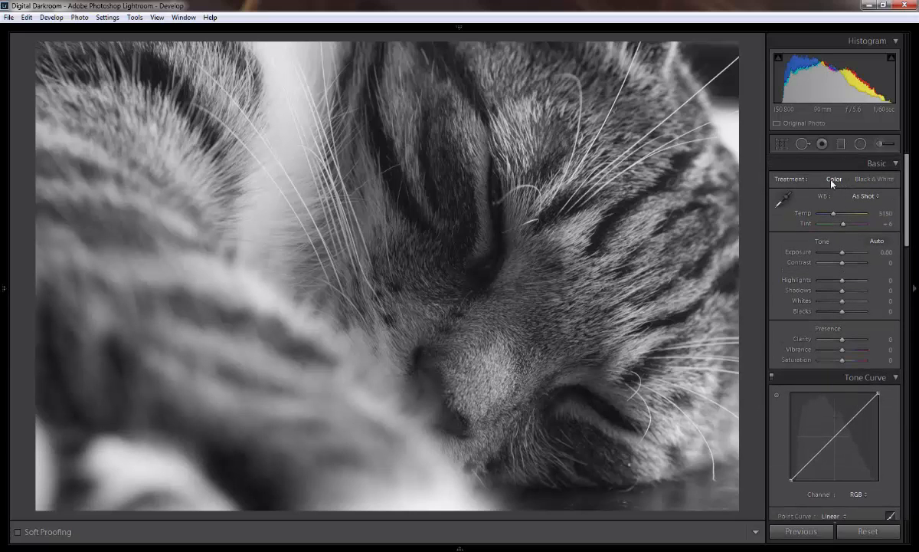
scroll(910, 276, down, 5)
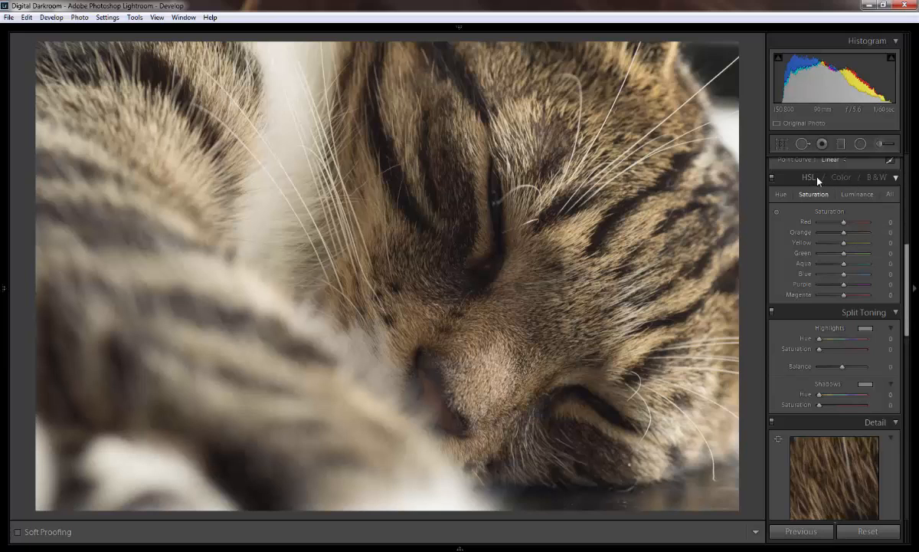
Review the white balance presets in the Basic section and apply the Auto preset to the photo
drag(906, 262, 904, 170)
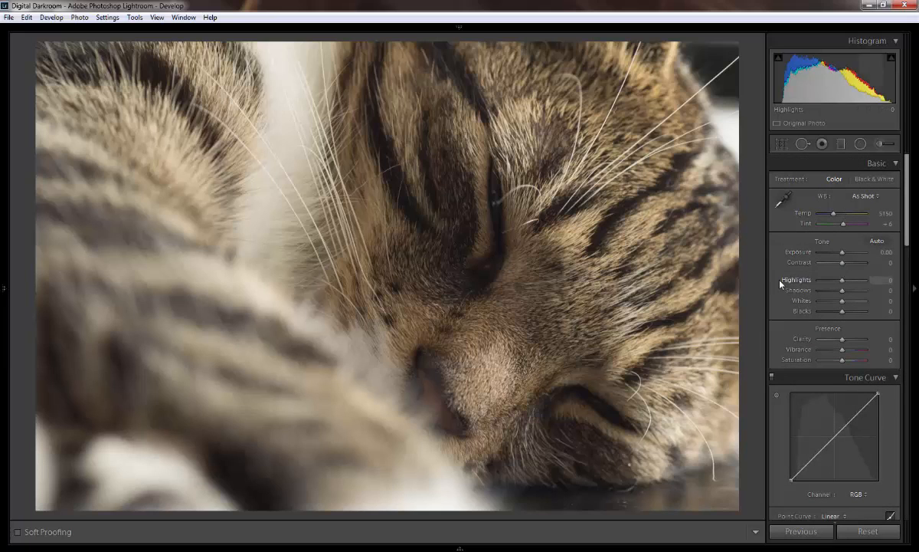
click(866, 196)
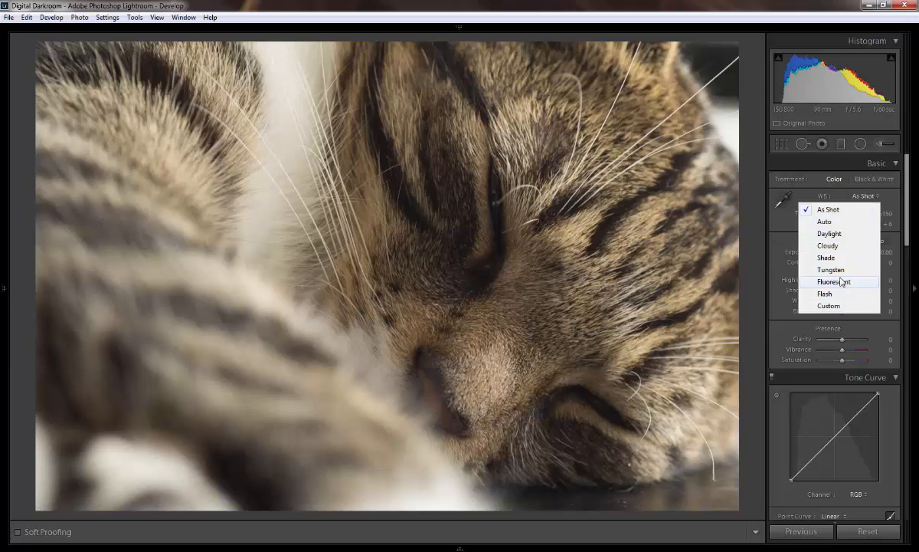
click(852, 209)
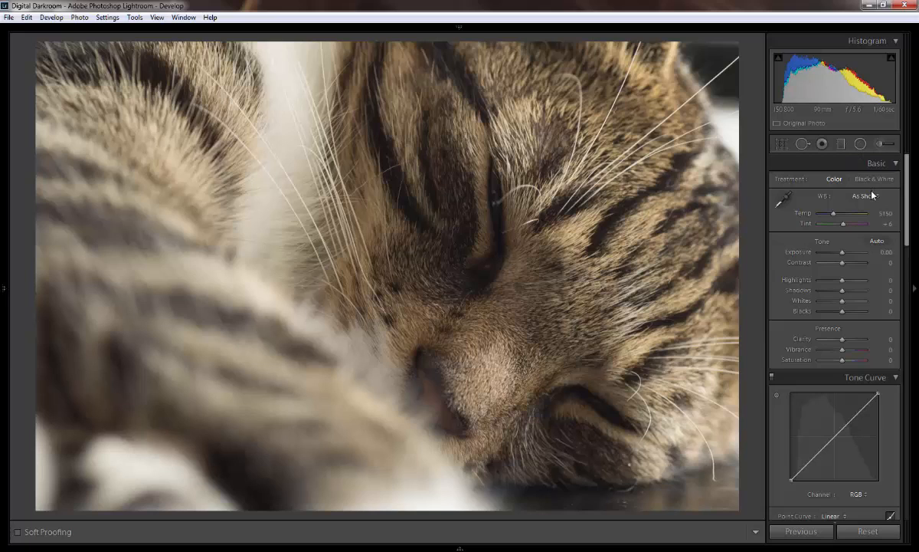
click(865, 196)
key(Escape)
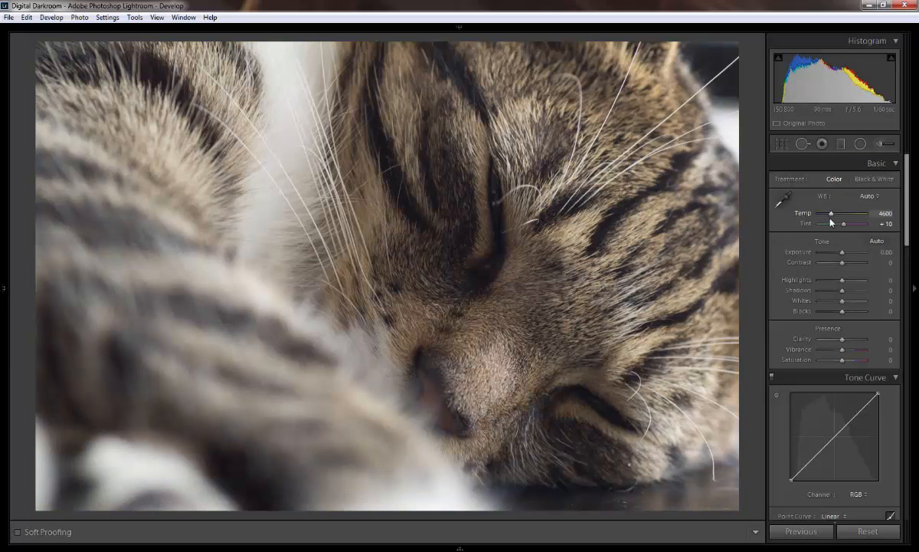
Compare the Daylight and Auto white balance presets, and return the photo's white balance to As Shot
click(887, 198)
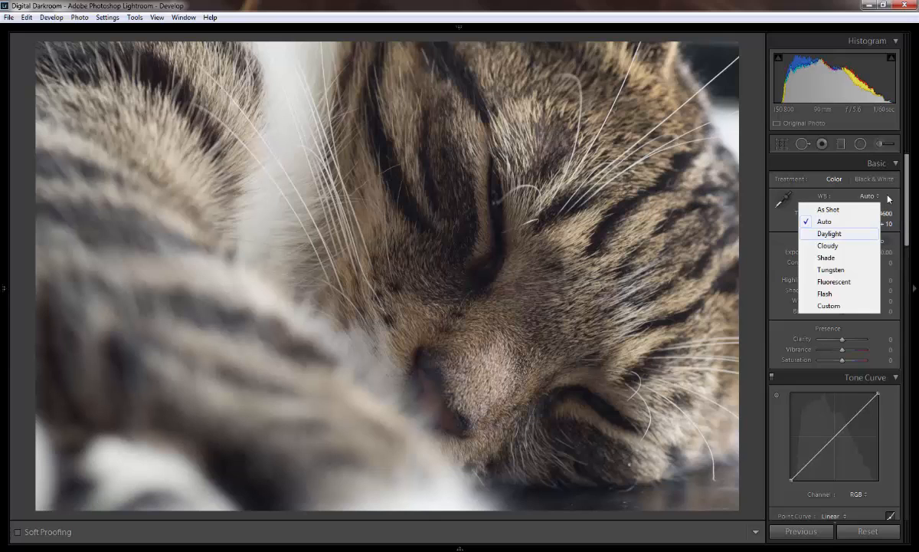
key(Return)
click(887, 197)
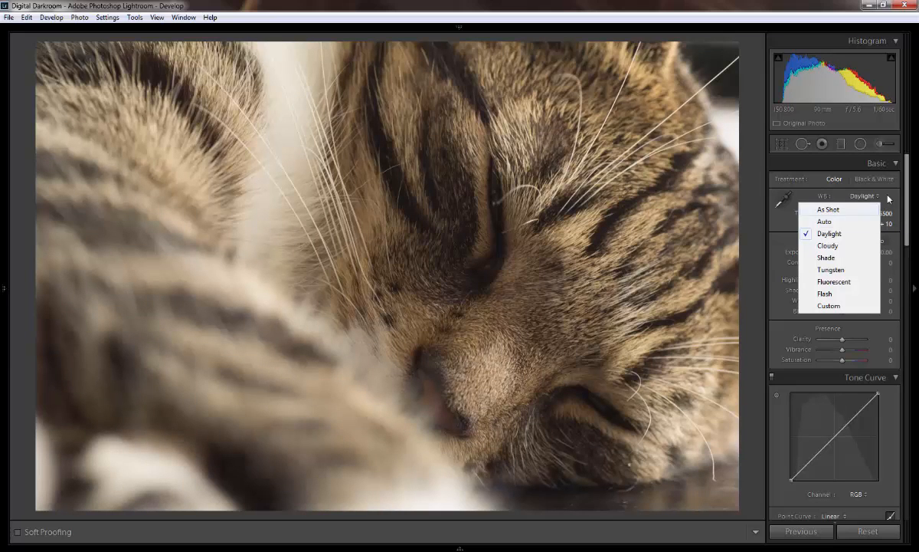
key(Down)
key(Down)
key(Down)
key(Down)
key(Down)
key(Down)
key(Escape)
click(888, 197)
key(Return)
click(887, 198)
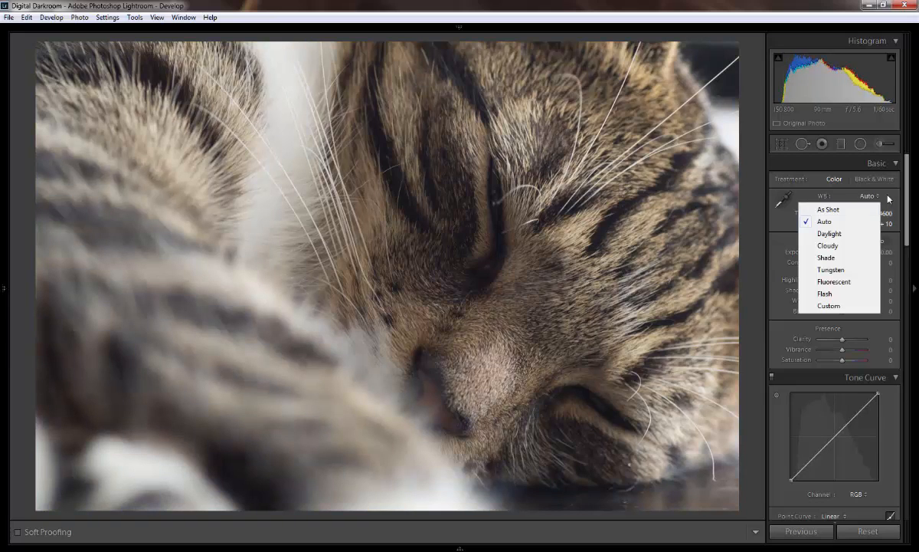
key(Escape)
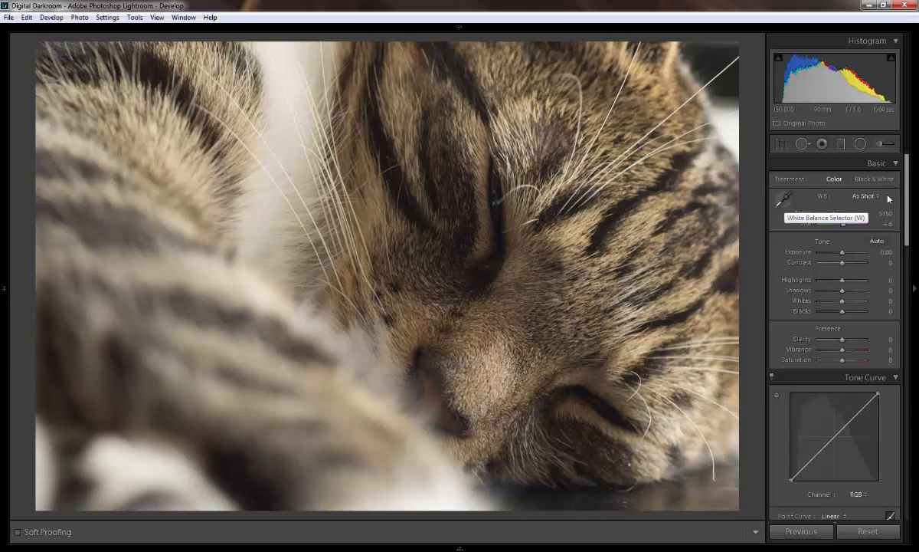
Set a custom white balance with the White Balance Selector, sampling the striped head fur first and the blurred foreground fur second
click(783, 200)
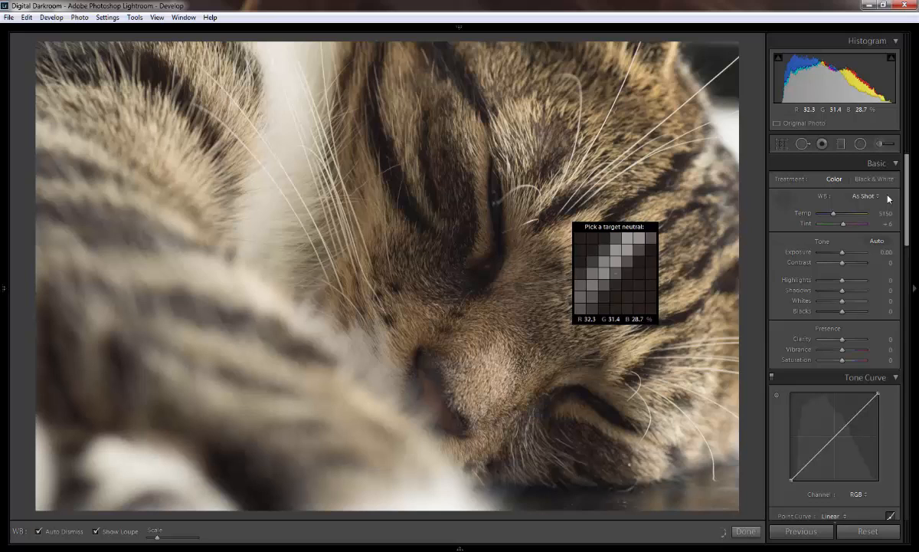
click(576, 223)
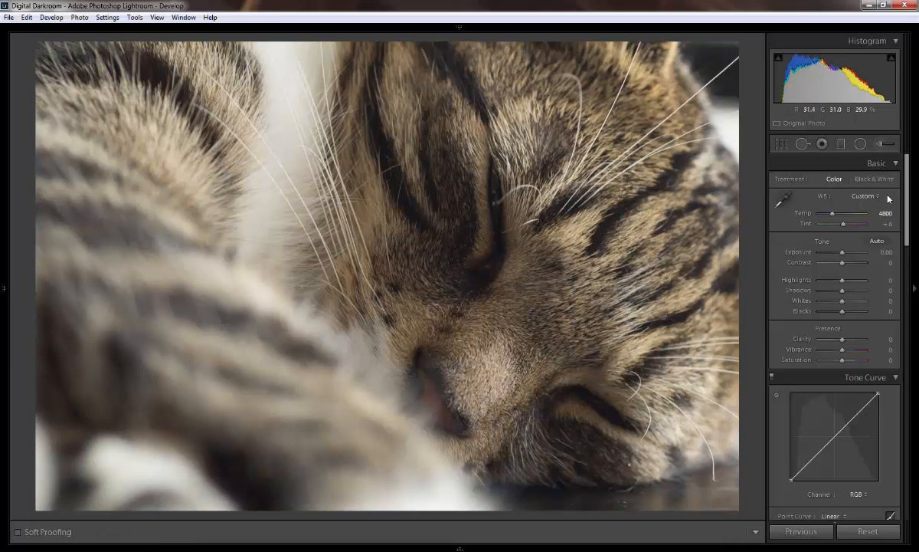
key(w)
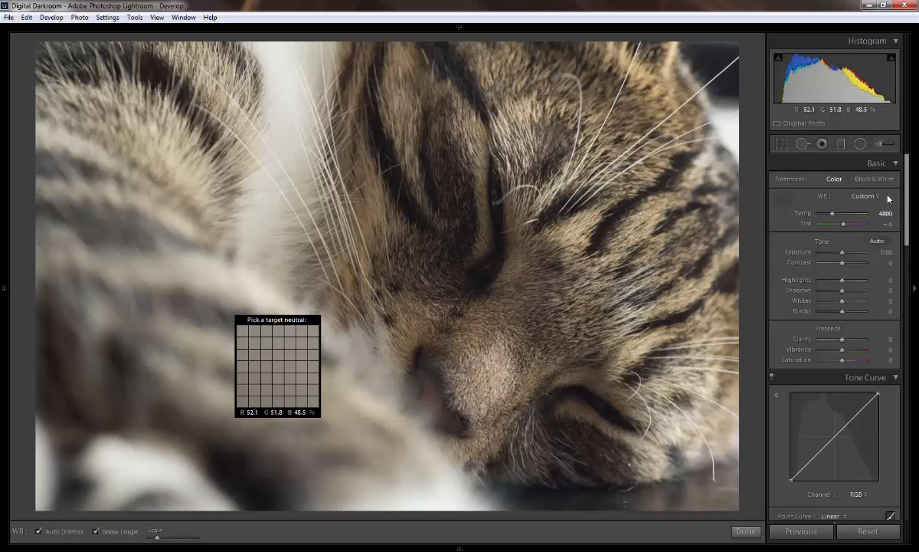
click(235, 314)
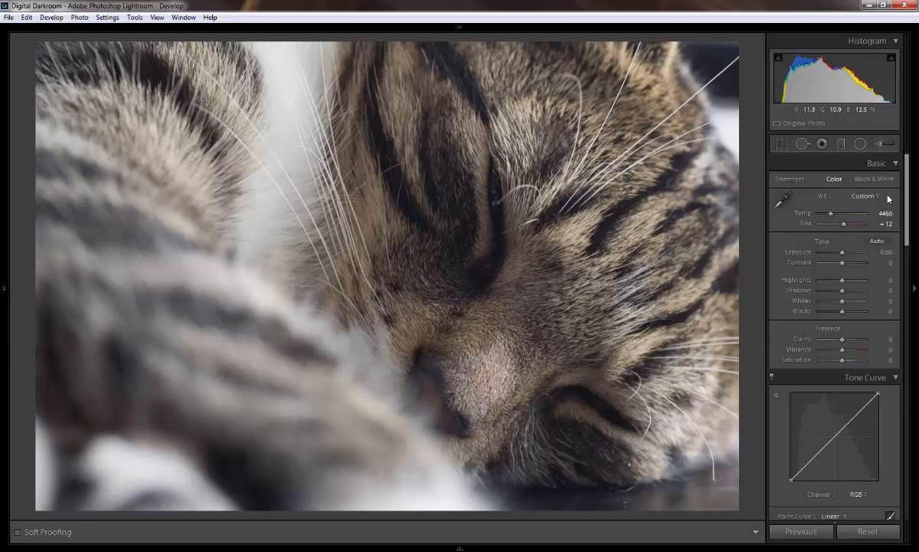
click(889, 198)
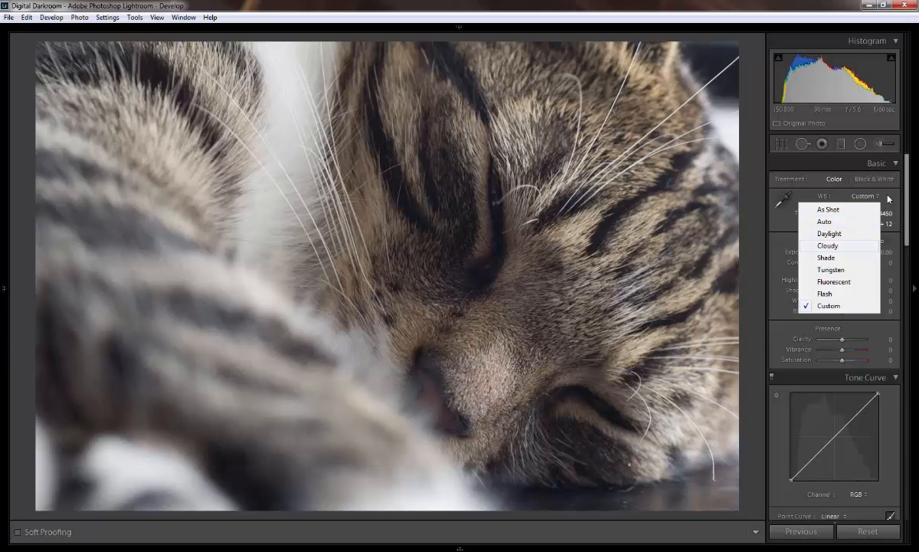
click(888, 199)
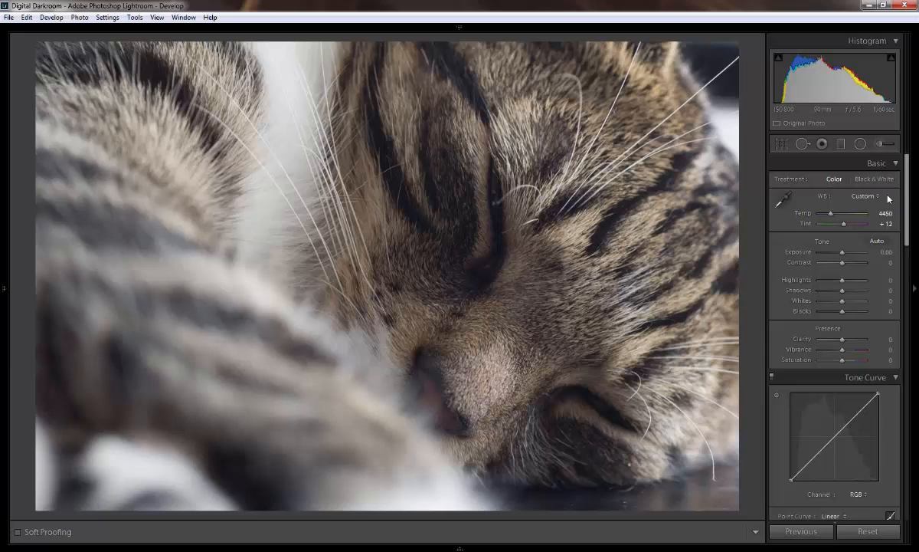
Convert the photo to Black & White and try Temp values between 2000 and 50000, ending at 3191
key(v)
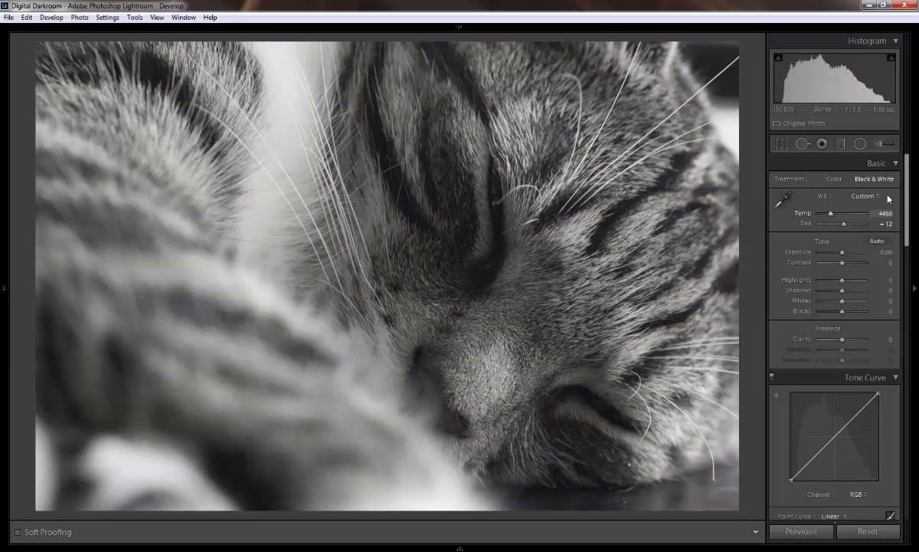
key(shift+equal)
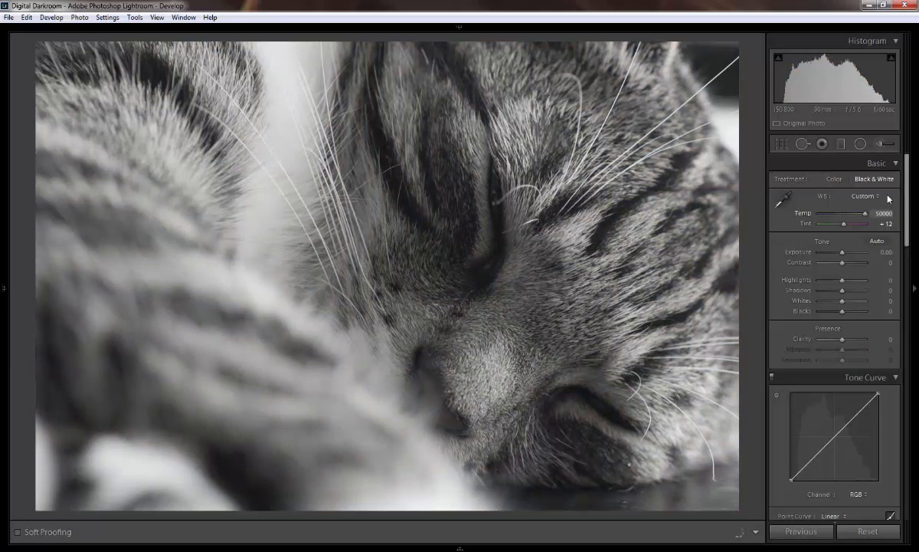
key(shift+minus)
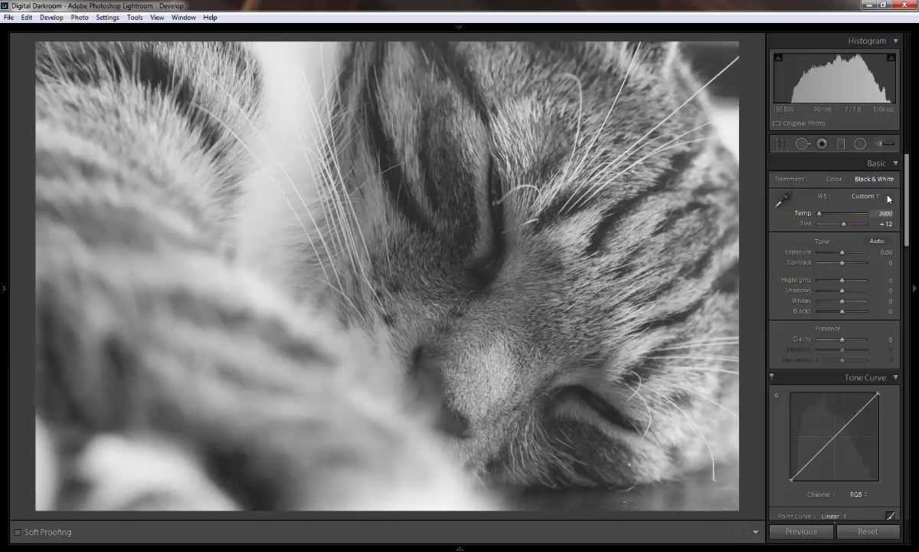
key(shift+equal)
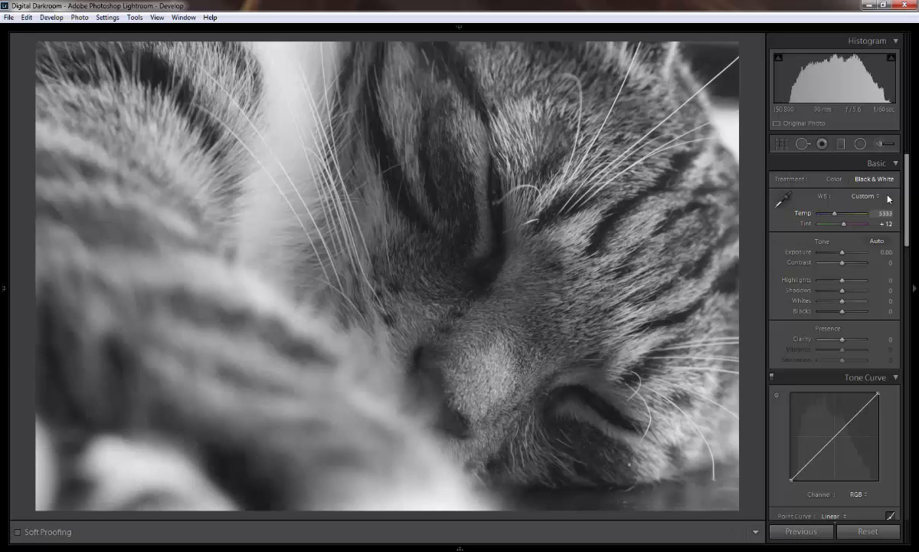
key(shift+minus)
key(shift+minus)
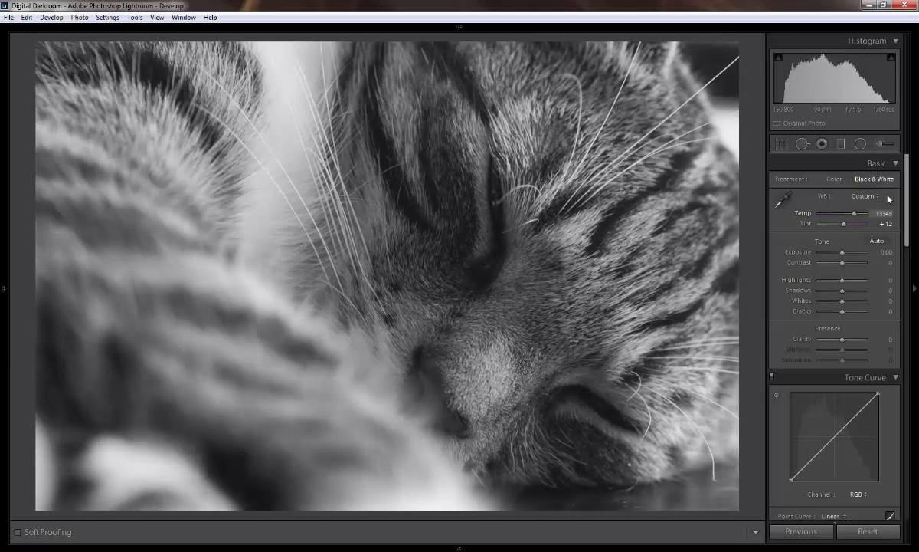
Try negative and positive Tint values up to +114, ending at +36, and restore the White Balance: Custom history state
key(period)
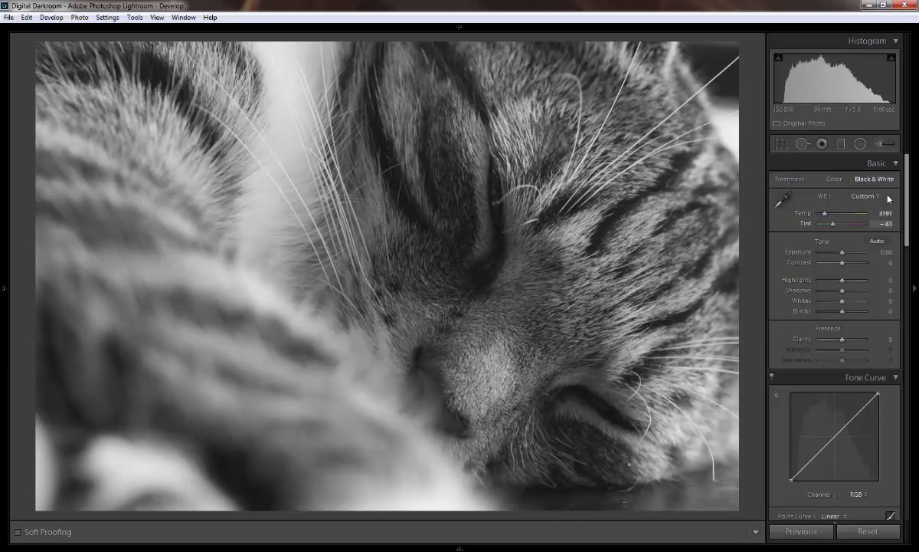
key(shift+minus)
key(shift+equal)
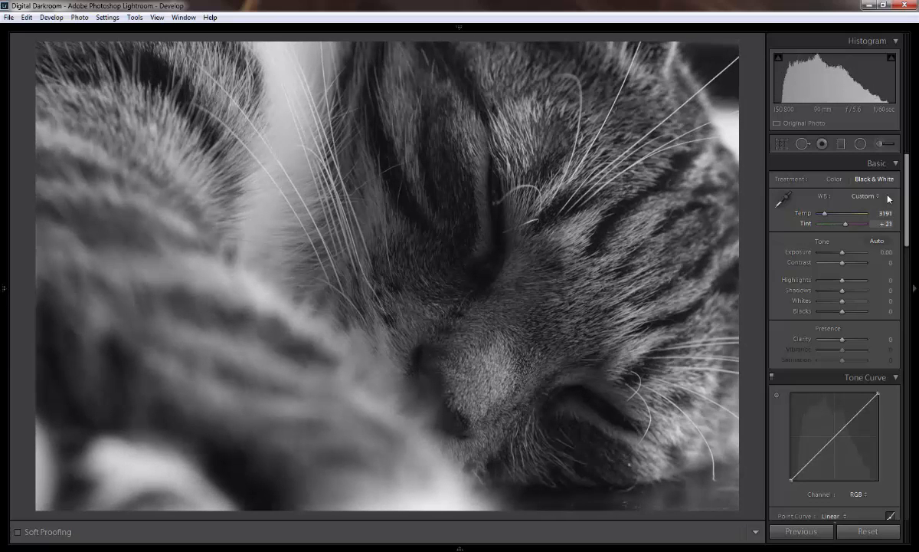
key(ctrl+z)
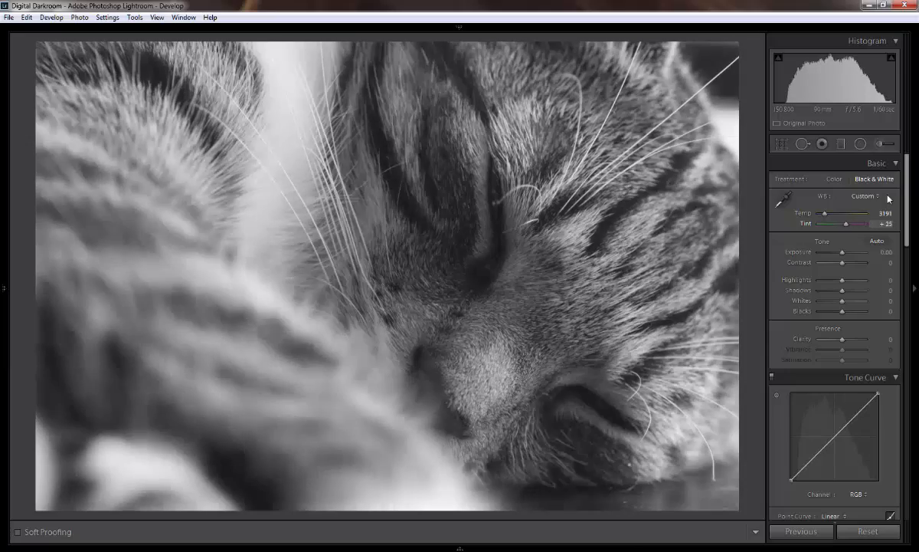
key(ctrl+y)
key(ctrl+z)
key(shift+equal)
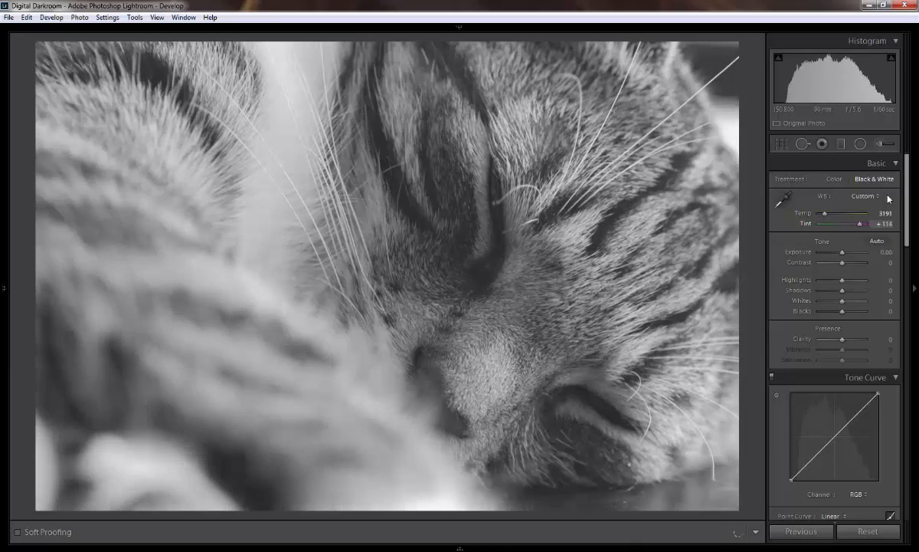
key(shift+minus)
key(shift+equal)
key(shift+equal)
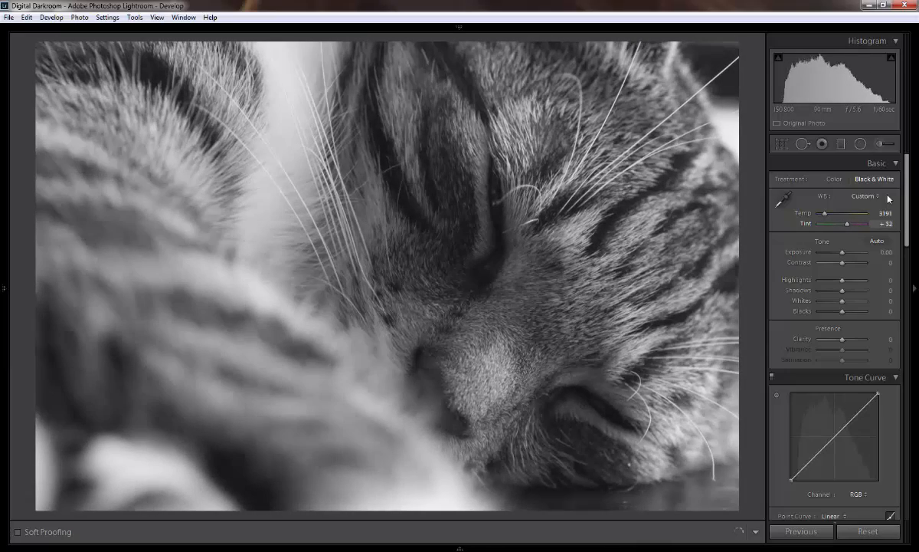
key(F7)
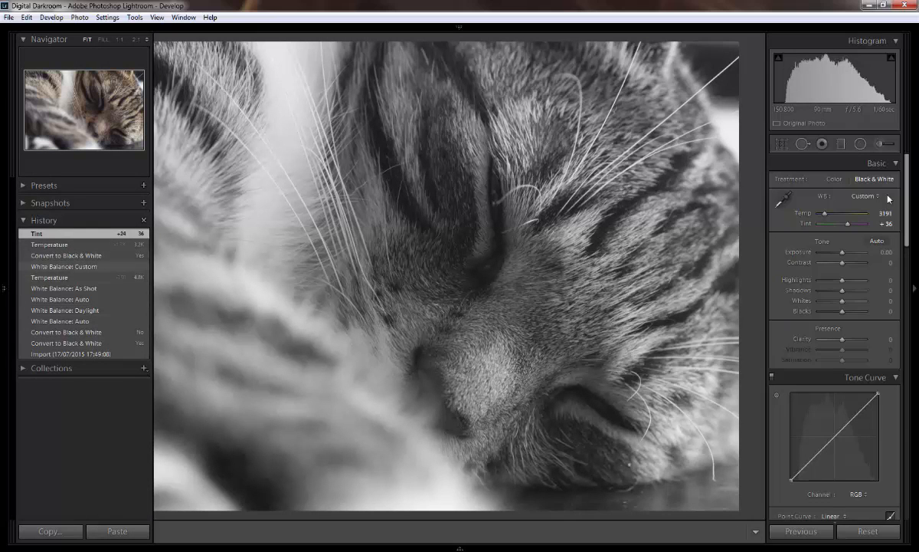
click(64, 266)
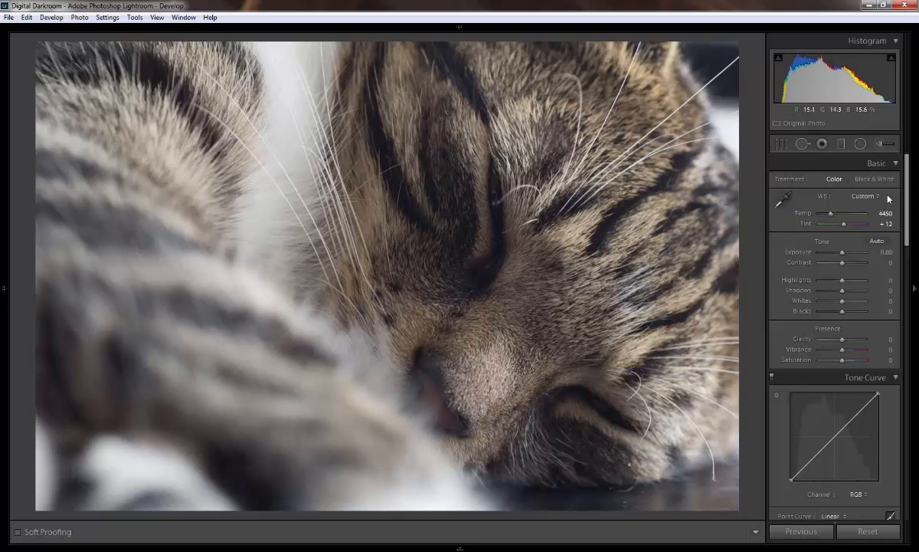
Try the Exposure adjustment at about +2.74, darken the photo strongly, and bring the Exposure back up to about +0.59
key(period)
key(period)
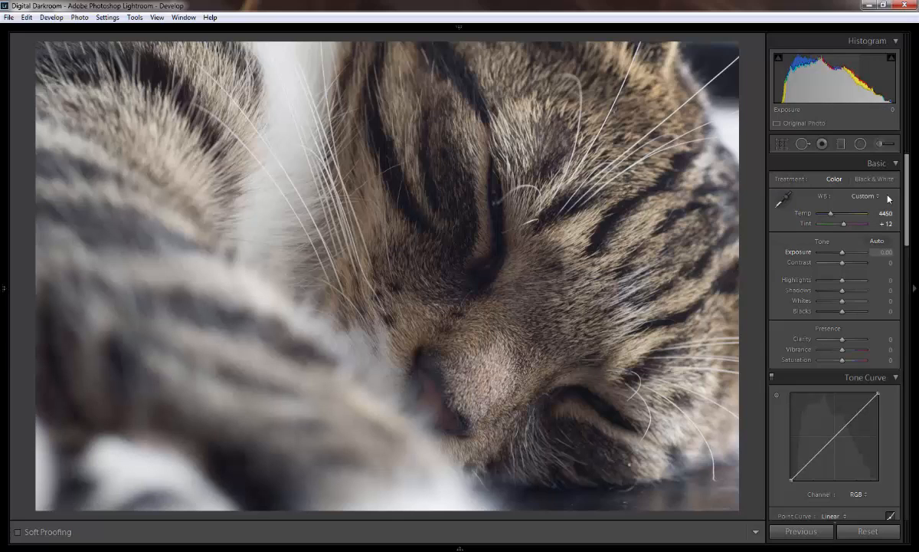
key(equal)
key(equal)
key(equal)
key(equal)
key(equal)
key(equal)
key(equal)
key(equal)
key(equal)
key(equal)
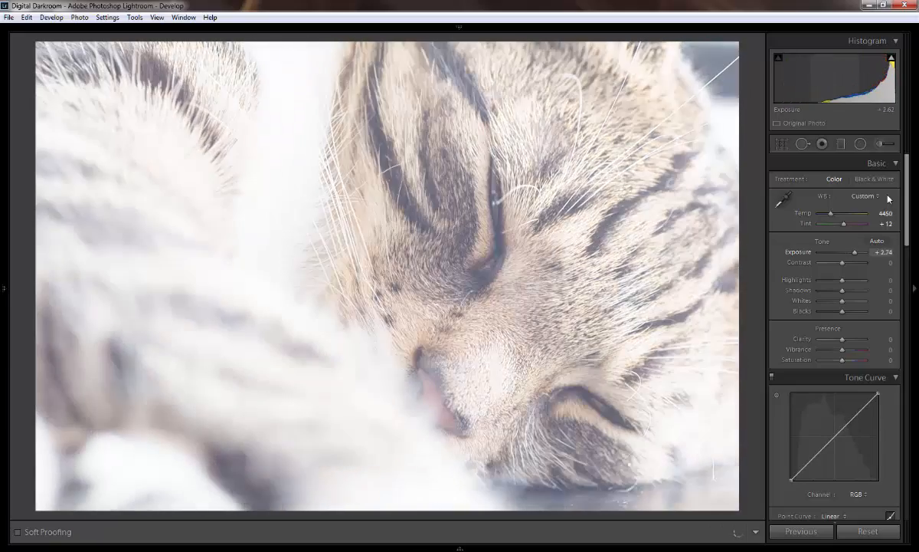
key(minus)
key(minus)
key(minus)
key(minus)
key(minus)
key(minus)
key(minus)
key(minus)
key(minus)
key(minus)
key(minus)
key(minus)
key(minus)
key(minus)
key(minus)
key(minus)
key(minus)
key(minus)
key(minus)
key(minus)
key(minus)
key(minus)
key(minus)
key(minus)
key(minus)
key(minus)
key(minus)
key(minus)
key(minus)
key(minus)
key(minus)
key(minus)
key(minus)
key(minus)
key(minus)
key(equal)
key(equal)
key(equal)
key(equal)
key(equal)
key(equal)
key(equal)
key(equal)
key(equal)
key(equal)
key(equal)
key(equal)
key(equal)
key(equal)
key(equal)
key(equal)
key(equal)
key(equal)
key(equal)
key(equal)
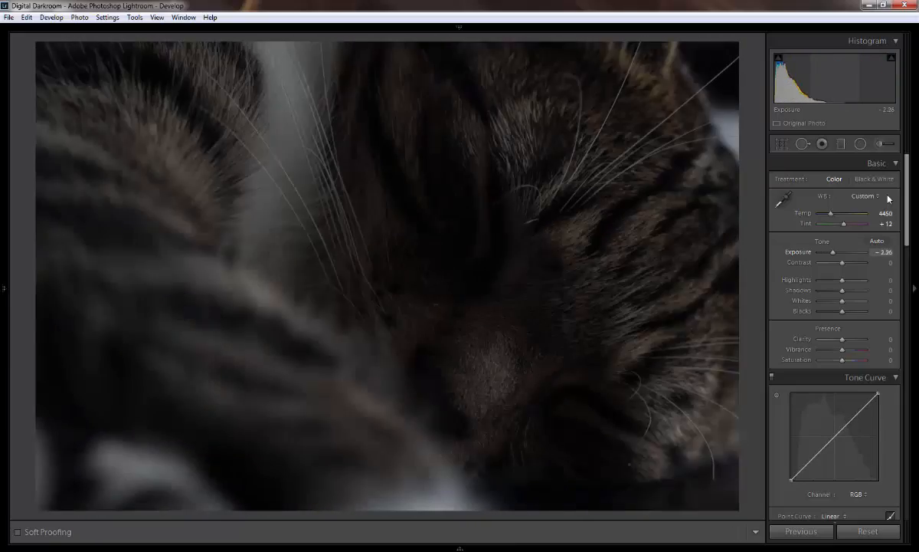
key(equal)
key(equal)
key(equal)
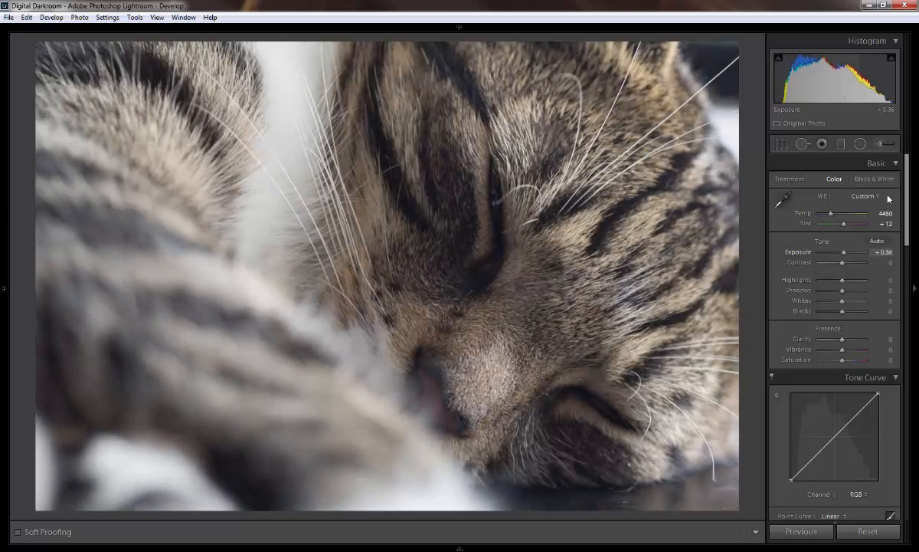
key(minus)
key(minus)
key(minus)
key(equal)
key(equal)
key(equal)
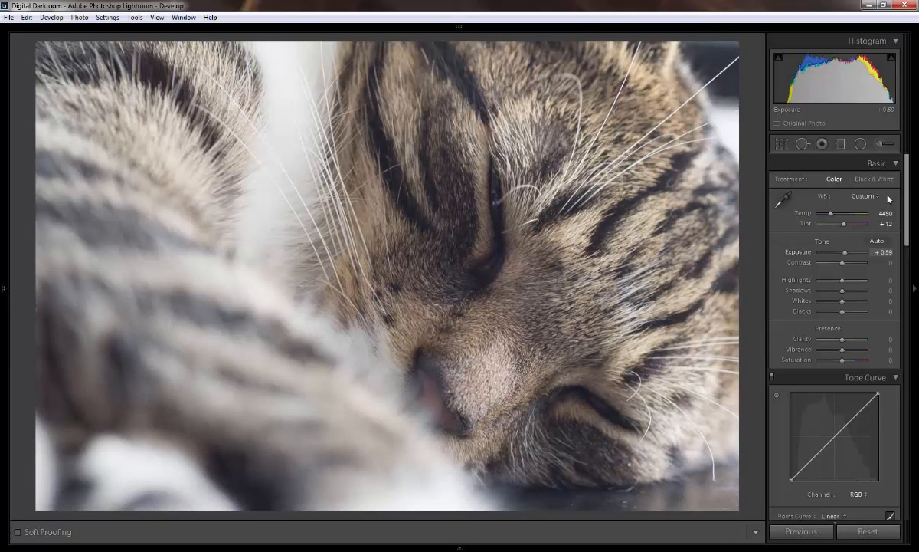
Try lowering the Exposure in small increments until the photo is nearly black, at about −4.52
key(minus)
key(minus)
key(minus)
key(minus)
key(minus)
key(minus)
key(minus)
key(minus)
key(minus)
key(minus)
key(minus)
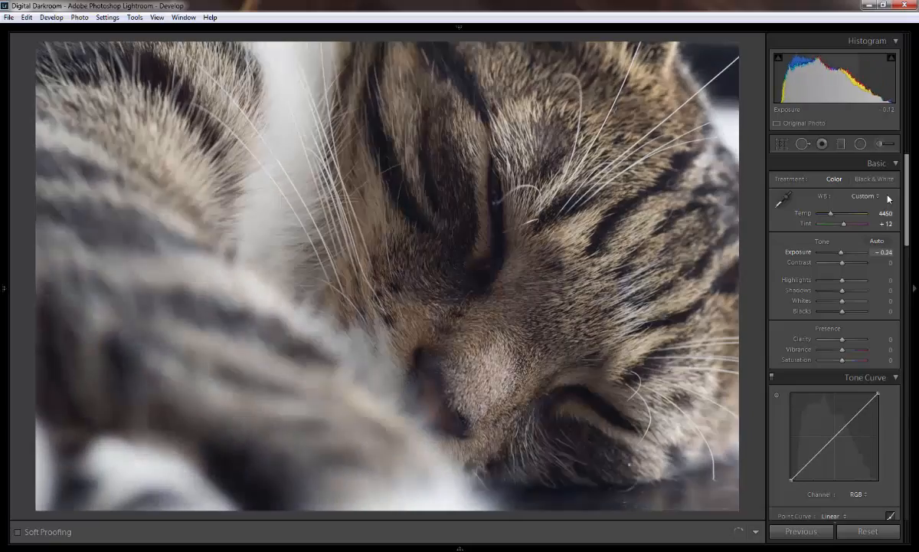
key(minus)
key(minus)
key(minus)
key(minus)
key(minus)
key(minus)
key(minus)
key(minus)
key(minus)
key(minus)
key(minus)
key(minus)
key(minus)
key(minus)
key(minus)
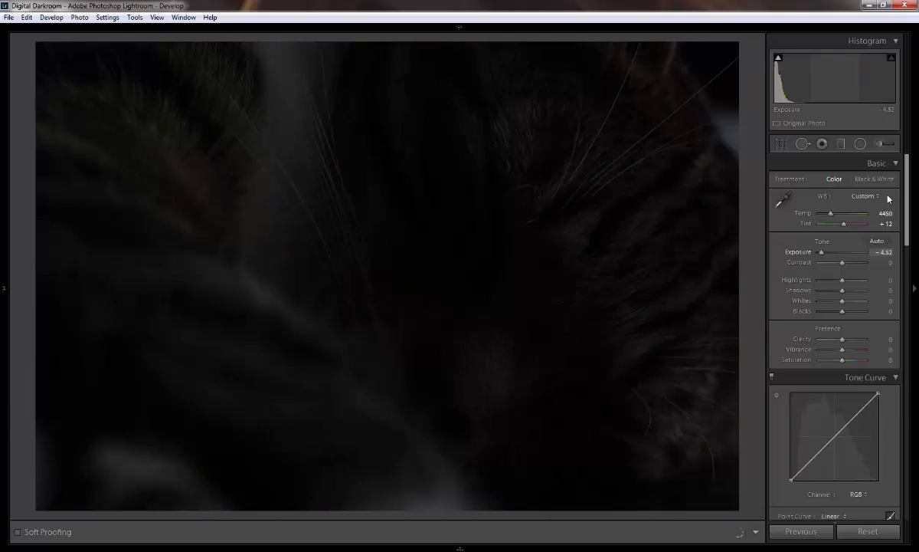
Raise the Exposure from the nearly black setting back to about +0.24
key(equal)
key(equal)
key(equal)
key(equal)
key(equal)
key(equal)
key(equal)
key(equal)
key(equal)
key(equal)
key(equal)
key(equal)
key(equal)
key(equal)
key(equal)
key(equal)
key(equal)
key(equal)
key(equal)
key(equal)
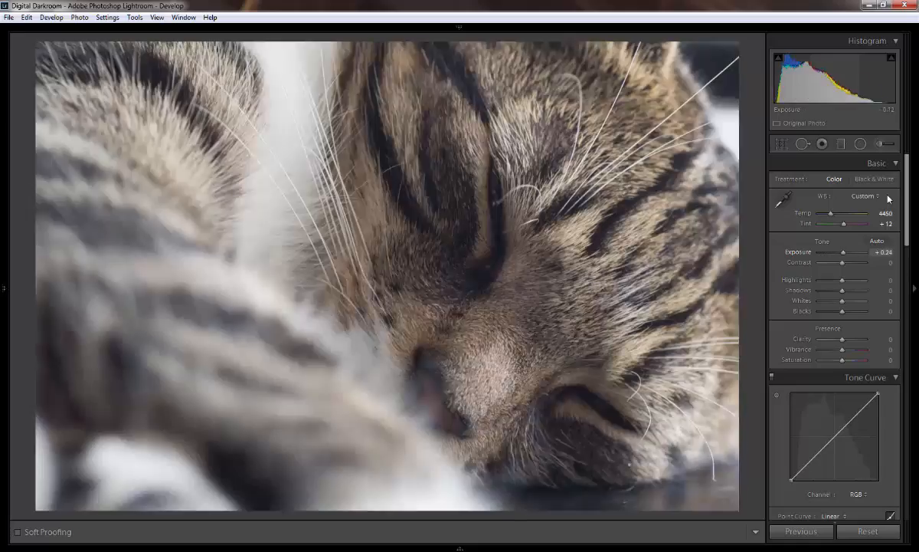
Try darkening the photo to an Exposure of about −1.43 and bring it back to 0
key(minus)
key(minus)
key(minus)
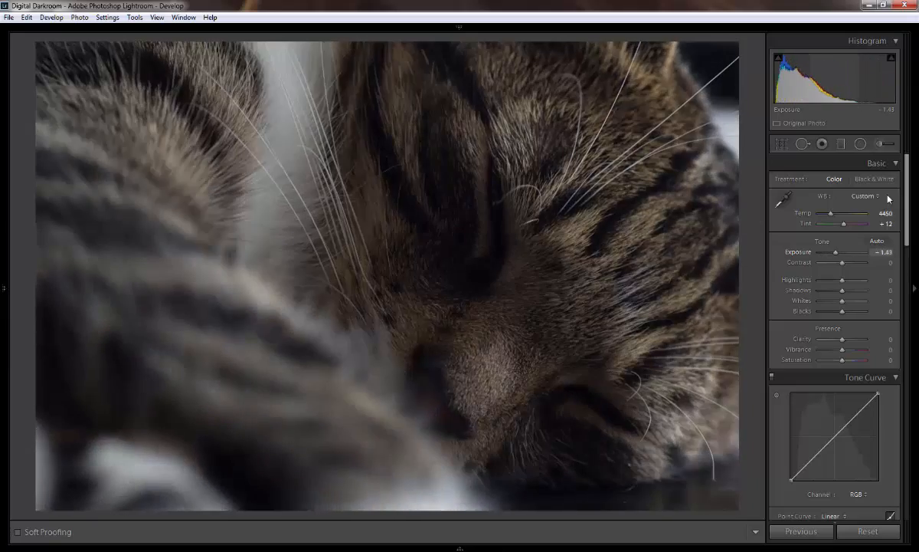
key(equal)
key(equal)
key(minus)
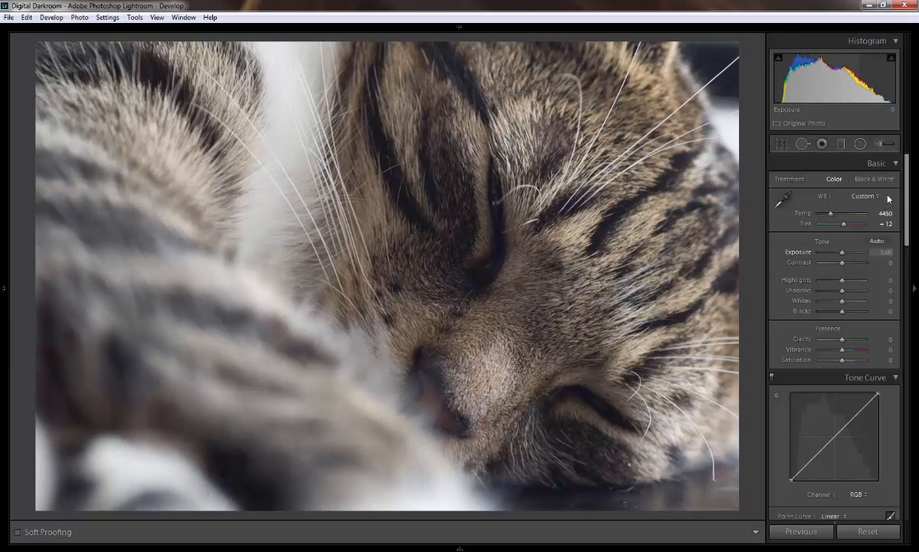
Try brightening the photo strongly by raising the Exposure to about +2.50
key(equal)
key(equal)
key(equal)
key(equal)
key(equal)
key(equal)
key(equal)
key(equal)
key(equal)
key(equal)
key(equal)
key(equal)
key(equal)
key(equal)
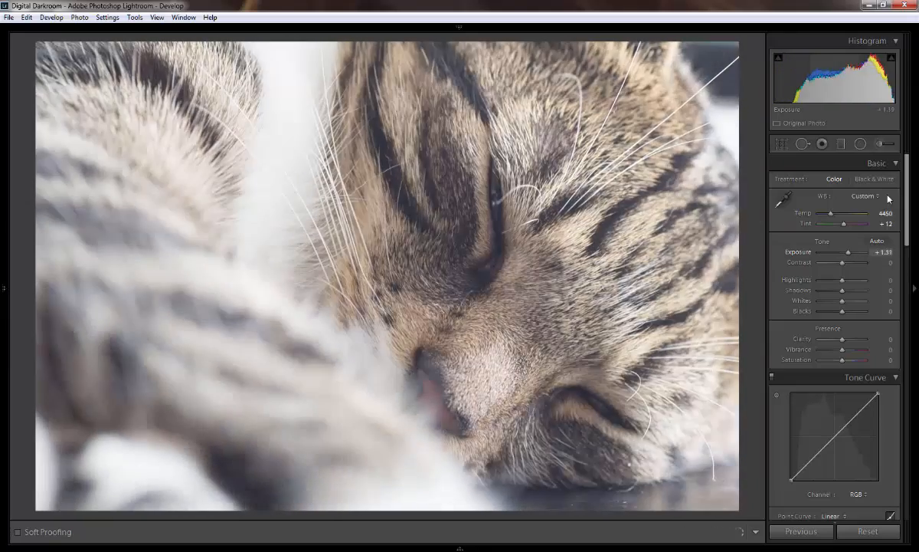
key(equal)
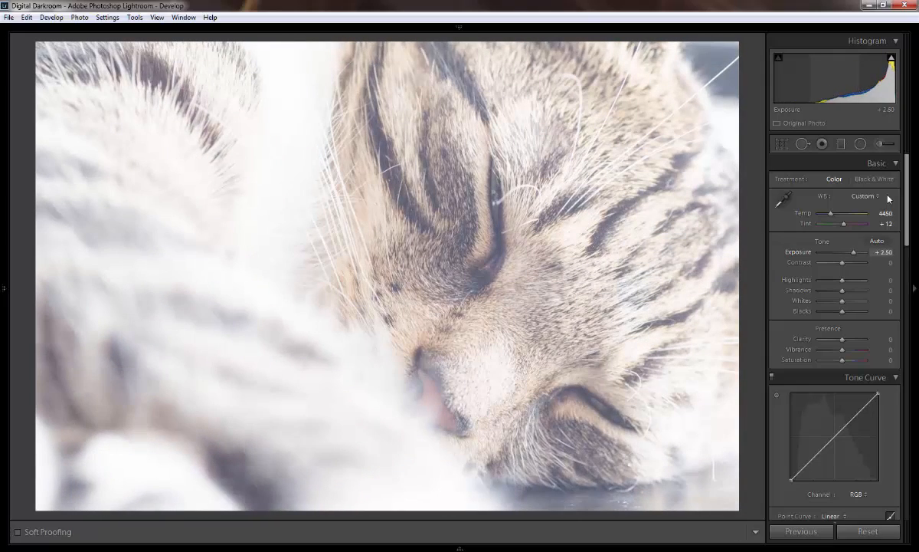
Lower the Exposure of the overexposed photo to about +0.24
key(minus)
key(minus)
key(minus)
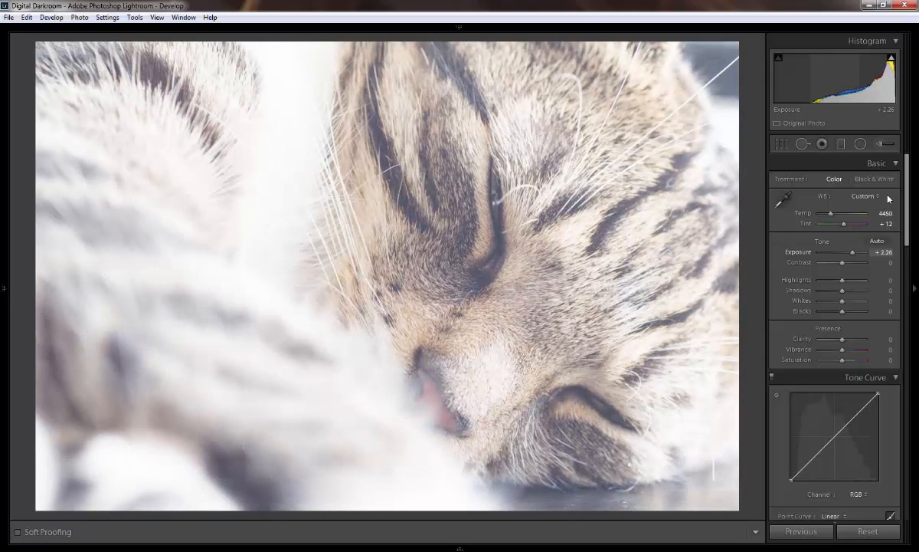
key(minus)
key(minus)
key(minus)
key(minus)
key(minus)
key(minus)
key(minus)
key(minus)
key(minus)
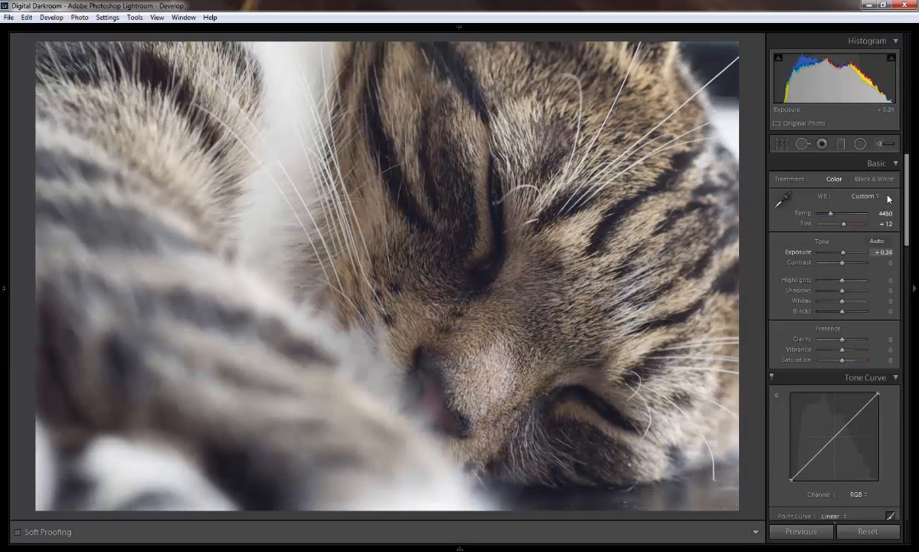
Fine-tune the Exposure by comparing +0.59 and 0, and settle on +0.48
key(equal)
key(equal)
key(equal)
key(minus)
key(minus)
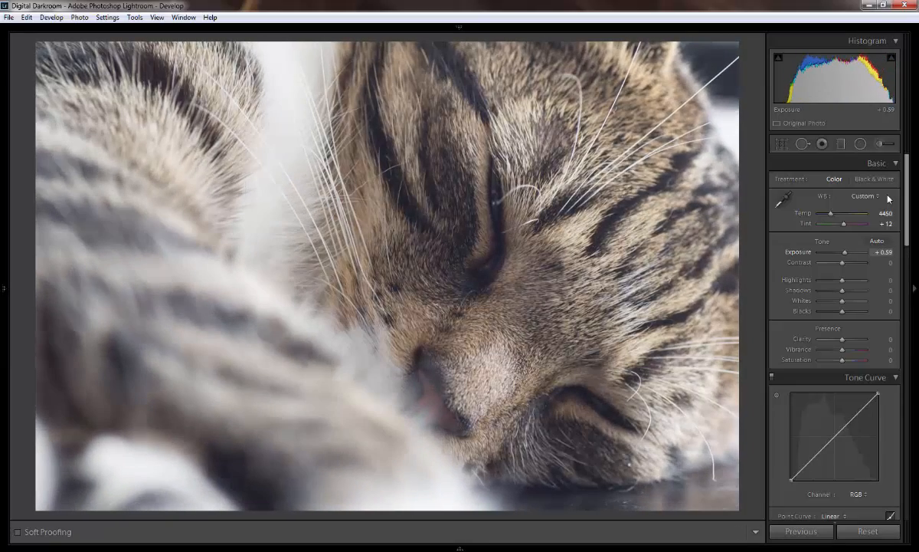
key(minus)
key(minus)
key(minus)
key(minus)
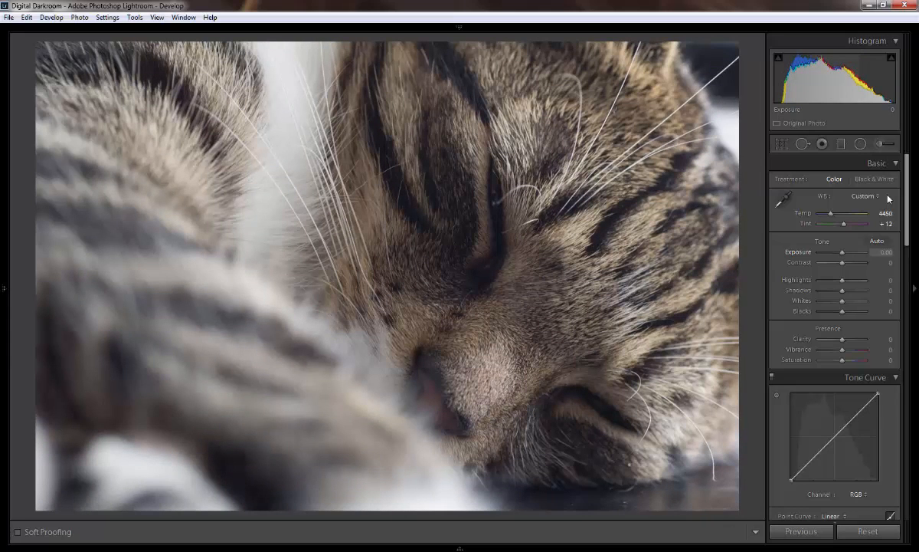
key(equal)
key(equal)
key(equal)
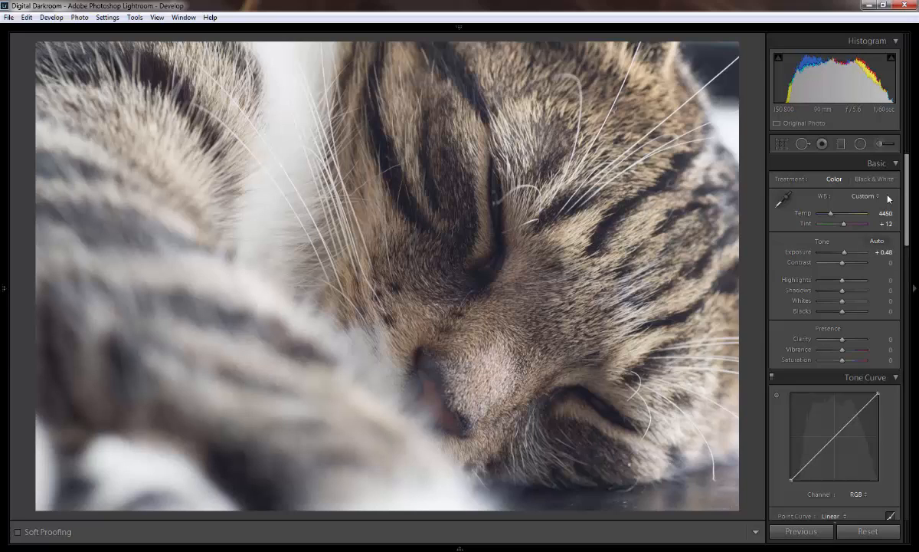
Cycle forward and back through the Basic adjustments, stopping on Contrast
key(period)
key(period)
key(period)
key(period)
key(comma)
key(comma)
key(period)
key(comma)
Try a flatter look by lowering the Contrast to about −36
key(minus)
key(minus)
key(minus)
key(minus)
key(minus)
key(minus)
key(minus)
key(minus)
key(minus)
key(minus)
key(minus)
key(minus)
key(minus)
key(minus)
key(minus)
key(minus)
key(minus)
key(minus)
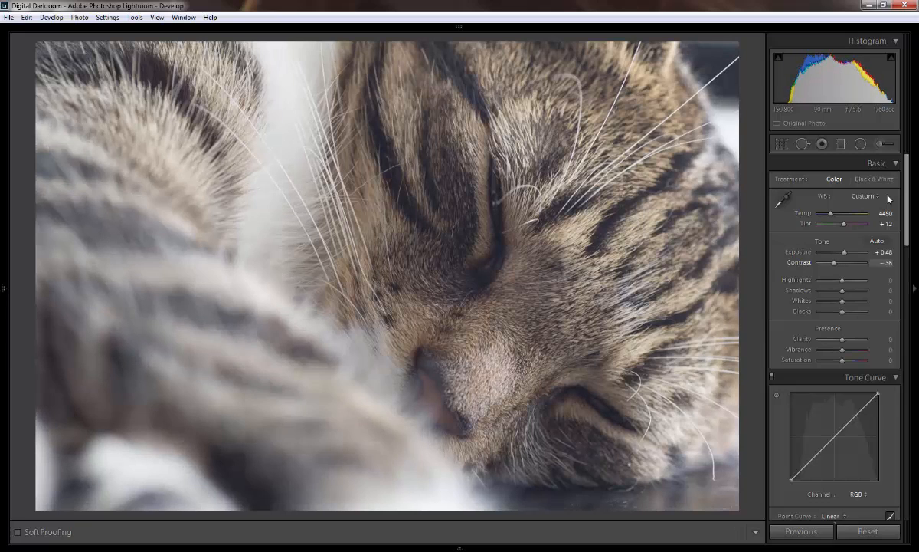
Try raising the Contrast, return it to 0, and make Contrast the active adjustment again
key(plus)
key(plus)
key(plus)
key(plus)
key(plus)
key(plus)
key(plus)
key(plus)
key(plus)
key(plus)
key(plus)
key(plus)
key(plus)
key(plus)
key(plus)
key(plus)
key(plus)
key(plus)
key(plus)
key(plus)
key(plus)
key(plus)
key(minus)
key(minus)
key(minus)
key(minus)
key(minus)
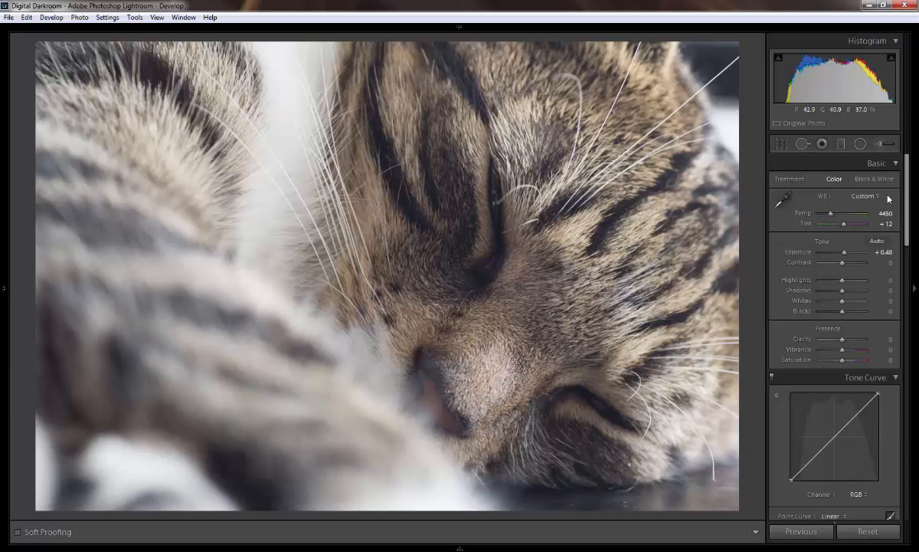
key(period)
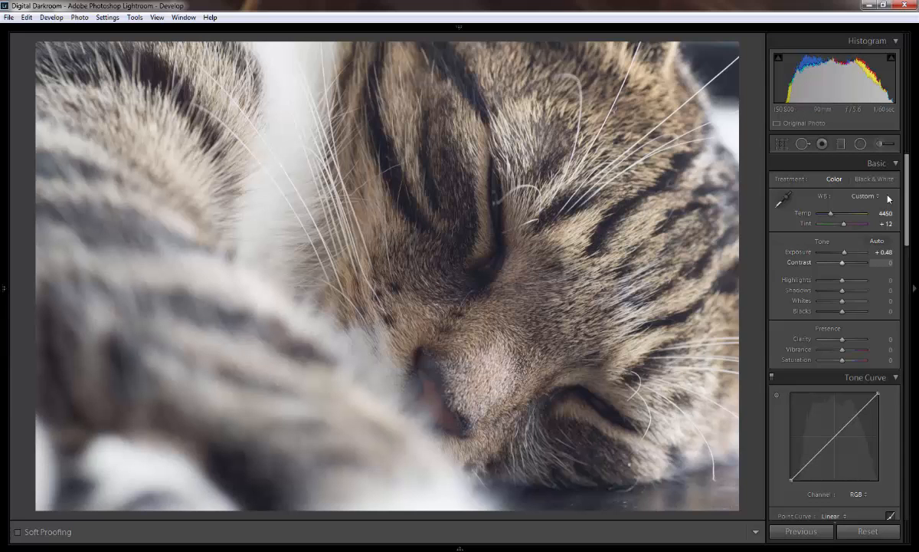
Try the flattest look by lowering the Contrast to −100
key(minus)
key(minus)
key(minus)
key(minus)
key(minus)
key(minus)
key(minus)
key(minus)
key(minus)
key(minus)
key(minus)
key(minus)
key(minus)
key(minus)
key(minus)
key(minus)
key(minus)
key(minus)
key(minus)
key(minus)
key(minus)
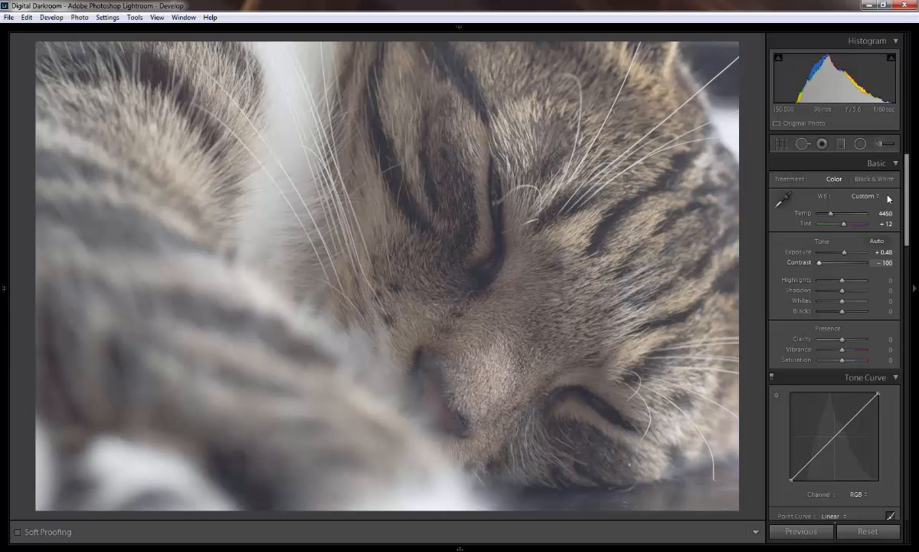
Raise the Contrast to +33, and step back to the Exposure adjustment
key(plus)
key(plus)
key(plus)
key(plus)
key(plus)
key(plus)
key(plus)
key(plus)
key(plus)
key(plus)
key(plus)
key(plus)
key(plus)
key(plus)
key(plus)
key(plus)
key(plus)
key(plus)
key(plus)
key(plus)
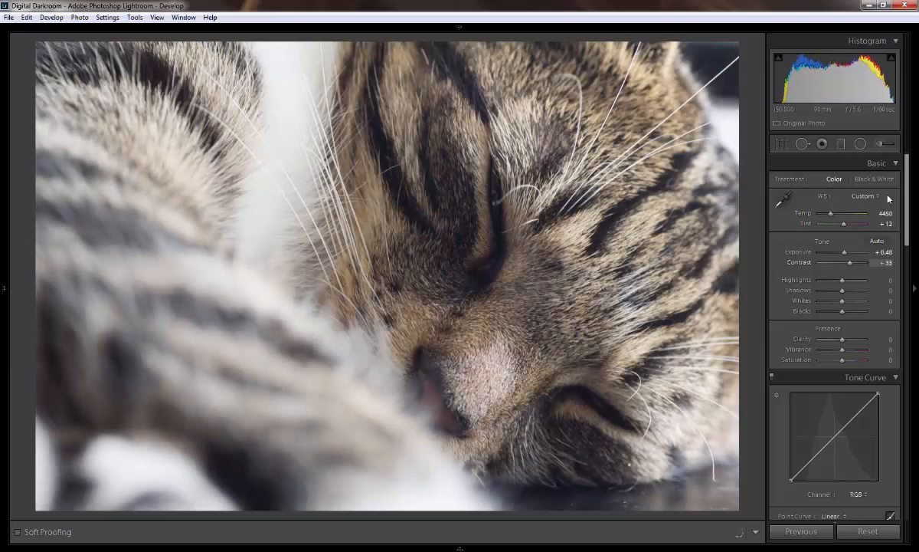
key(minus)
key(minus)
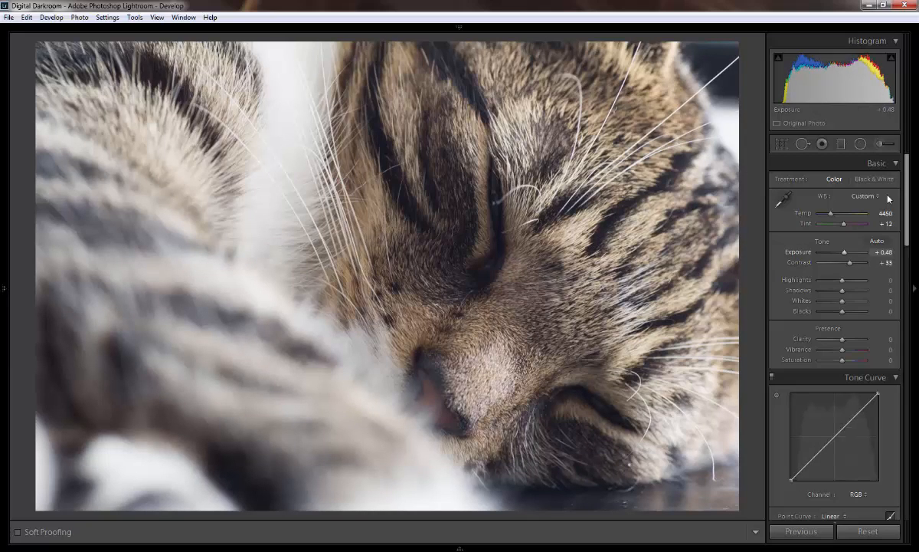
Make Contrast the active adjustment again and lower it to +7
key(minus)
key(minus)
key(minus)
key(minus)
key(minus)
key(minus)
key(minus)
key(minus)
key(minus)
key(minus)
key(minus)
key(minus)
key(minus)
key(minus)
key(minus)
key(minus)
key(minus)
key(minus)
key(minus)
key(minus)
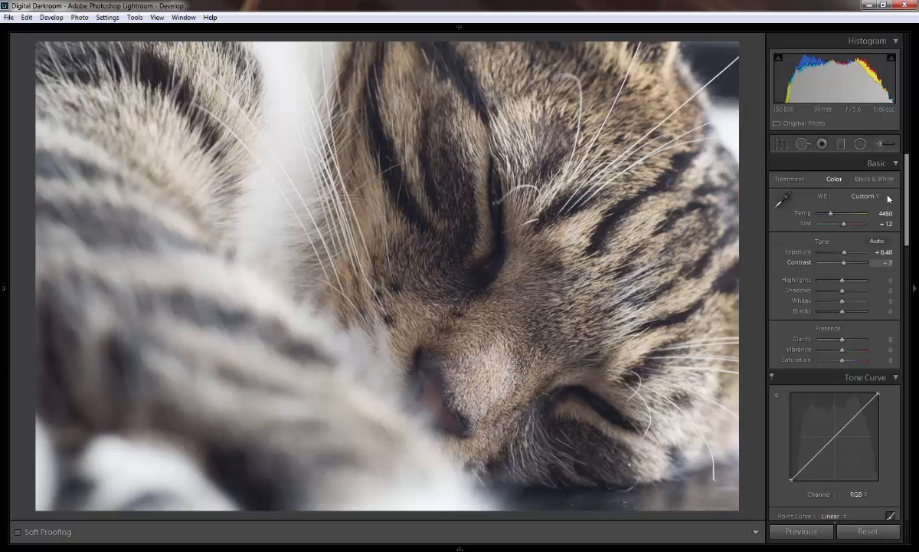
Try a punchier look by raising the Contrast to +31
key(plus)
key(plus)
key(plus)
key(plus)
key(plus)
key(plus)
key(plus)
key(plus)
key(plus)
key(plus)
key(plus)
key(plus)
key(plus)
key(plus)
key(plus)
key(plus)
key(plus)
key(plus)
key(plus)
key(plus)
key(plus)
key(plus)
key(plus)
key(plus)
key(plus)
key(plus)
key(plus)
key(plus)
key(plus)
key(plus)
key(plus)
key(plus)
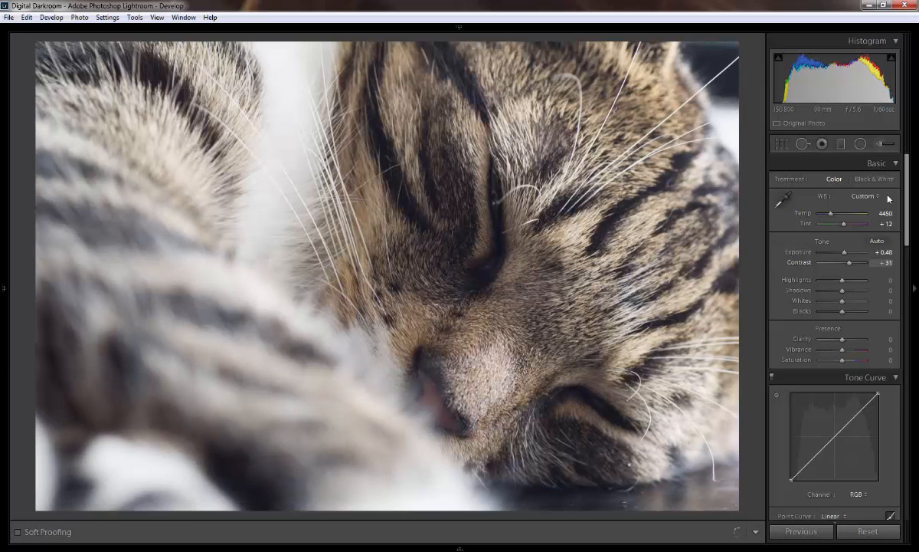
Bring the Contrast down to +2 and switch back to the Exposure adjustment
key(minus)
key(minus)
key(minus)
key(minus)
key(minus)
key(minus)
key(minus)
key(minus)
key(minus)
key(minus)
key(minus)
key(minus)
key(minus)
key(minus)
key(minus)
key(minus)
key(minus)
key(minus)
key(minus)
key(minus)
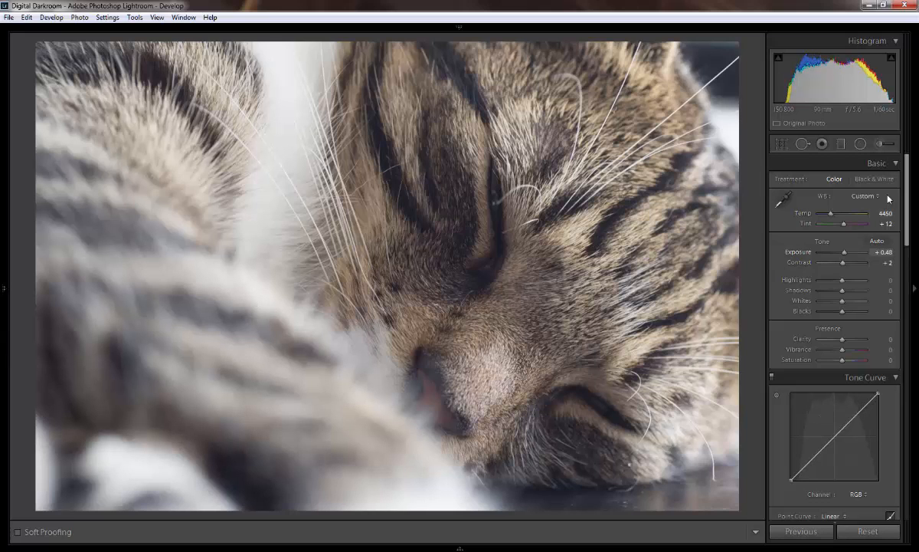
Reactivate the Contrast adjustment and raise it to +40
key(plus)
key(plus)
key(plus)
key(plus)
key(plus)
key(plus)
key(plus)
key(plus)
key(plus)
key(plus)
key(plus)
key(plus)
key(plus)
key(plus)
key(plus)
key(plus)
key(plus)
key(plus)
key(plus)
key(plus)
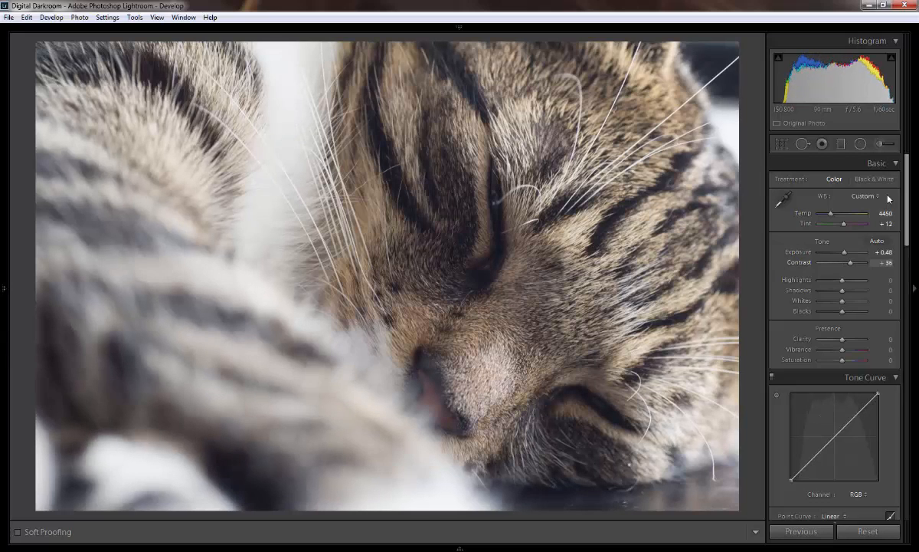
key(period)
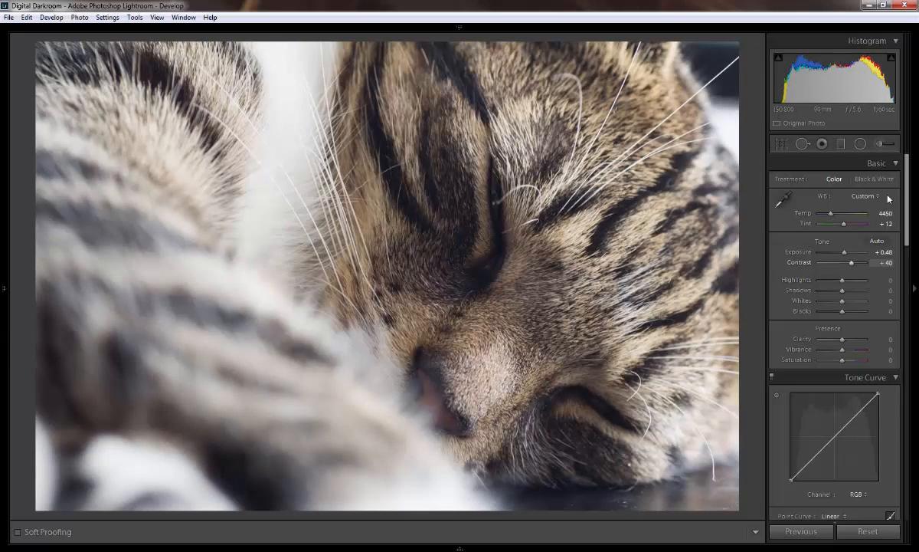
Try a much stronger Contrast of +71 on the cat photo
key(minus)
key(minus)
key(minus)
key(minus)
key(minus)
key(minus)
key(minus)
key(minus)
key(minus)
key(minus)
key(minus)
key(minus)
key(minus)
key(minus)
key(minus)
key(minus)
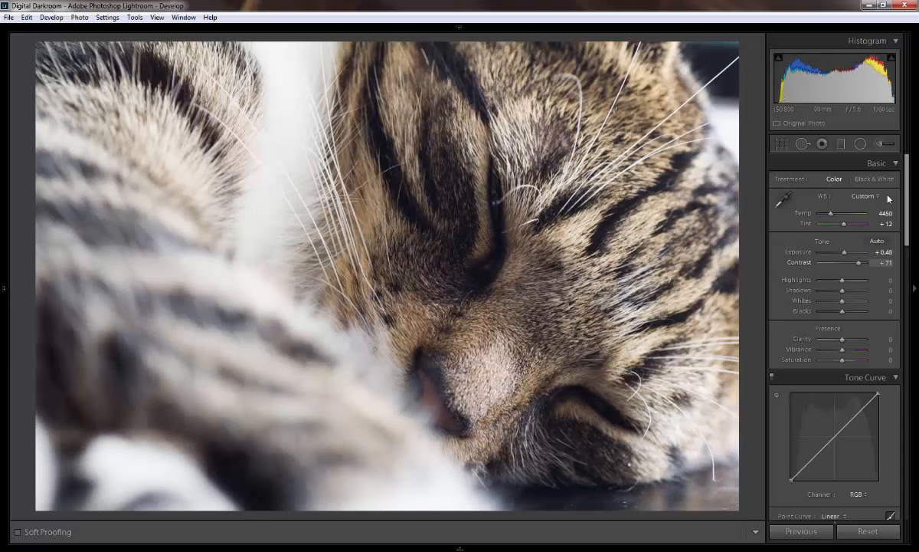
Drop the Contrast to +2 for a flat version of the cat photo
key(minus)
key(minus)
key(minus)
key(minus)
key(minus)
key(minus)
key(minus)
key(minus)
key(minus)
key(minus)
key(minus)
key(minus)
key(minus)
key(minus)
key(minus)
key(minus)
key(minus)
key(minus)
key(minus)
key(minus)
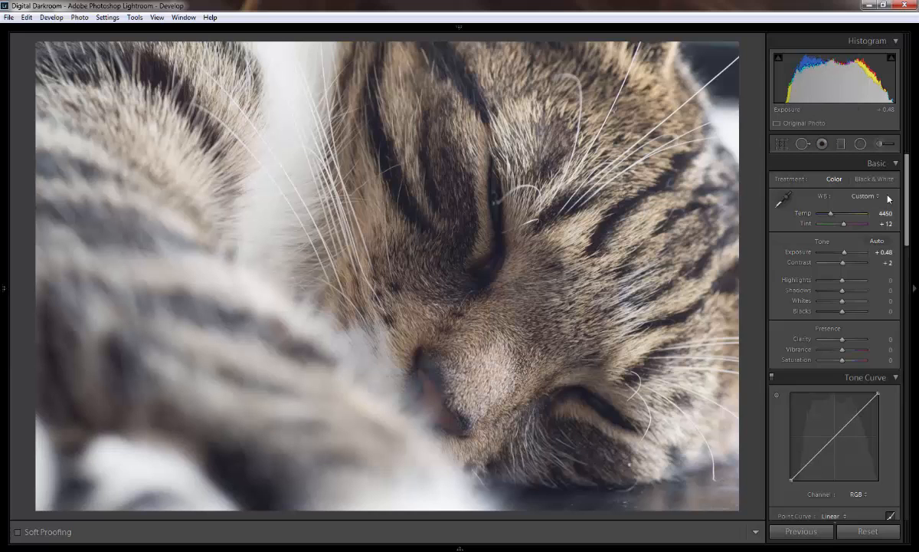
Make Contrast the active adjustment and raise it to +64
key(period)
key(equal)
key(equal)
key(equal)
key(equal)
key(equal)
key(equal)
key(equal)
key(equal)
key(equal)
key(equal)
key(equal)
key(equal)
key(equal)
key(equal)
key(equal)
key(equal)
key(equal)
key(equal)
key(equal)
key(equal)
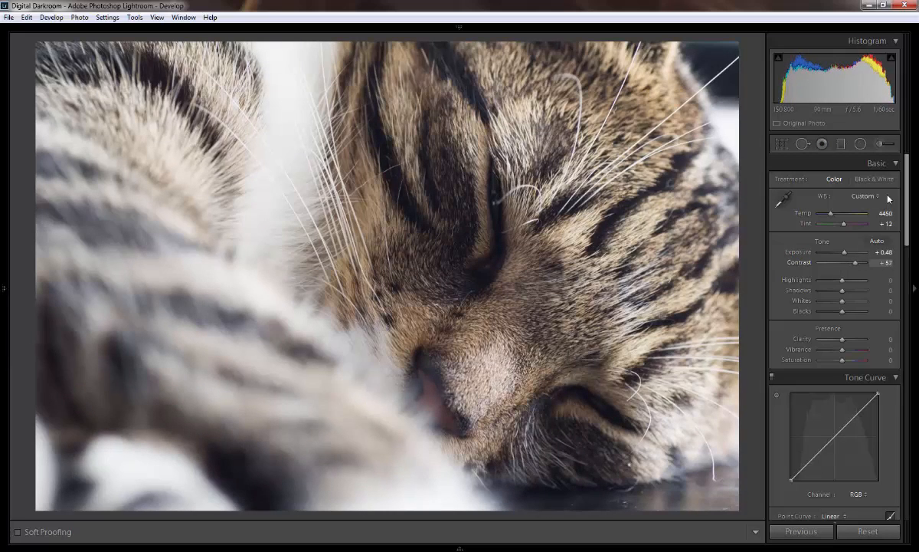
key(equal)
key(equal)
key(equal)
key(equal)
key(equal)
key(comma)
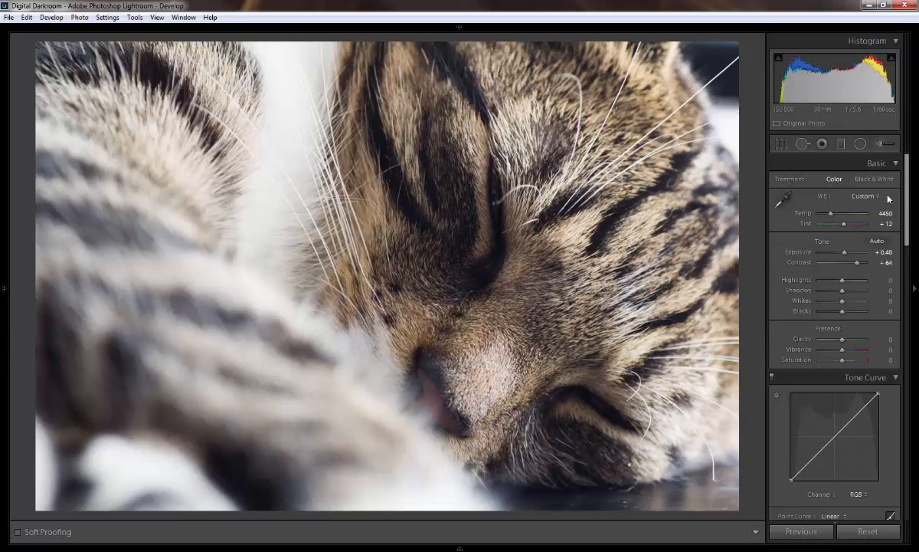
Settle on a moderate Contrast of +29
key(period)
key(minus)
key(minus)
key(minus)
key(minus)
key(minus)
key(minus)
key(minus)
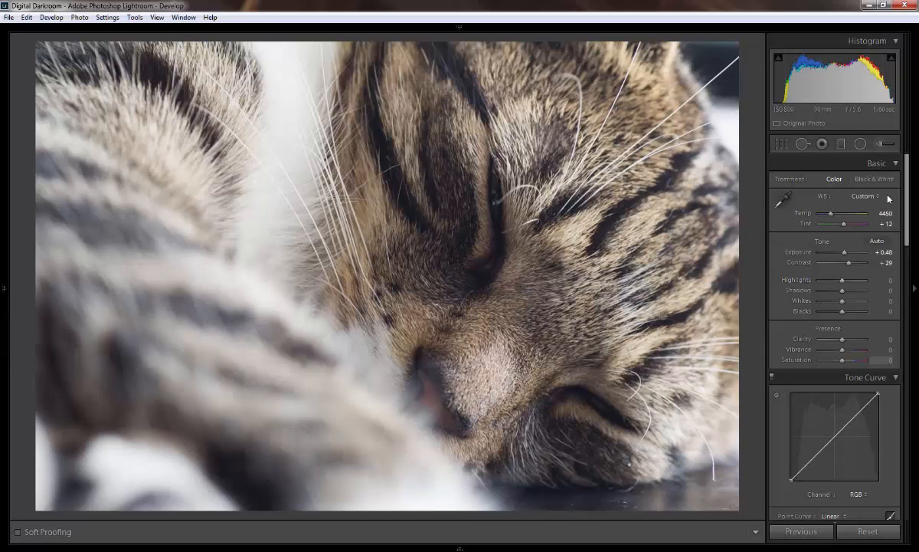
Set the Highlights to +7 and reduce the Exposure in fine increments to +0.44
key(period)
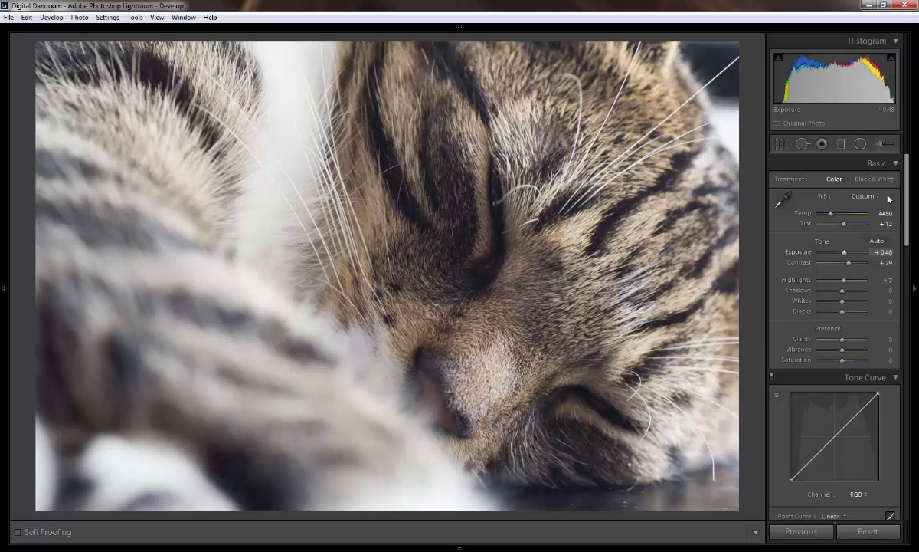
key(alt+minus)
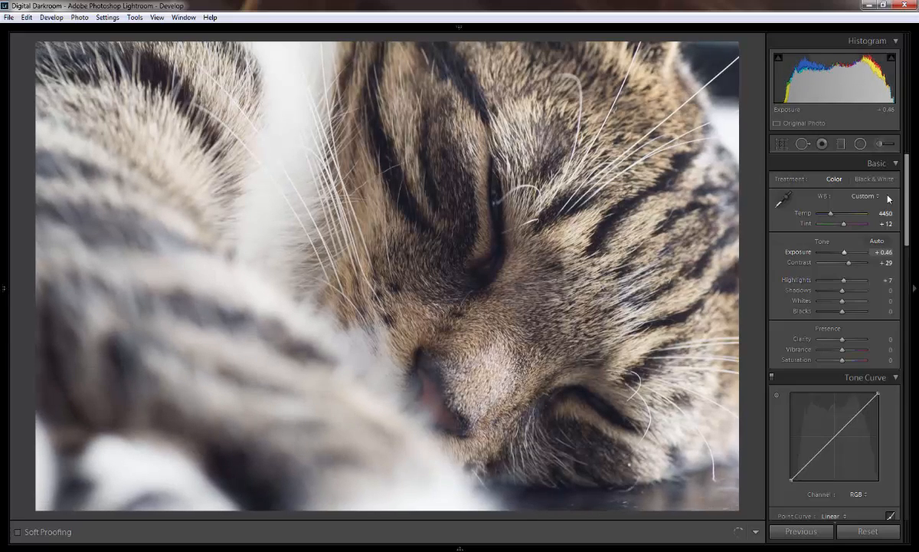
key(alt+minus)
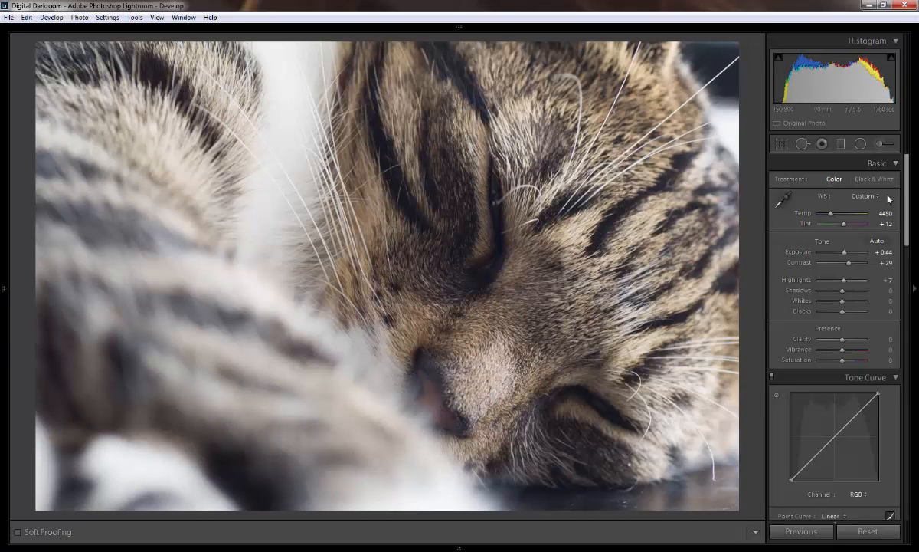
Make Highlights the active adjustment and lower it to -25 using coarse and fine increments
key(period)
key(period)
key(shift+minus)
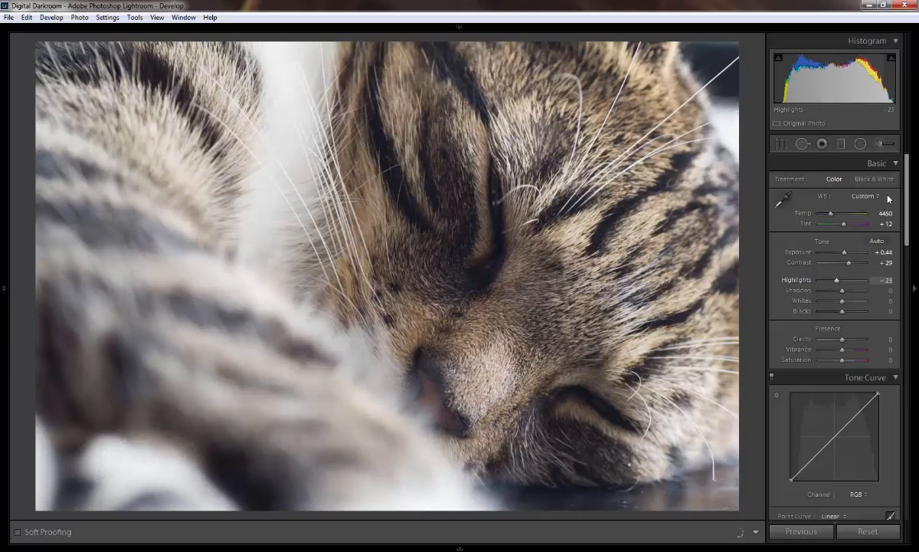
key(alt+equal)
key(alt+equal)
key(alt+equal)
key(alt+equal)
key(alt+equal)
key(alt+equal)
key(minus)
key(minus)
key(minus)
Cycle the active adjustment back and forth between Highlights and its neighbouring tone settings
key(period)
key(period)
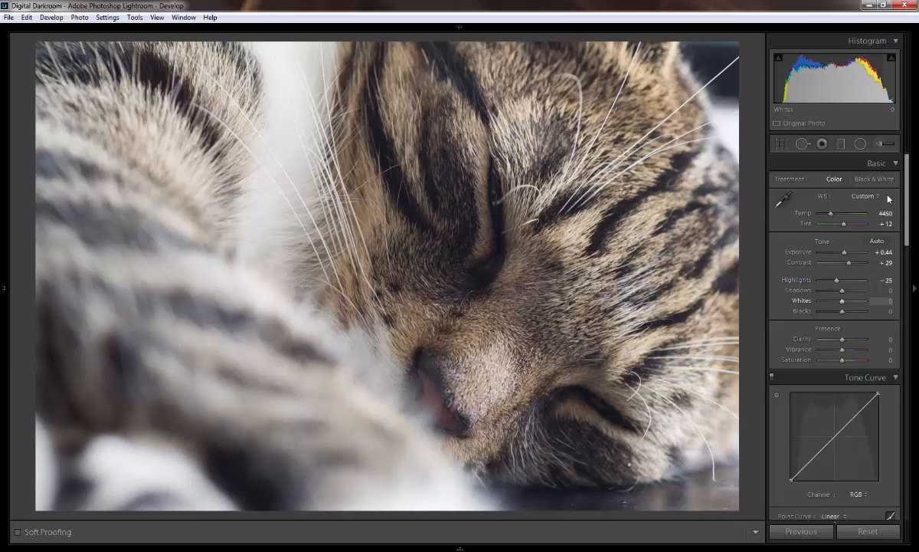
key(comma)
key(comma)
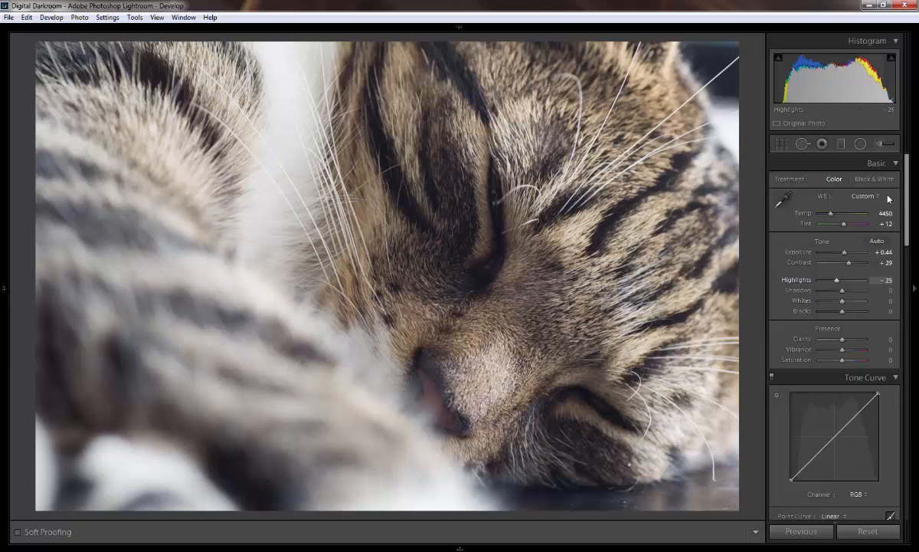
key(comma)
key(period)
key(comma)
key(comma)
key(period)
key(period)
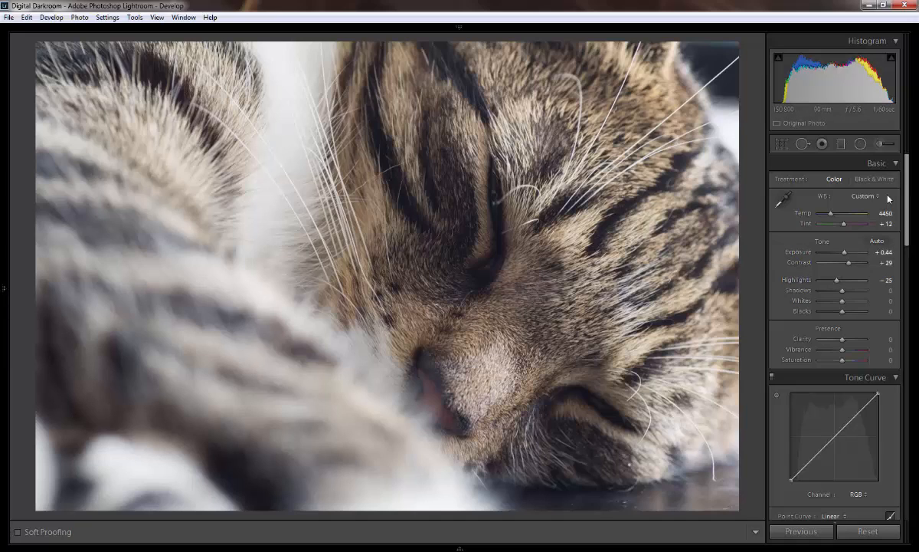
Reset the Highlights and try the minimum value of -100
key(;)
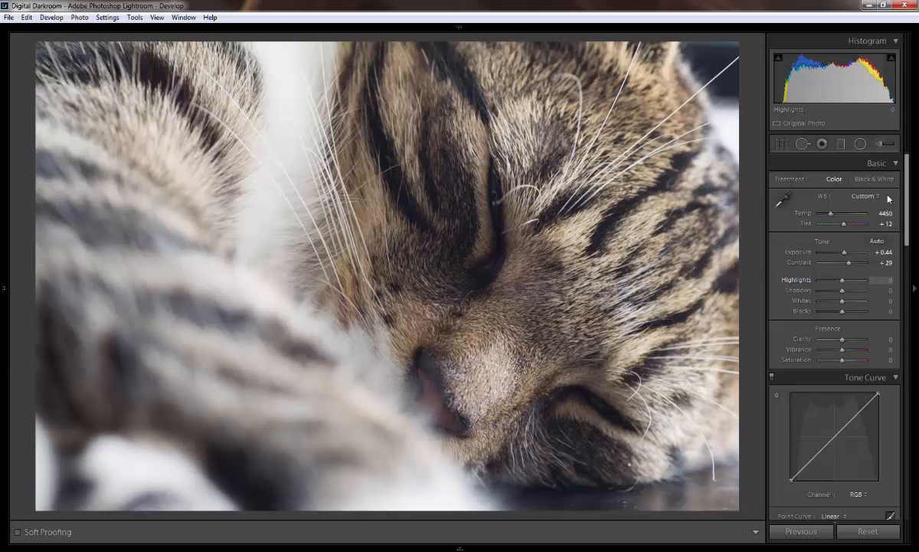
mouse_move(842, 279)
mouse_down()
mouse_move(819, 279)
mouse_move(836, 279)
mouse_up()
mouse_move(844, 280)
mouse_down()
mouse_move(857, 279)
mouse_move(819, 280)
mouse_up()
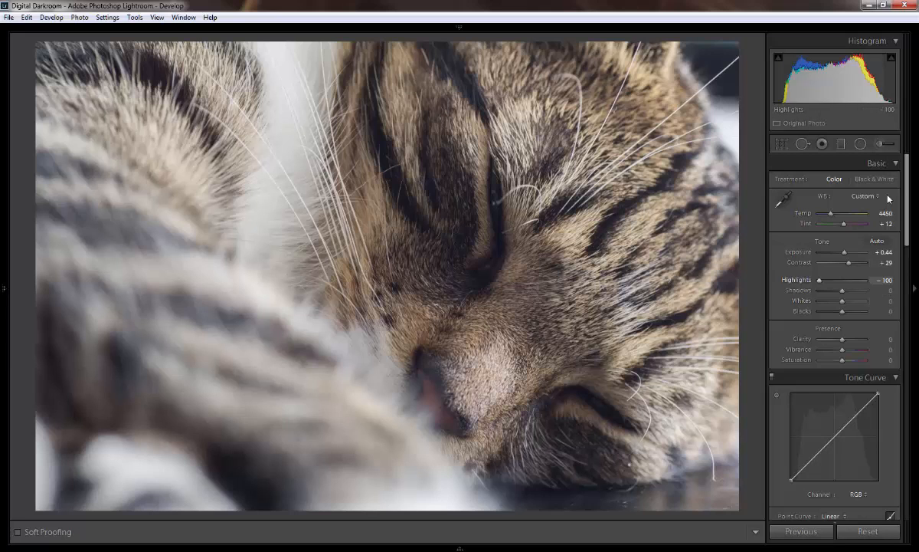
Set the Highlights to -43 and raise the Shadows to +74
mouse_move(819, 280)
mouse_down()
mouse_move(844, 279)
mouse_move(819, 280)
mouse_move(832, 280)
mouse_up()
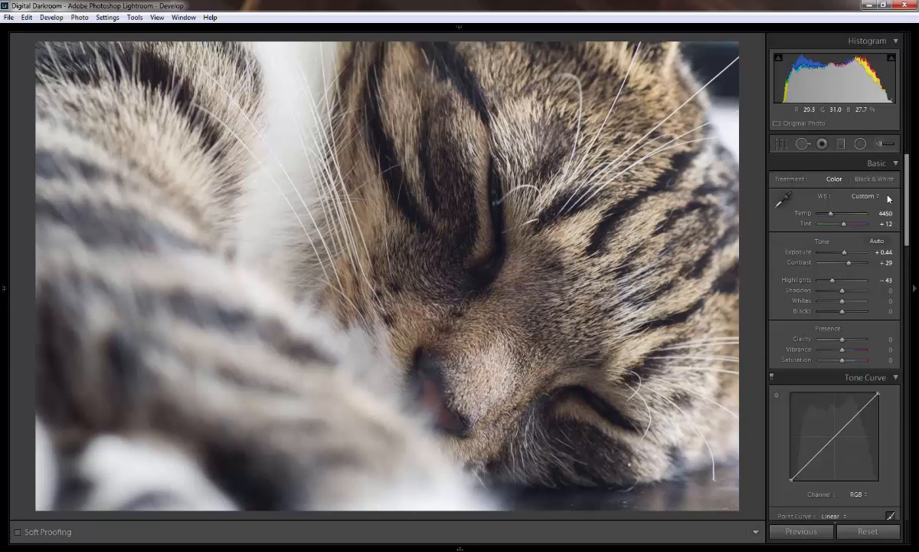
mouse_move(845, 290)
mouse_down()
mouse_move(866, 290)
mouse_move(843, 291)
mouse_up()
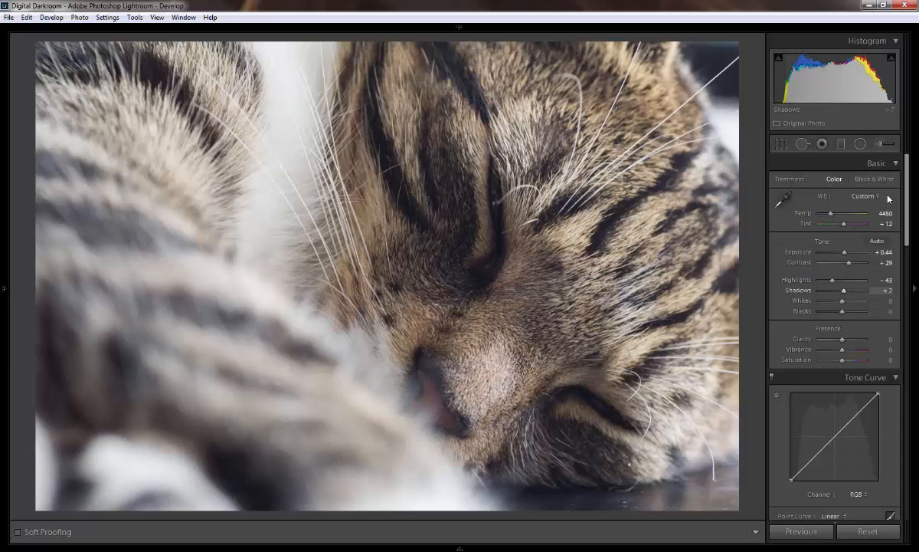
mouse_move(848, 290)
mouse_down()
mouse_move(840, 290)
mouse_move(859, 290)
mouse_up()
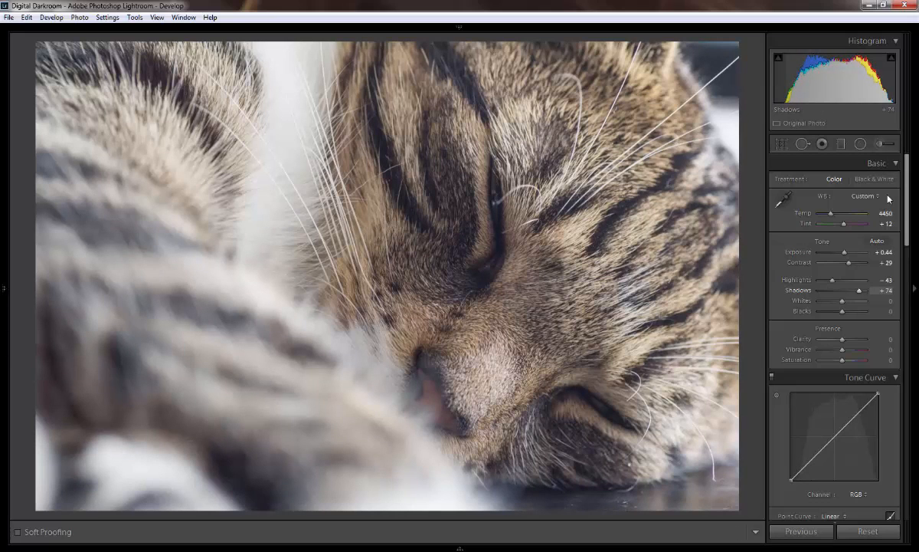
key(period)
key(period)
key(period)
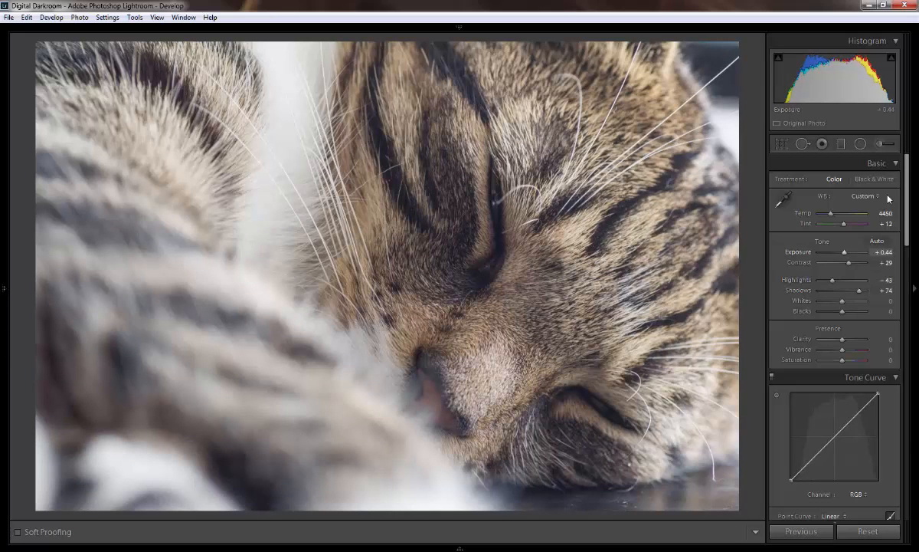
key(period)
key(period)
key(period)
key(period)
Reveal the edit history and save a snapshot of the current adjustments under the default name
key(F7)
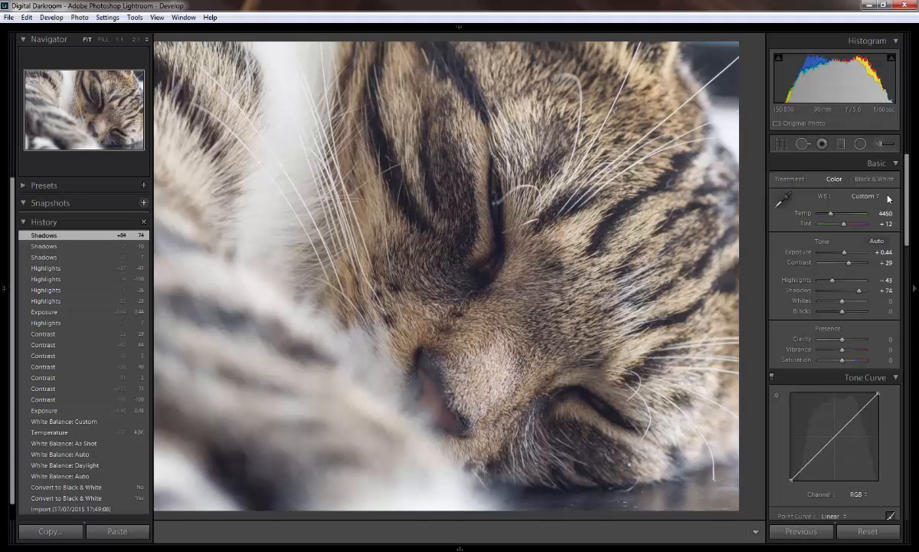
key(ctrl+n)
key(Return)
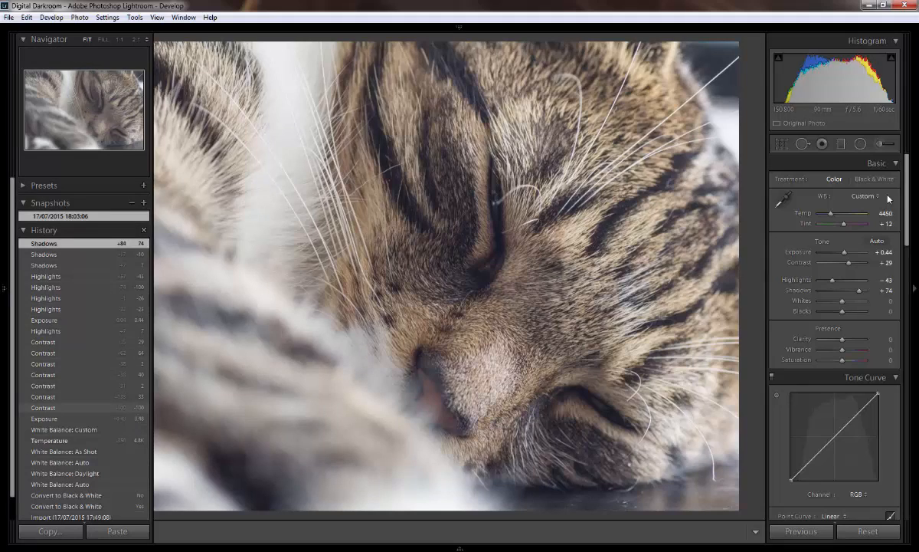
Return to the Exposure +0.48 history state before the Contrast edits and save it as a second snapshot
click(84, 419)
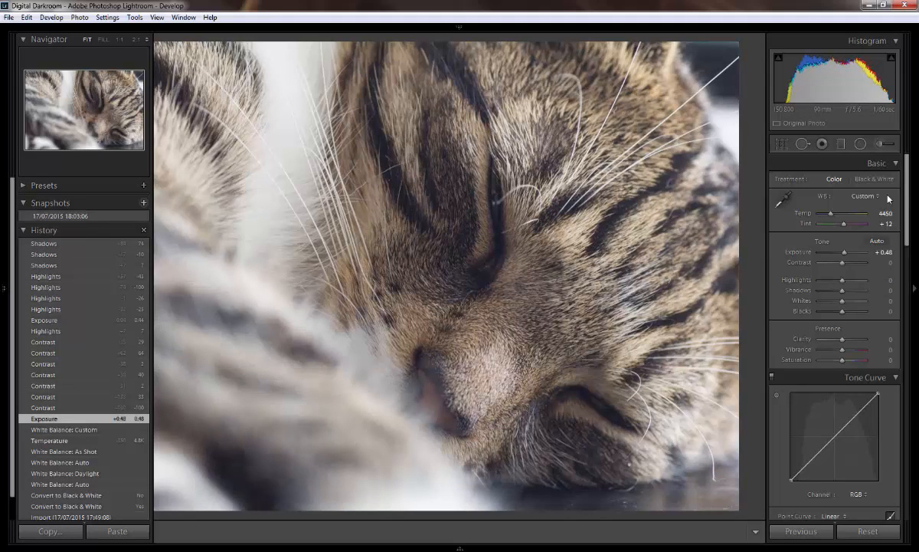
click(143, 202)
key(Return)
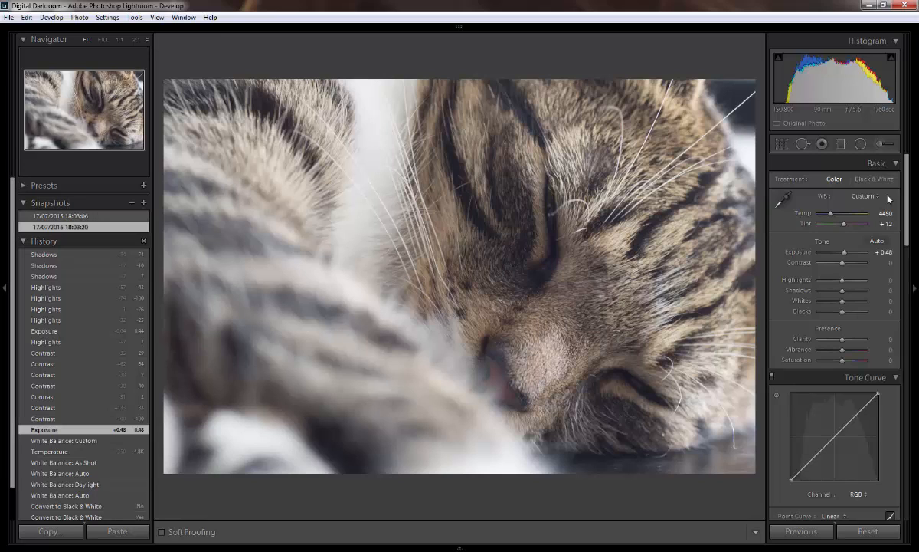
Compare the two snapshots by switching between them, ending on the first one with the full tone adjustments
key(ctrl+z)
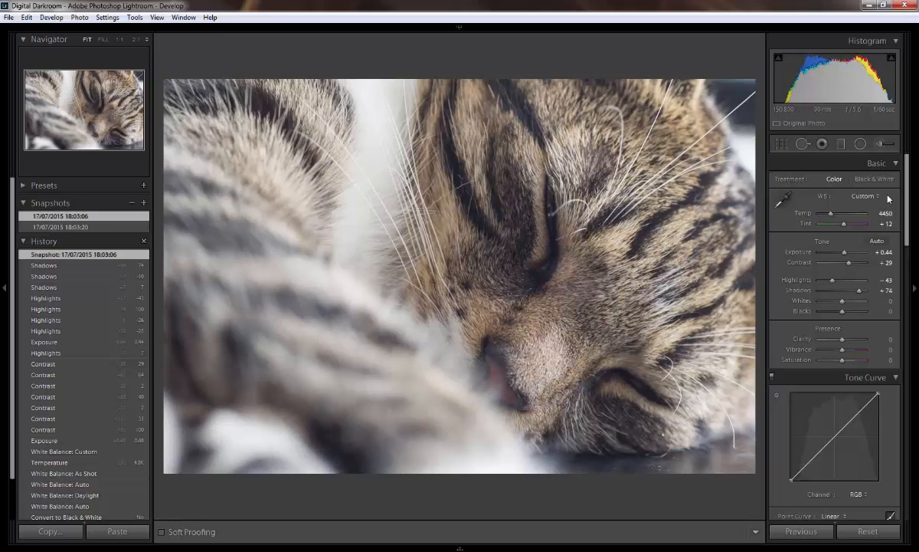
key(ctrl+y)
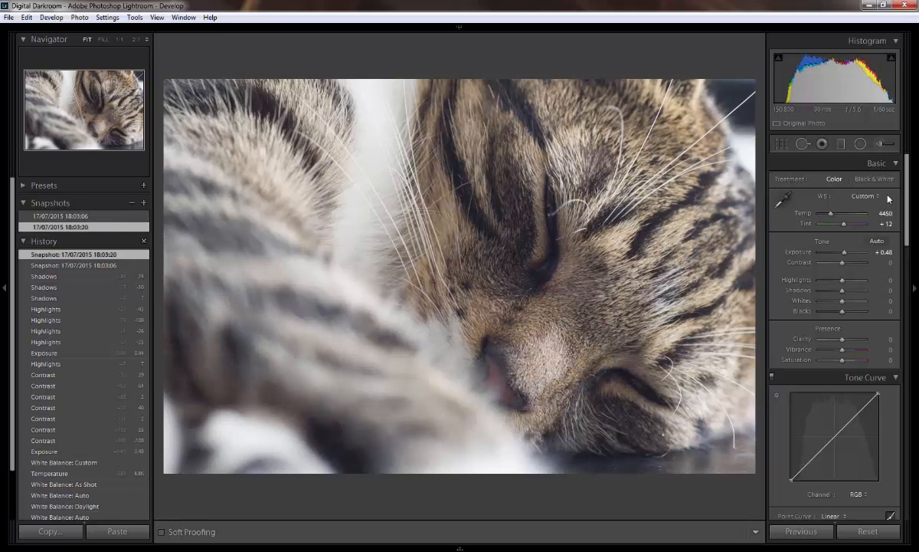
key(ctrl+z)
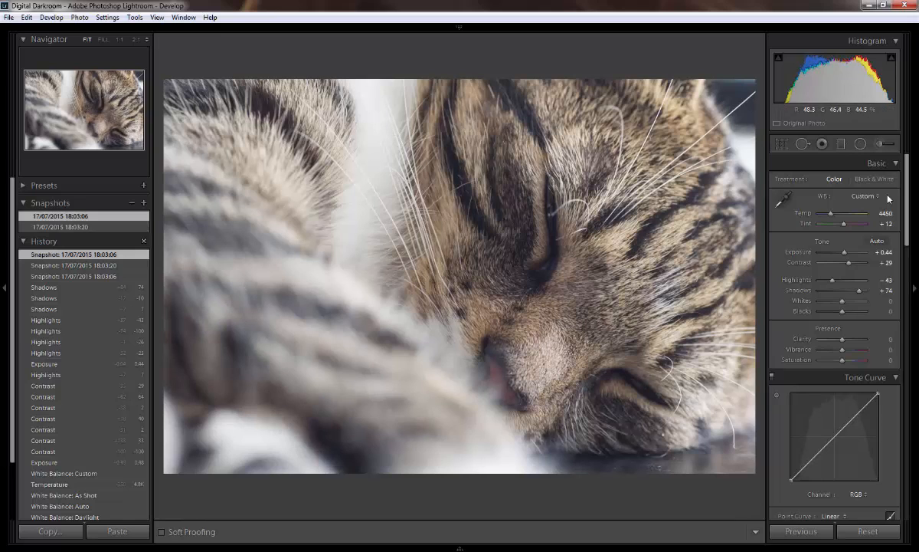
key(ctrl+y)
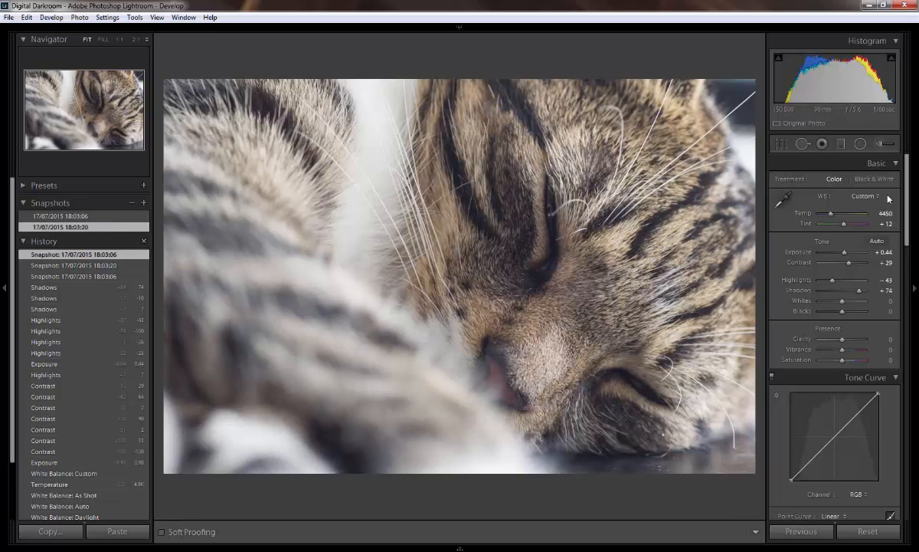
key(ctrl+z)
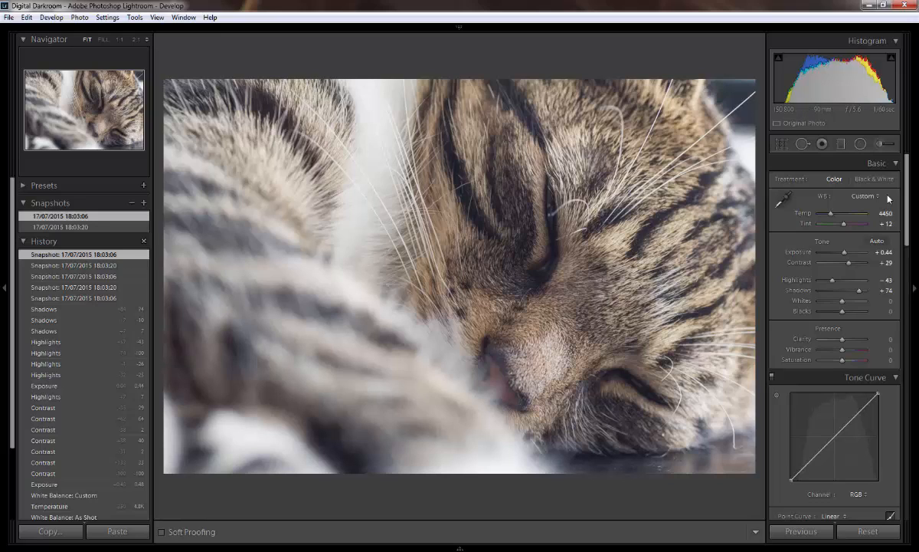
Cycle the active adjustment from Exposure to Blacks and back to Exposure
key(comma)
key(comma)
key(comma)
key(comma)
key(comma)
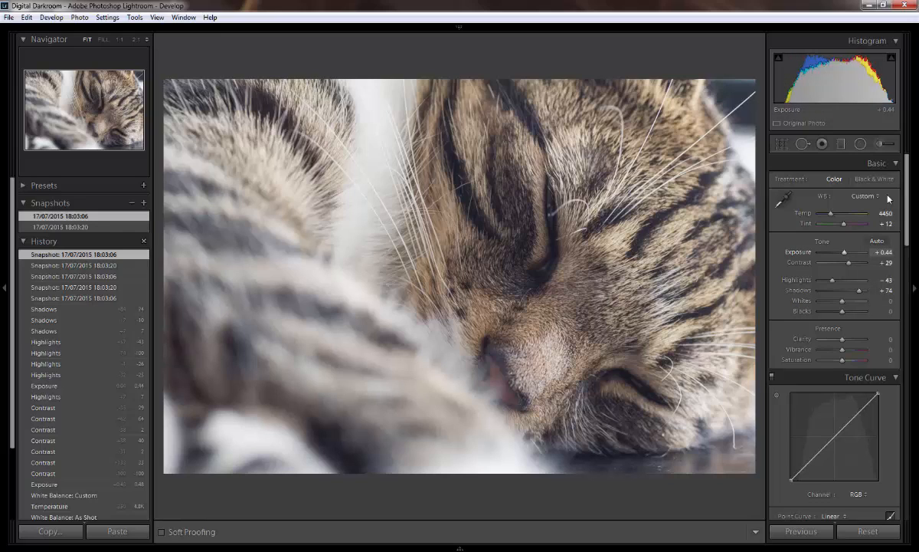
key(period)
key(period)
key(period)
key(period)
key(period)
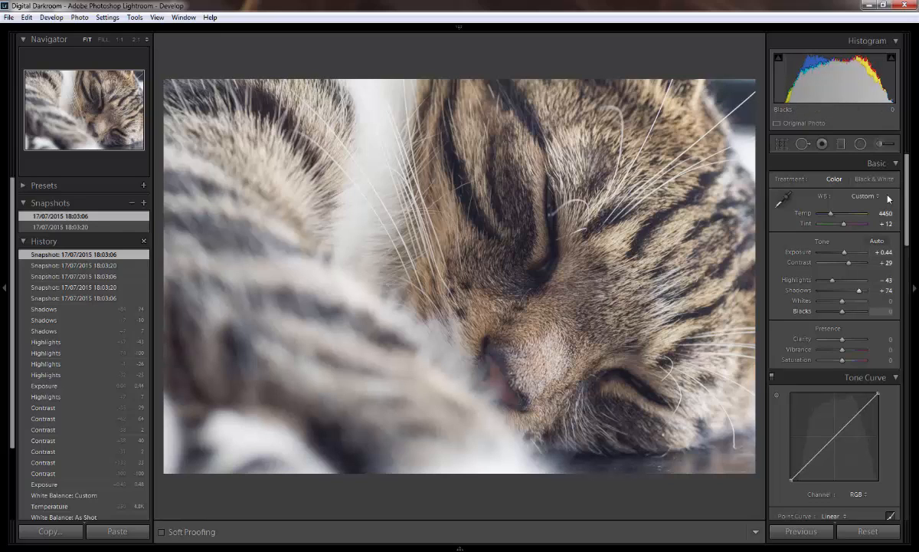
key(comma)
key(comma)
key(comma)
key(comma)
key(comma)
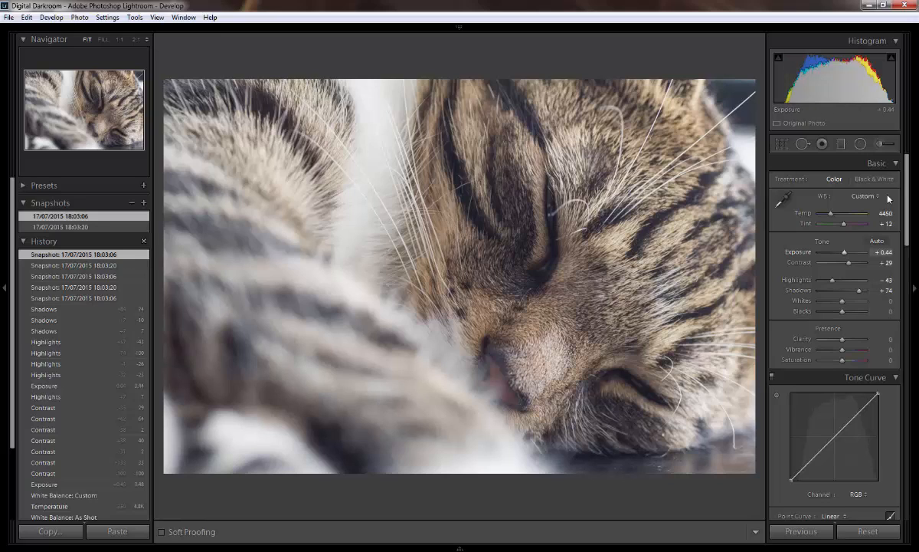
Move on from the Exposure adjustment and hide the snapshots and edit history to enlarge the photo
key(period)
key(period)
key(period)
key(F7)
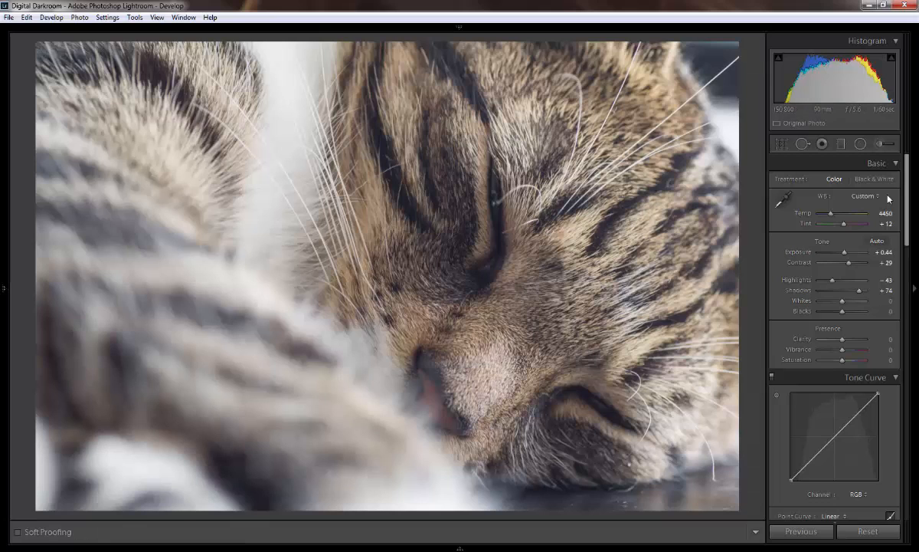
Run repeatedly through the Basic adjustments and stop with Whites active
key(period)
key(period)
key(period)
key(period)
key(period)
key(period)
key(period)
key(period)
key(period)
key(period)
key(period)
key(period)
key(period)
key(period)
key(period)
key(period)
key(period)
key(period)
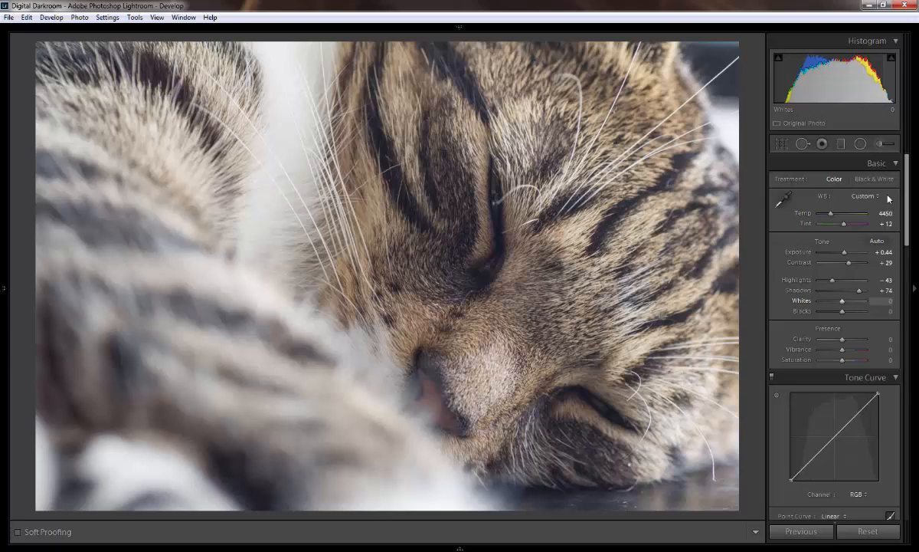
Alternate the active adjustment between Whites and Blacks, ending on Whites
key(period)
key(comma)
key(period)
key(comma)
key(comma)
key(period)
key(period)
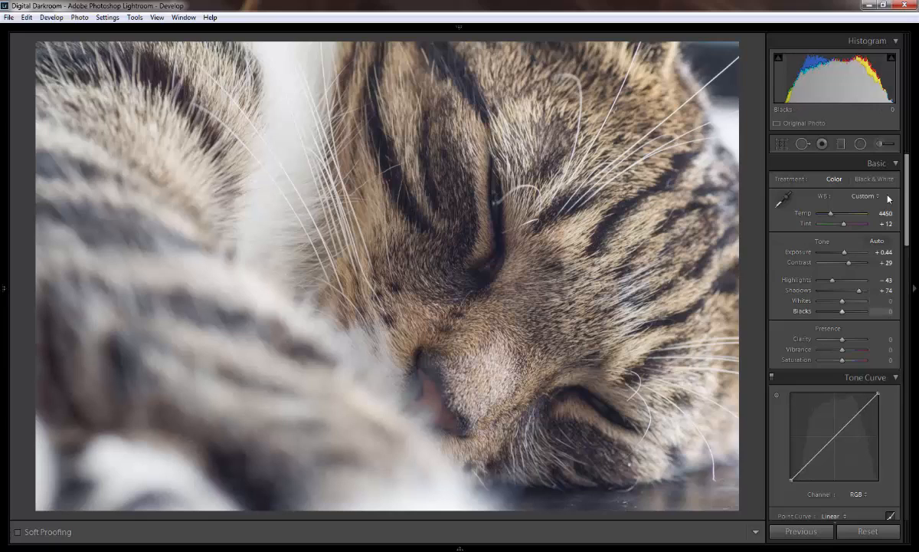
key(comma)
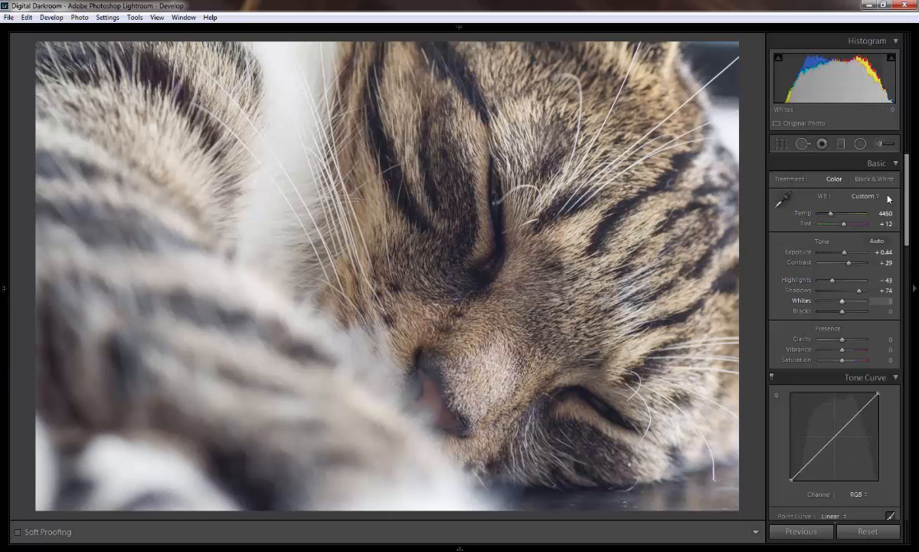
key(period)
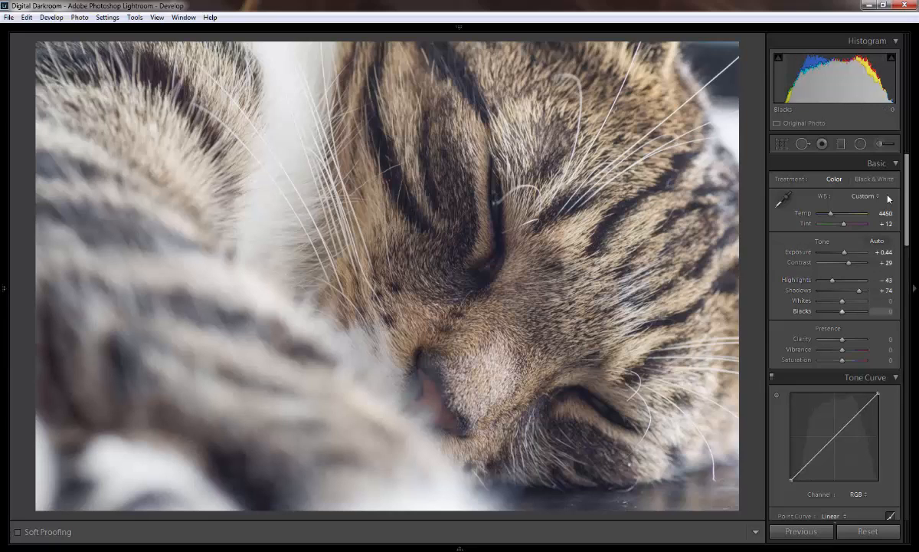
key(comma)
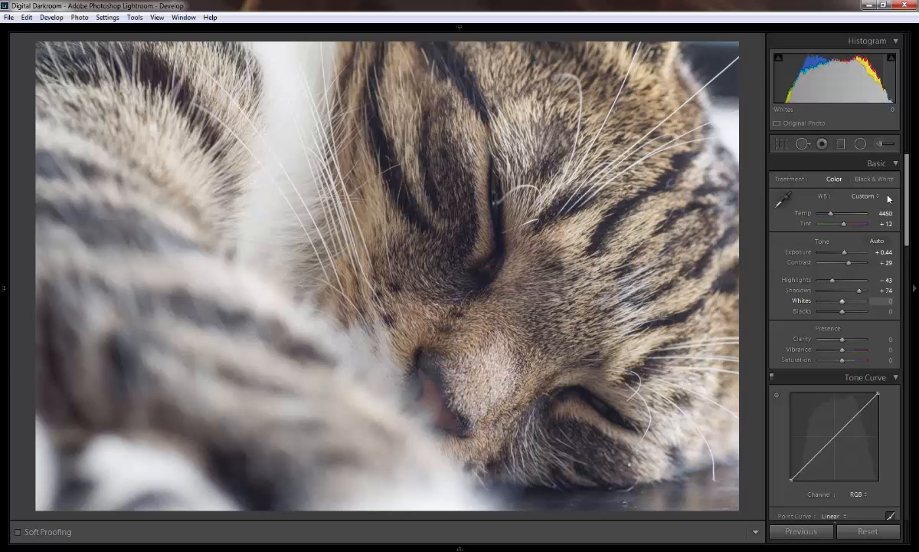
Lower Whites all the way to -100
key(minus)
key(shift+minus)
key(shift+minus)
key(shift+minus)
key(shift+minus)
key(shift+minus)
Make Blacks the active adjustment and raise it to +100
key(period)
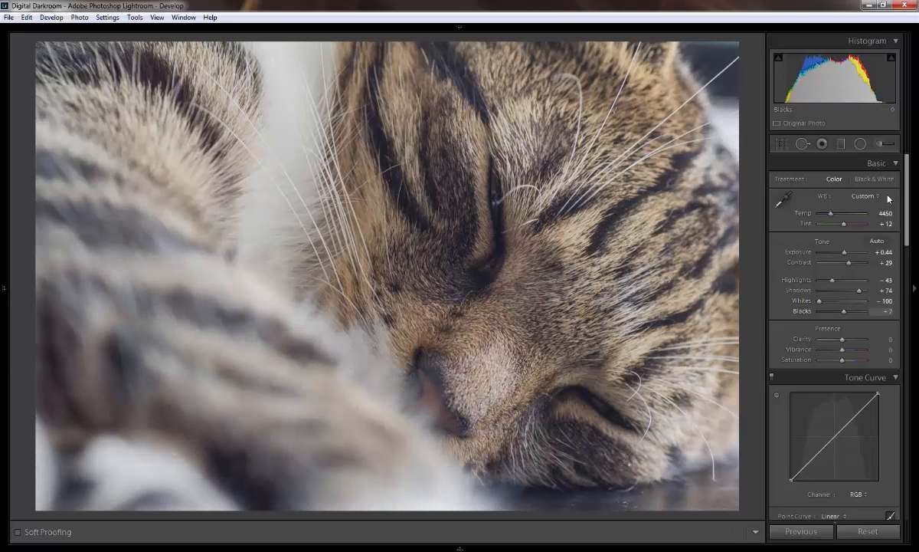
key(shift+equal)
key(shift+equal)
key(shift+equal)
key(shift+equal)
key(shift+equal)
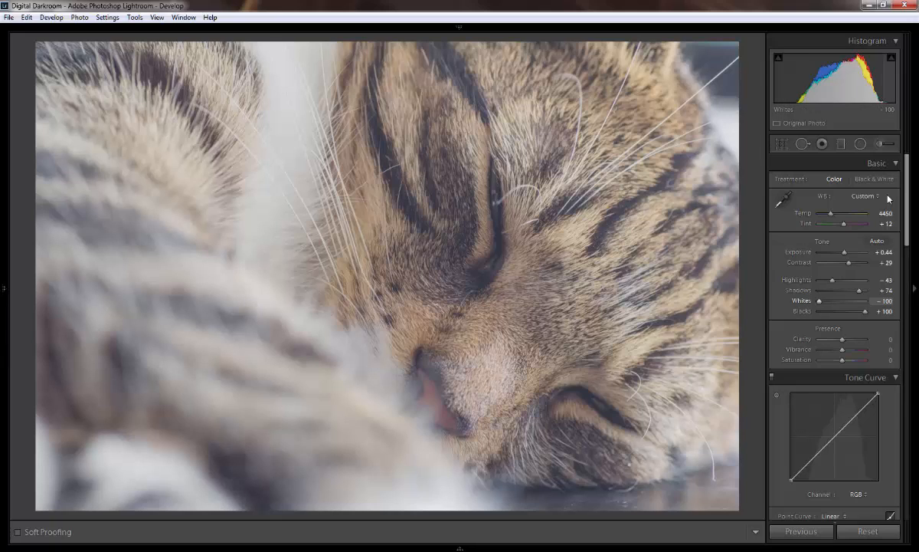
Reset both Whites and Blacks to 0
mouse_move(818, 300)
mouse_down()
mouse_move(854, 311)
mouse_move(843, 311)
mouse_up()
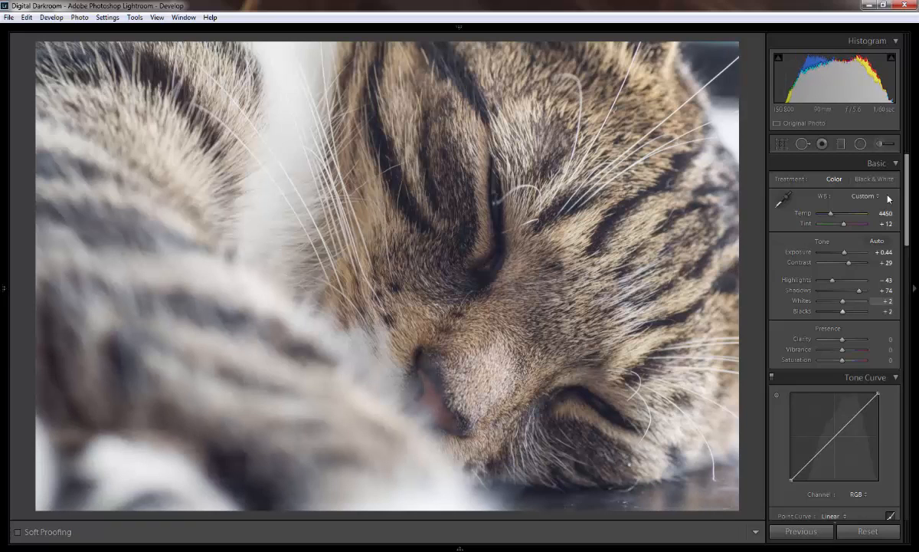
click(886, 300)
text(0)
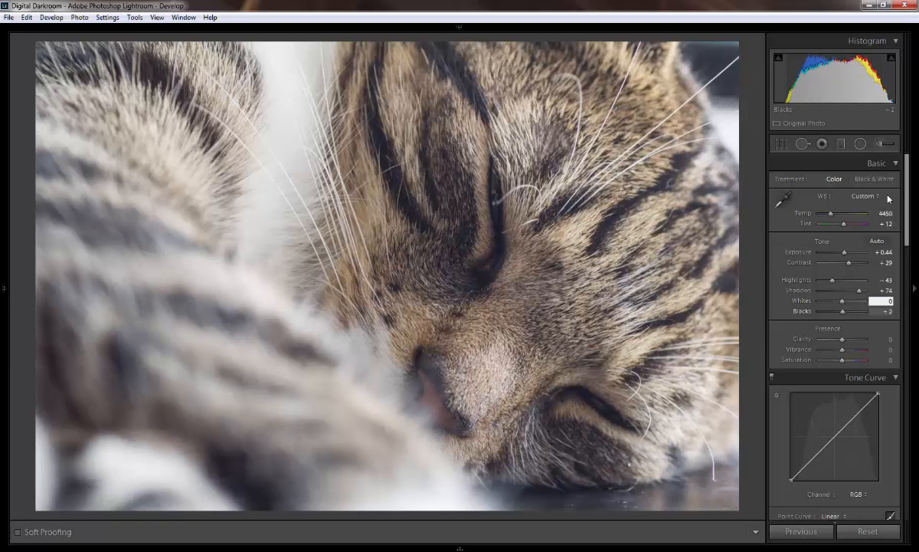
key(Tab)
text(0)
drag(881, 311, 895, 311)
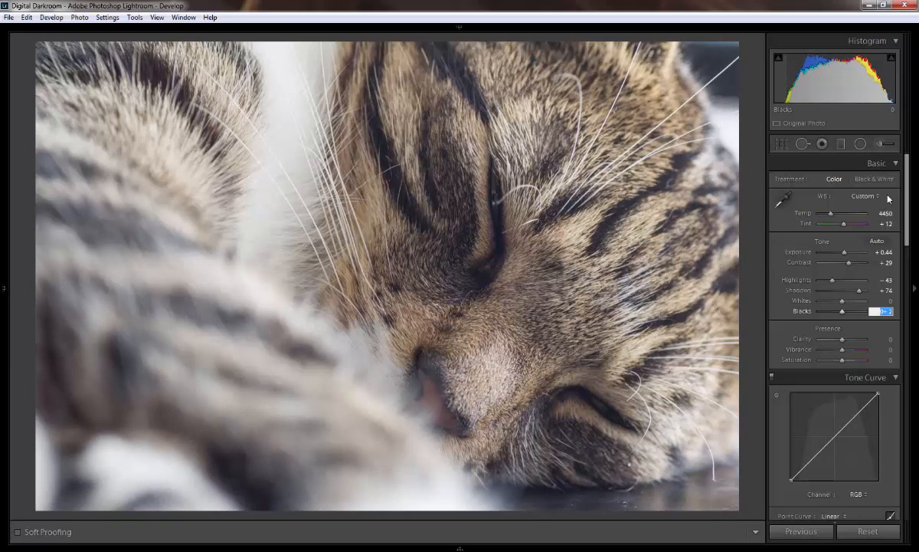
text(0)
key(Return)
Try Blacks at -43 with the clipping preview and undo the recent Blacks and Whites changes
key(alt)
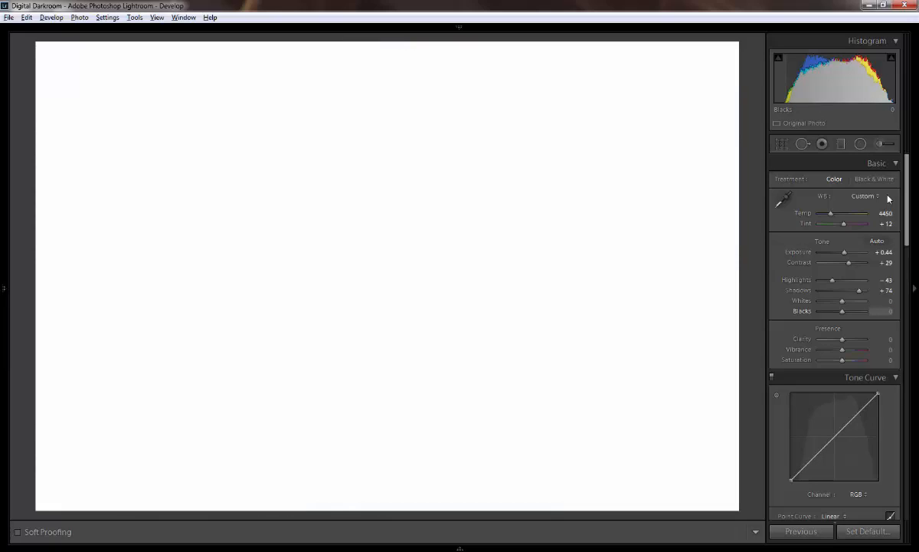
drag(842, 312, 832, 311)
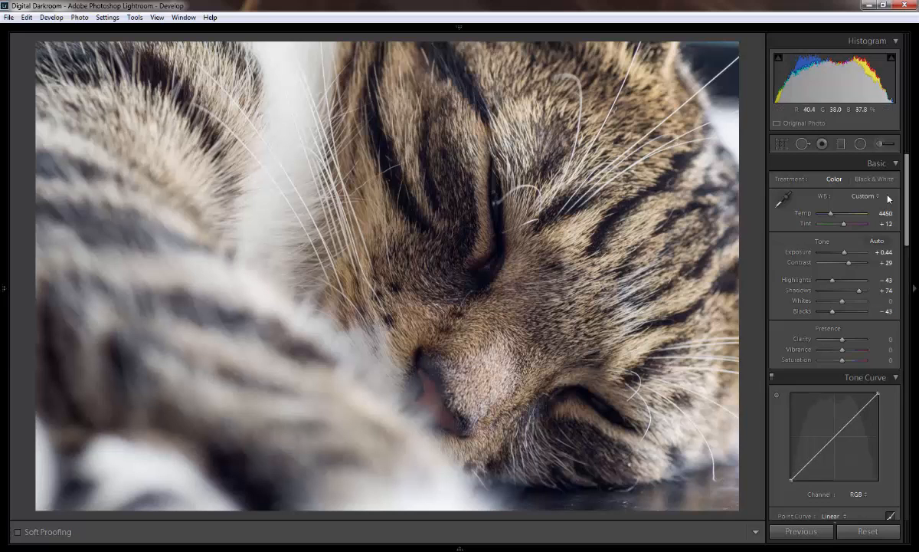
key(ctrl+z)
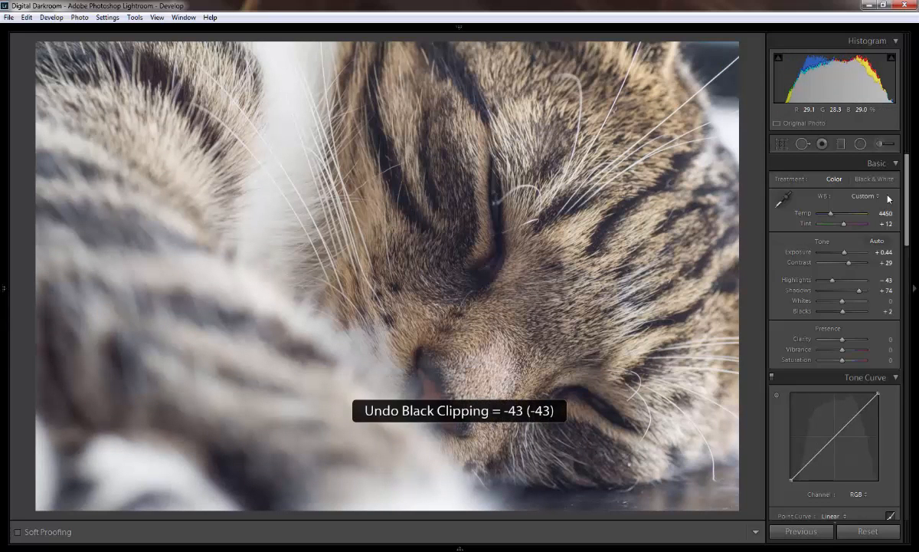
key(ctrl+z)
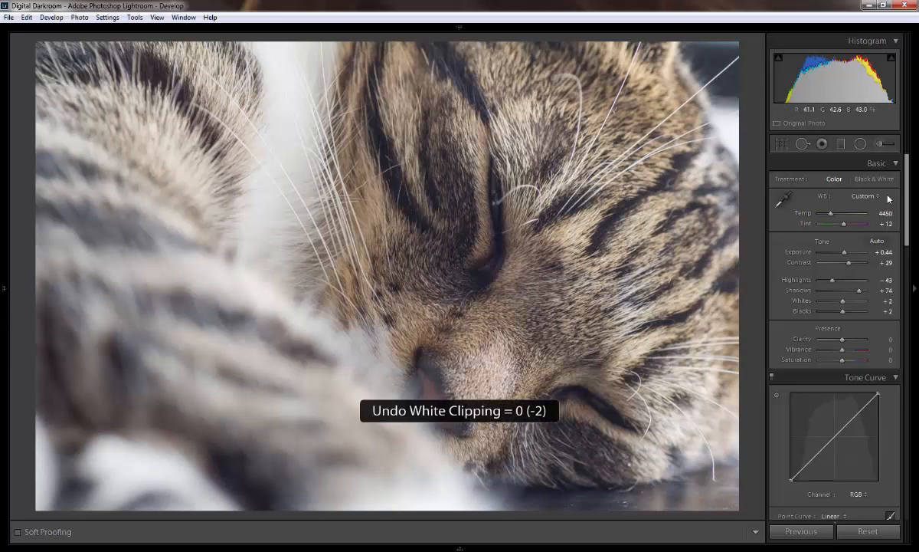
key(F7)
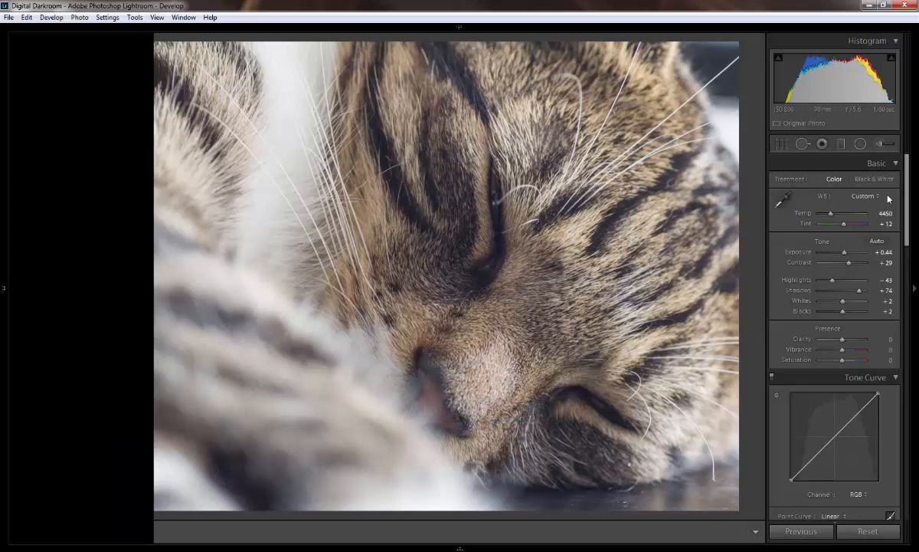
key(F7)
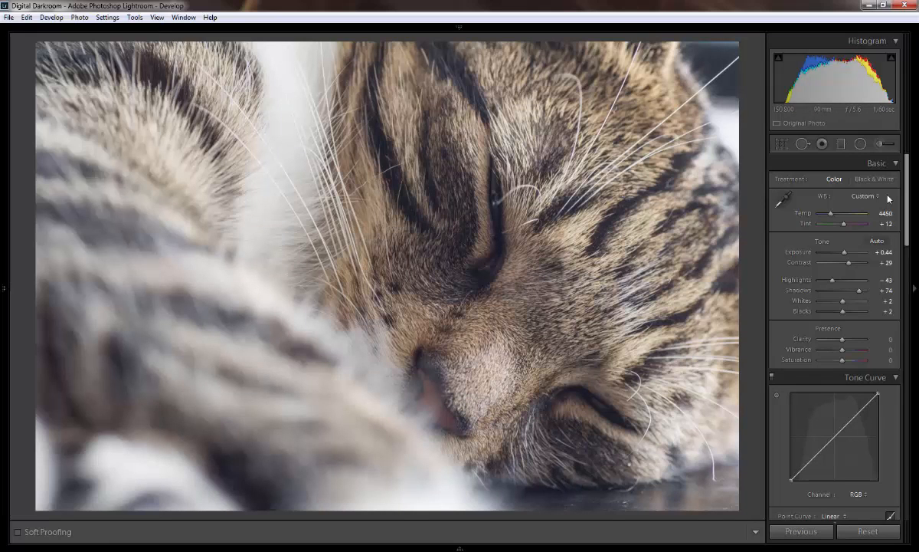
Lower Blacks to -45 while using the clipping preview to watch for the first clipped shadow areas
key(alt)
key(minus)
key(minus)
key(minus)
key(minus)
key(minus)
key(minus)
key(minus)
key(minus)
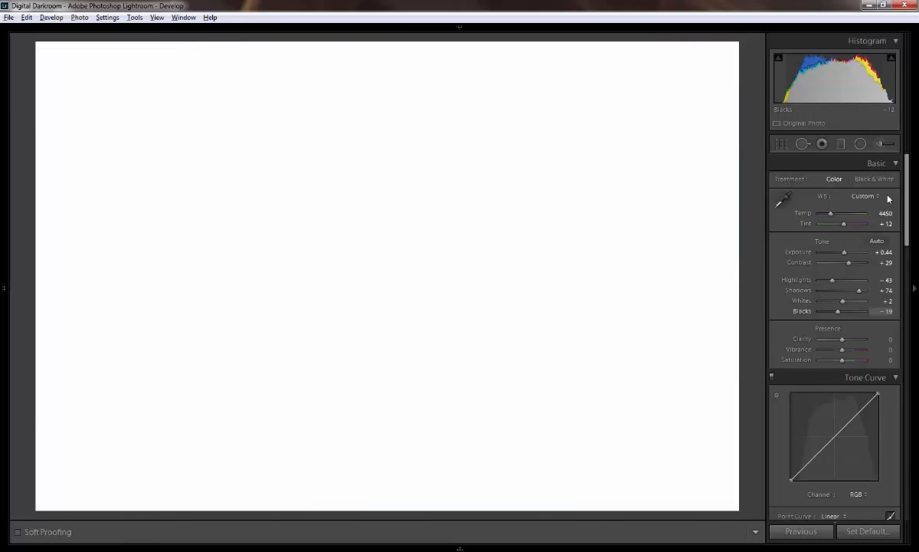
key(minus)
key(minus)
key(minus)
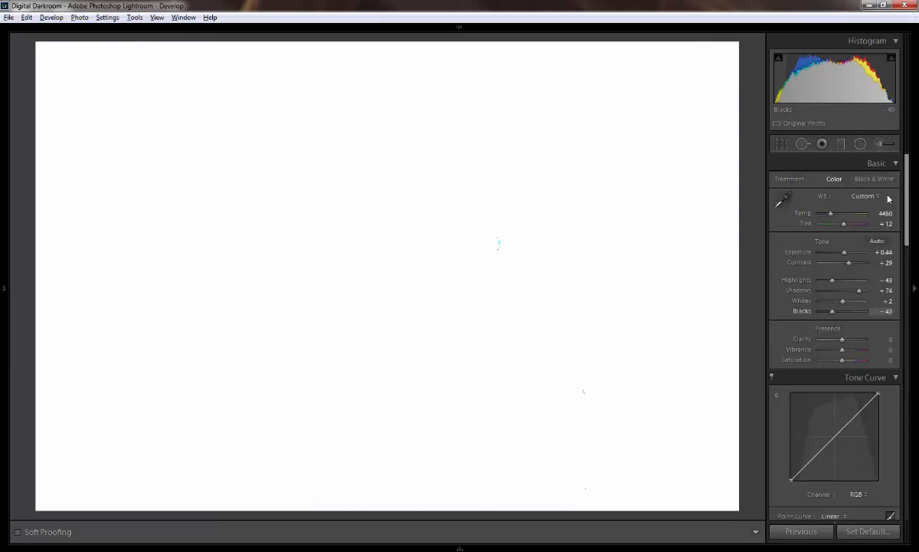
key(plus)
key(plus)
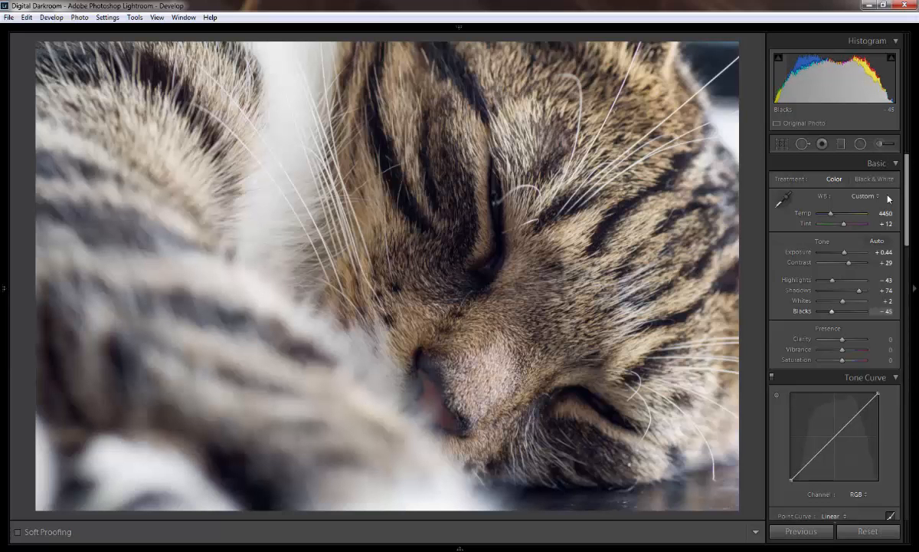
Show the edit history, compare the photo with and without the Blacks change by undoing and redoing it, and hide the history again
key(F7)
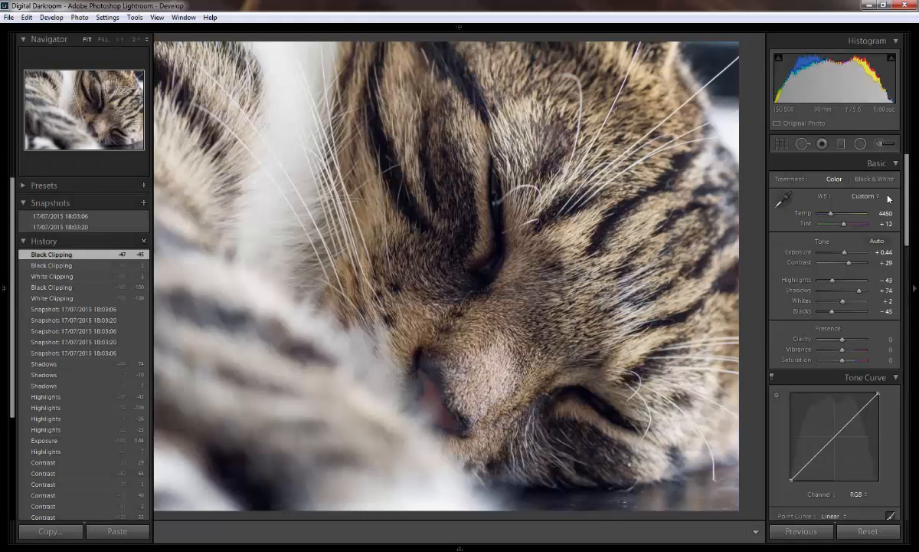
key(ctrl+z)
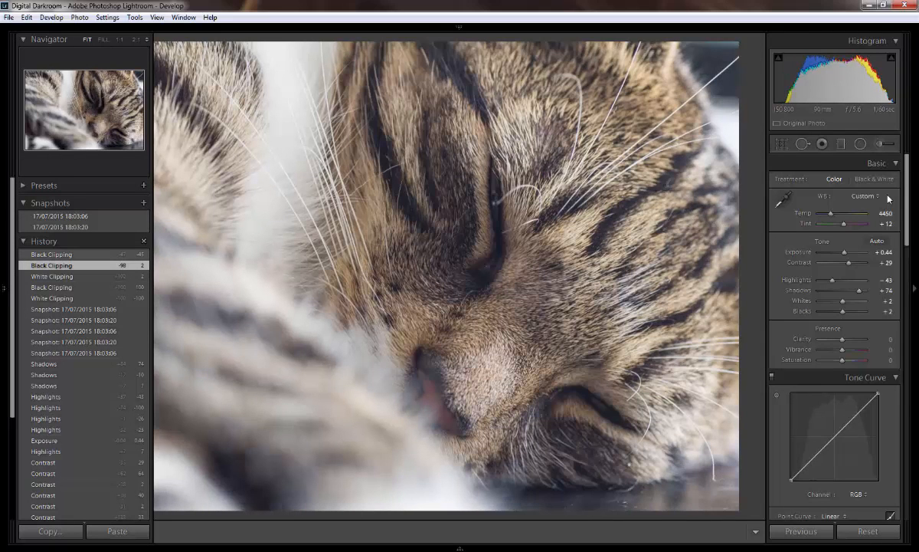
key(ctrl+y)
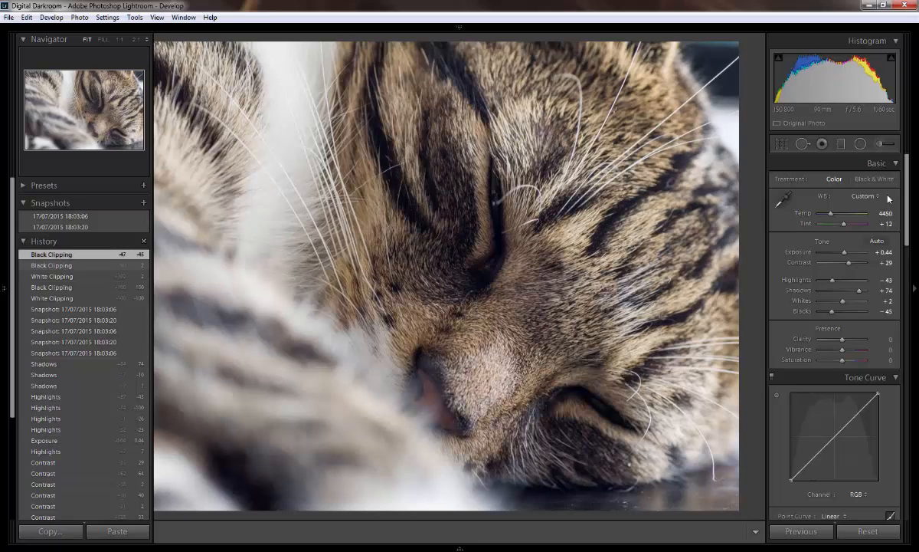
key(ctrl+z)
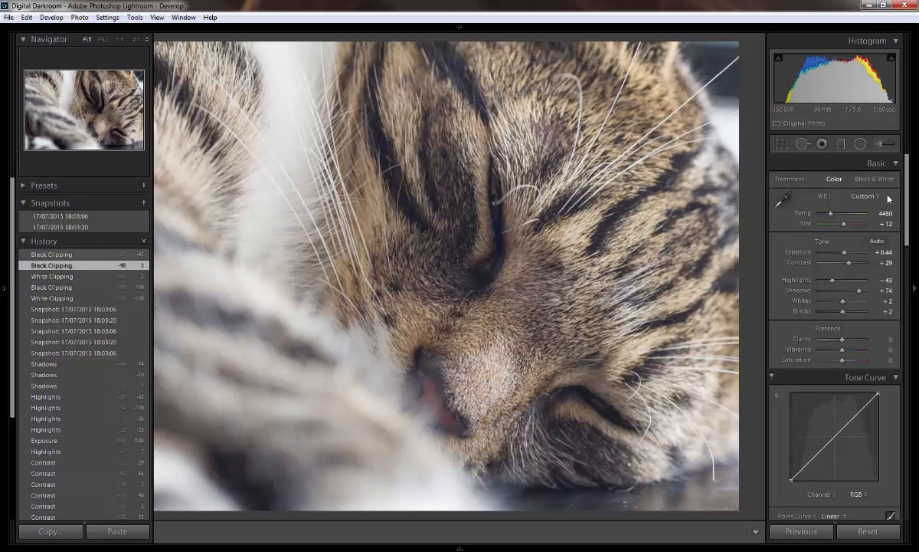
key(ctrl+y)
key(F7)
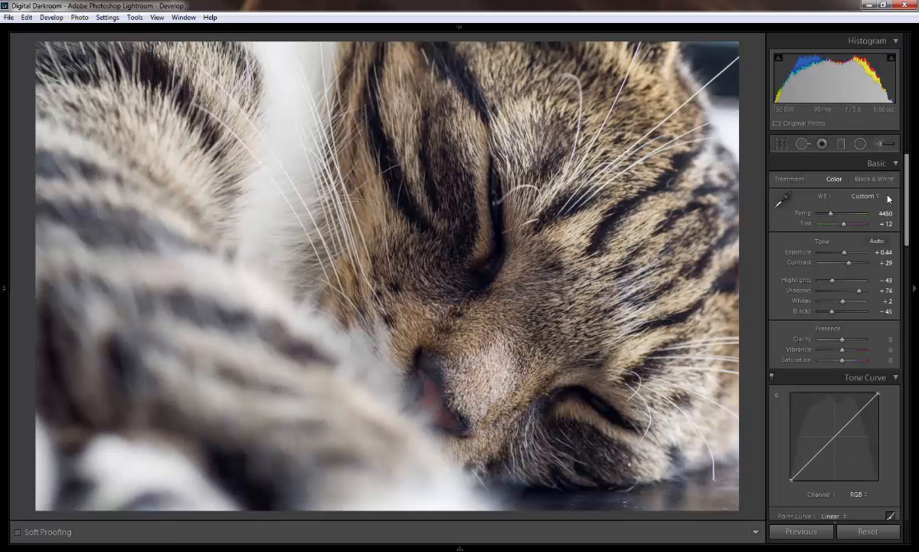
Make Whites the active adjustment and raise it to +31 while previewing highlight clipping
key(comma)
key(comma)
key(period)
key(alt)
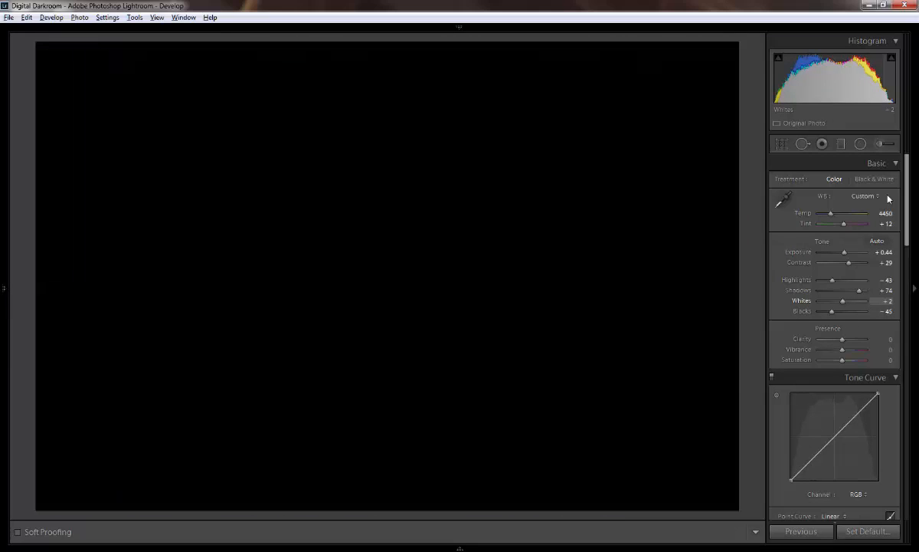
key(alt)
key(alt+equal)
key(alt+equal)
key(alt+equal)
key(alt+equal)
key(alt+equal)
key(alt+equal)
key(alt+equal)
key(alt+equal)
key(alt+equal)
key(alt+equal)
key(alt+equal)
key(alt+equal)
key(alt+equal)
key(alt+equal)
key(alt+equal)
key(alt+equal)
key(alt+equal)
key(alt+equal)
key(alt+equal)
key(alt+equal)
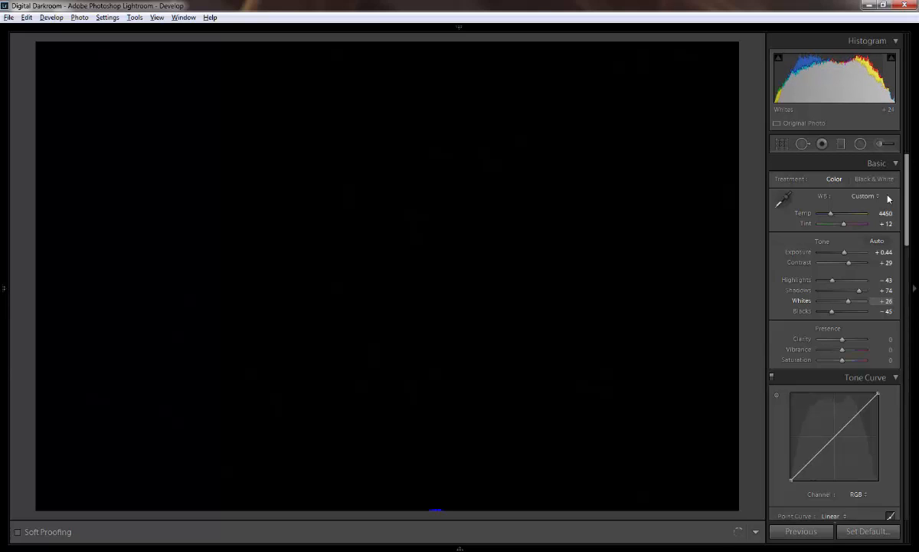
key(alt+equal)
key(alt+equal)
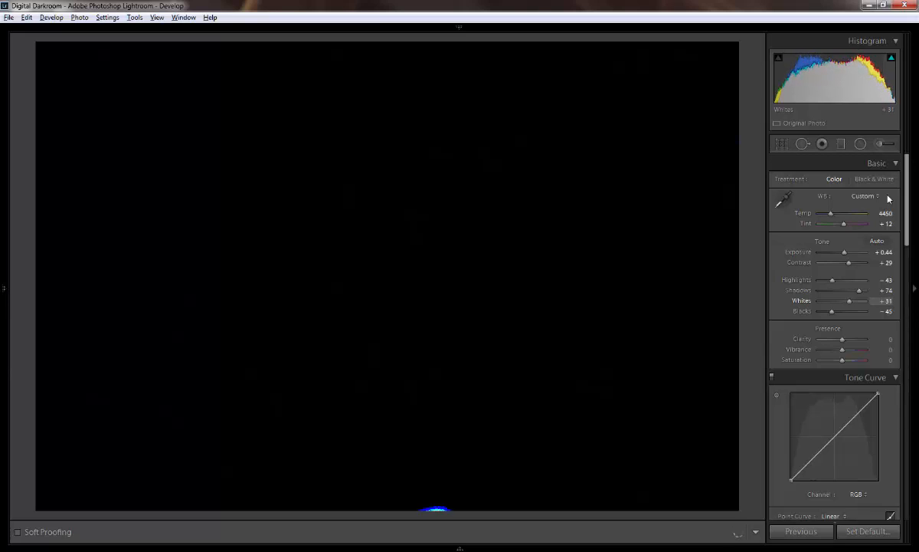
Fine-tune Whites down and up around the clipping threshold, settling on +26
key(alt+minus)
key(alt+minus)
key(alt+minus)
key(alt+minus)
key(alt+minus)
key(alt+minus)
key(alt+minus)
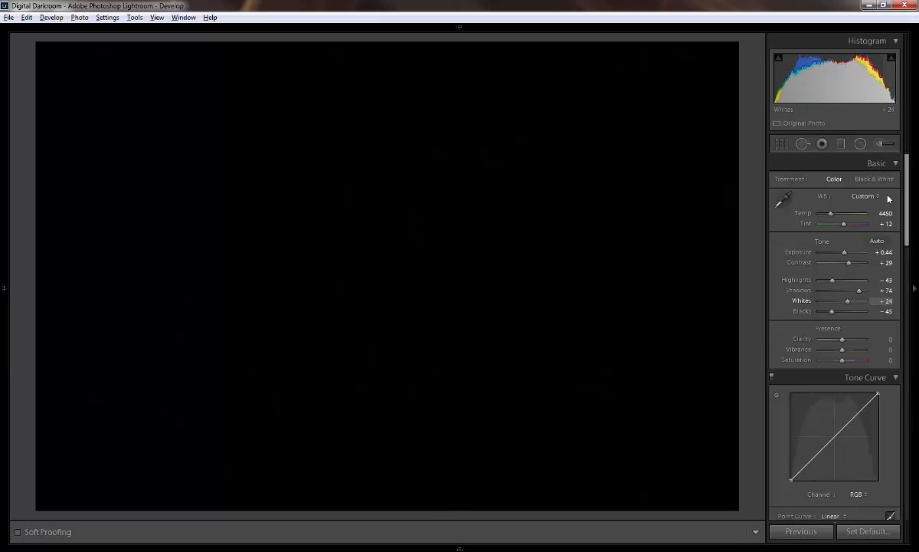
key(alt+equal)
key(alt+equal)
key(alt+equal)
key(alt+equal)
key(alt+equal)
key(alt+minus)
key(alt+minus)
key(alt+minus)
key(alt+minus)
key(alt+minus)
key(alt+equal)
key(alt+equal)
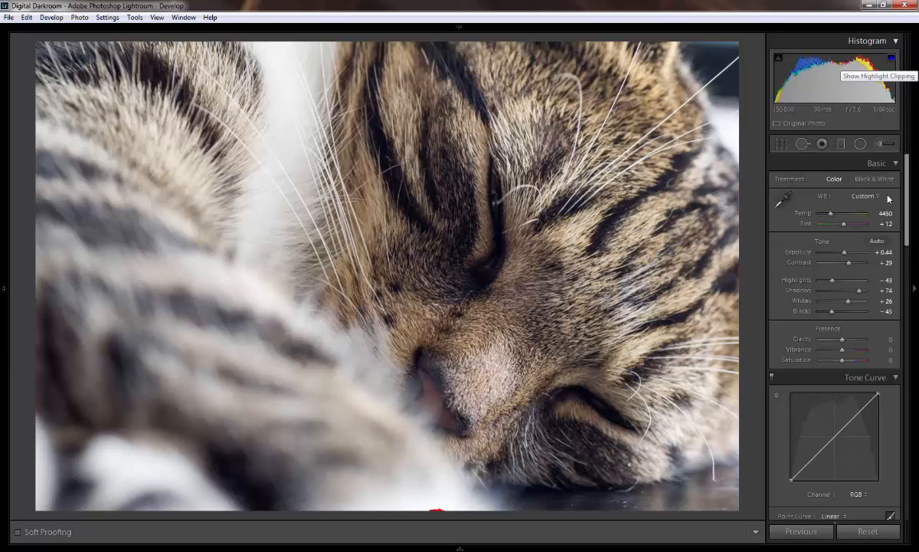
Try raising Whites to +52, check the highlight clipping and undo the last Whites change
key(Up)
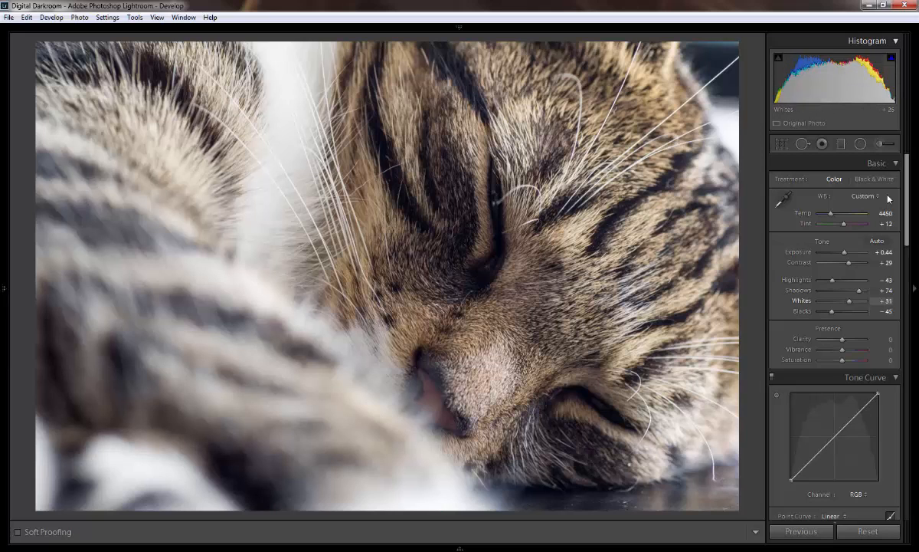
drag(849, 301, 855, 301)
mouse_move(891, 58)
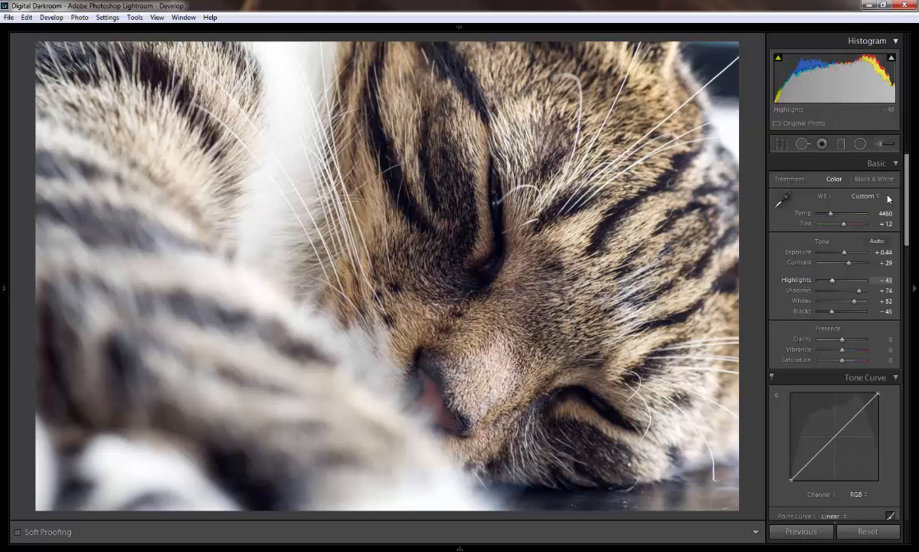
key(ctrl+z)
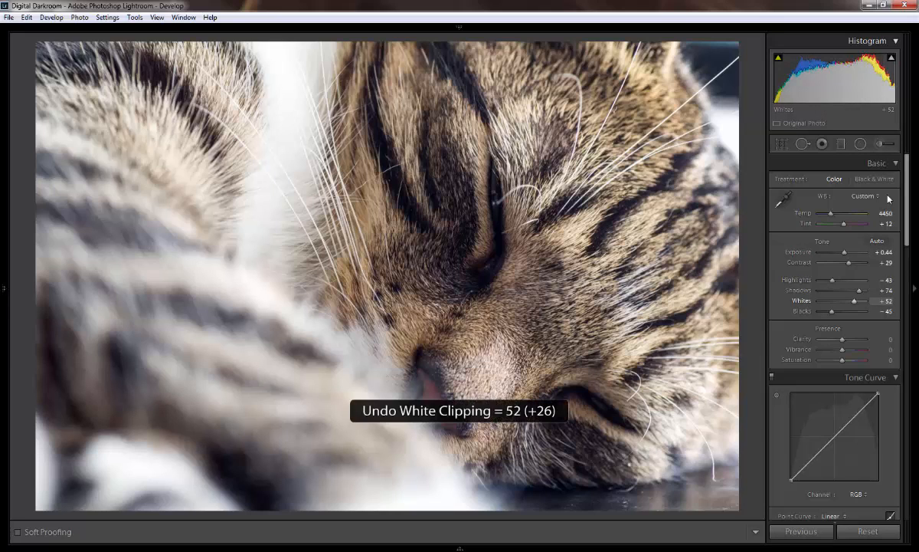
Bring the module bar back into view and set Whites to +26
key(F5)
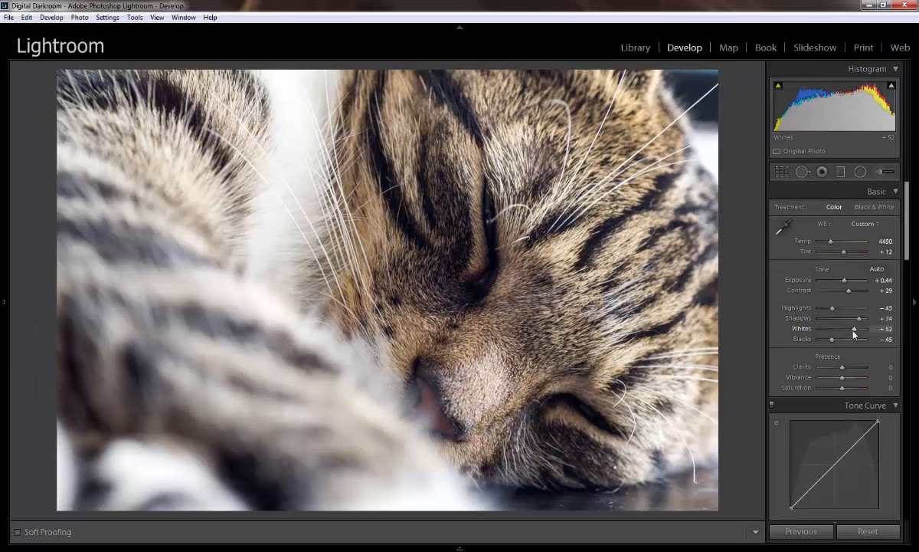
drag(855, 329, 849, 334)
drag(848, 337, 847, 336)
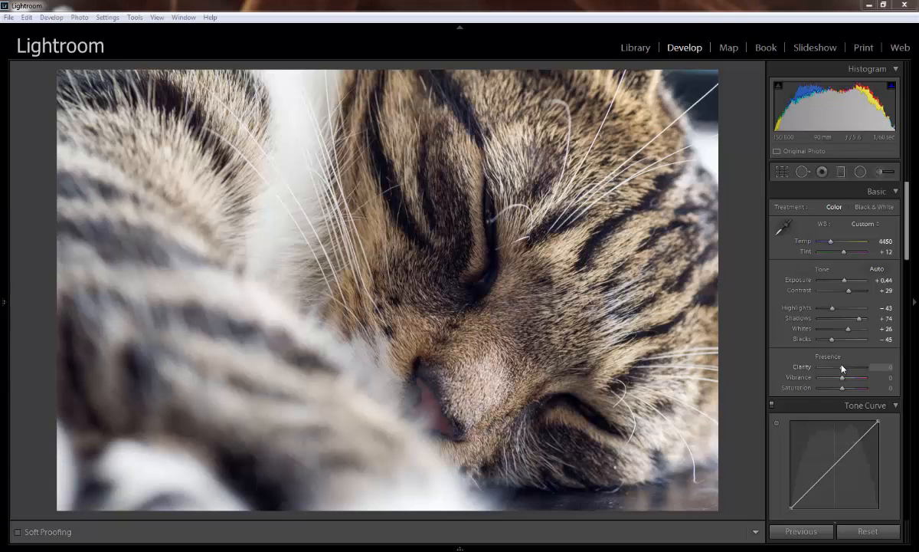
Try Clarity at +67 to judge the added midtone contrast, and return it to 0
mouse_move(843, 370)
mouse_down()
mouse_move(881, 372)
mouse_move(843, 370)
mouse_up()
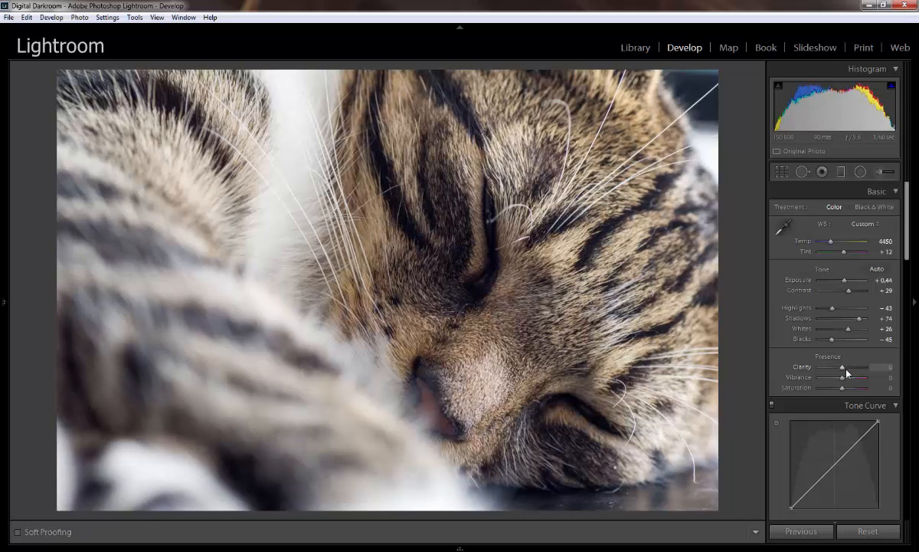
drag(842, 369, 841, 369)
drag(844, 370, 857, 369)
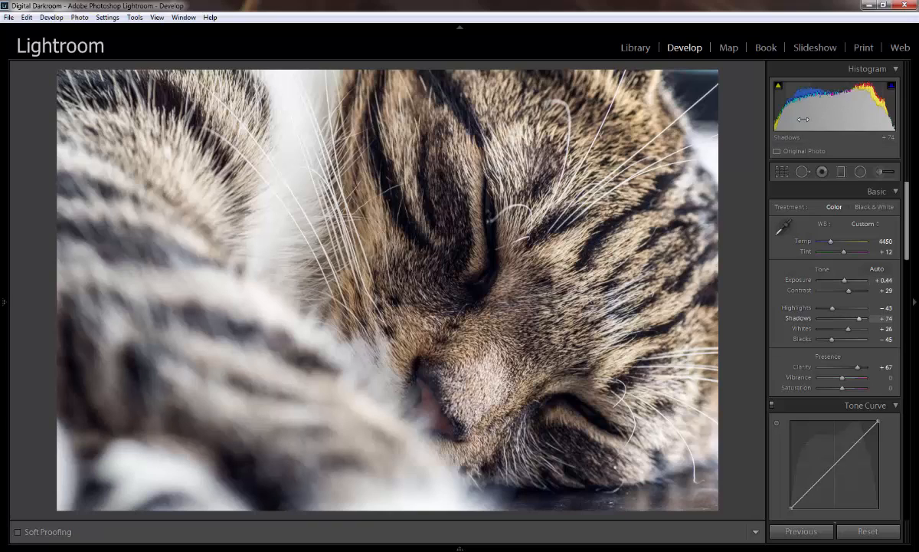
drag(857, 367, 842, 370)
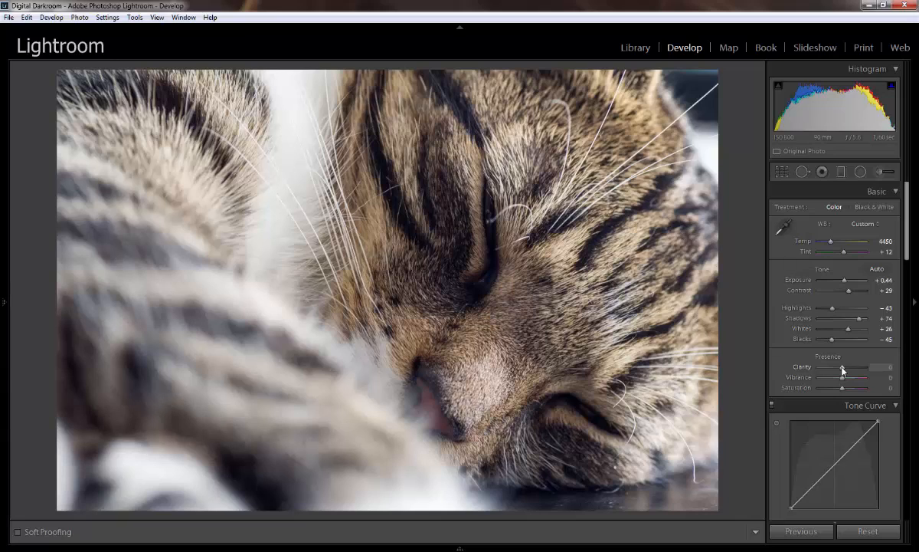
Compare the photo's softness with Clarity at -100 and at 0, leaving Clarity at -100
drag(842, 369, 813, 372)
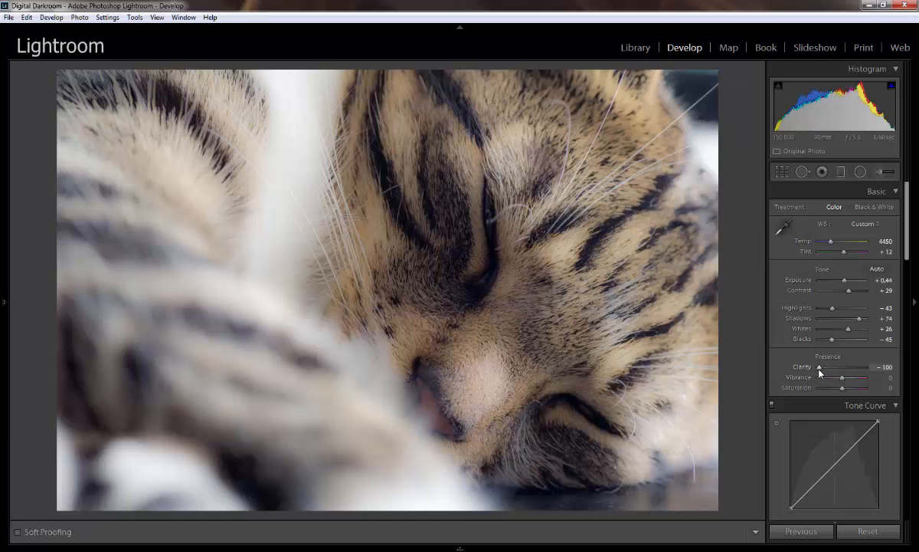
drag(821, 370, 843, 374)
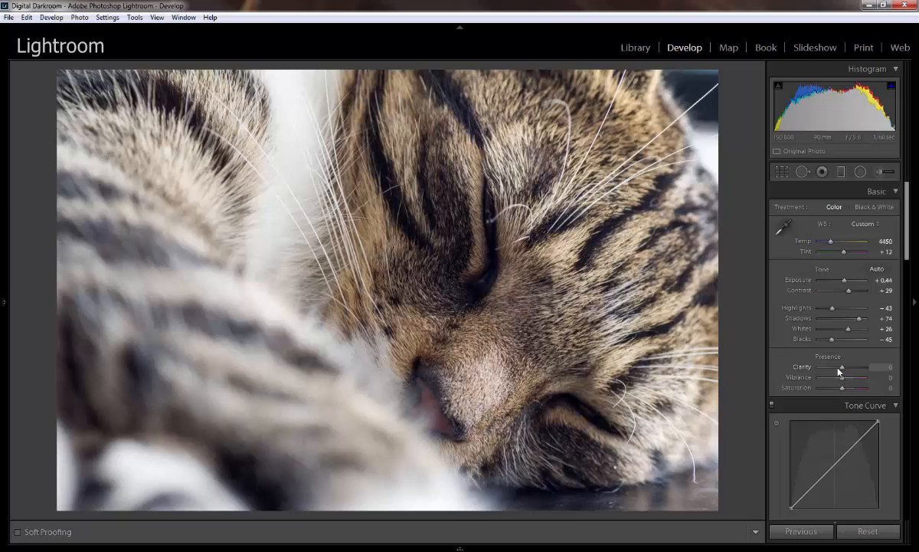
drag(842, 372, 815, 377)
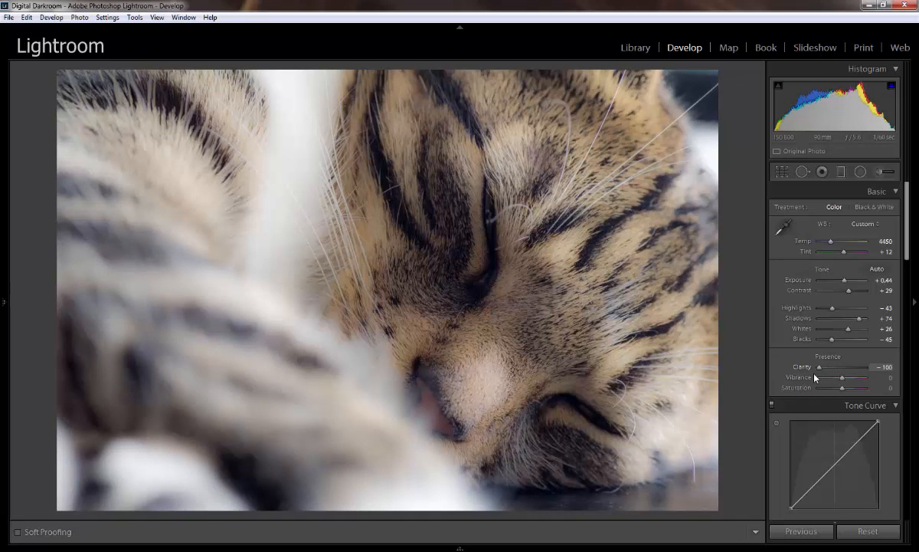
Set Clarity to +2, then try Vibrance at +5 and return it to 0
drag(818, 368, 842, 371)
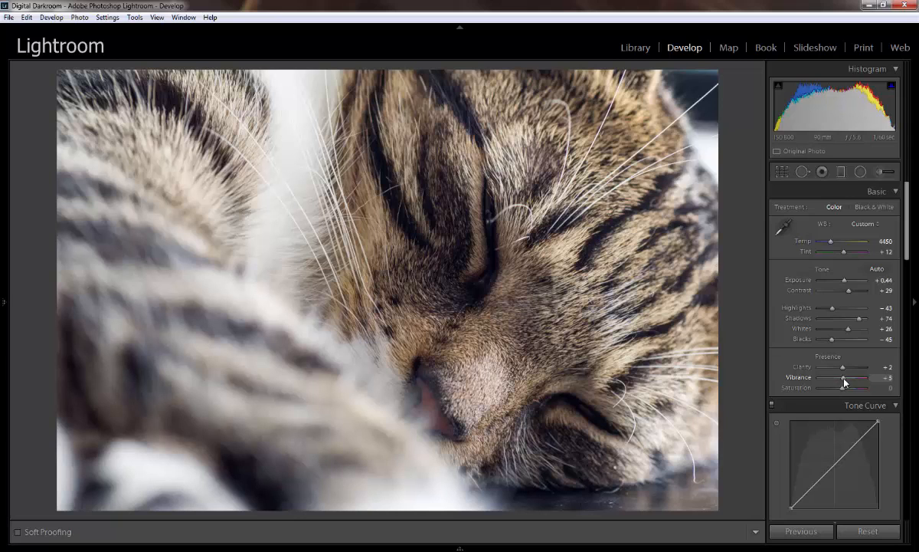
mouse_move(843, 381)
mouse_down()
mouse_move(875, 375)
mouse_move(844, 383)
mouse_up()
click(882, 378)
text(0)
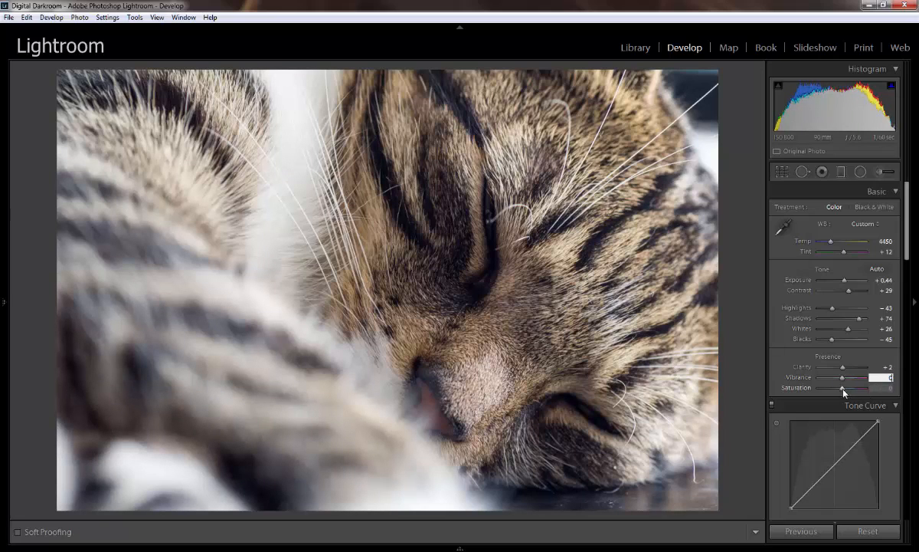
Compare Vibrance and Saturation at opposing settings, including Vibrance +100 with Saturation -60 and Vibrance -52 with Saturation +100
mouse_move(846, 389)
mouse_down()
mouse_move(881, 391)
mouse_move(844, 391)
mouse_up()
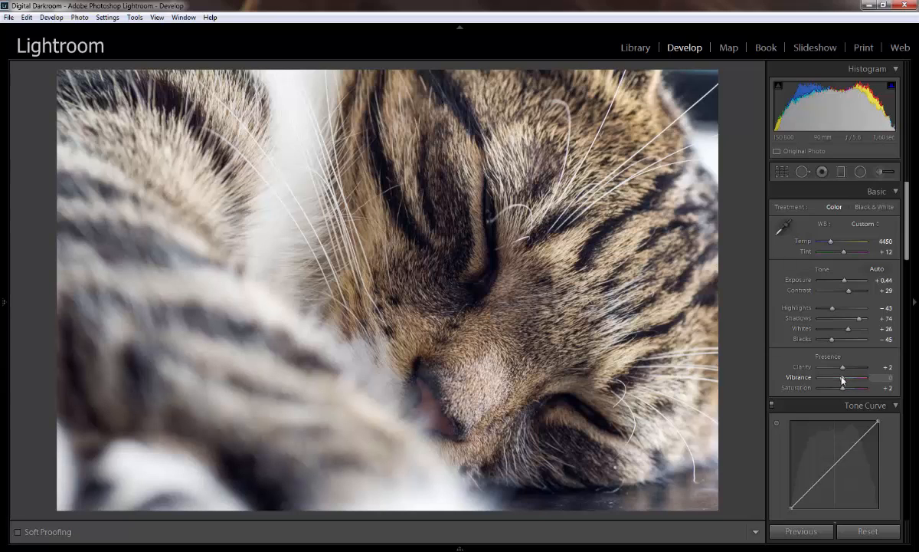
drag(843, 381, 830, 396)
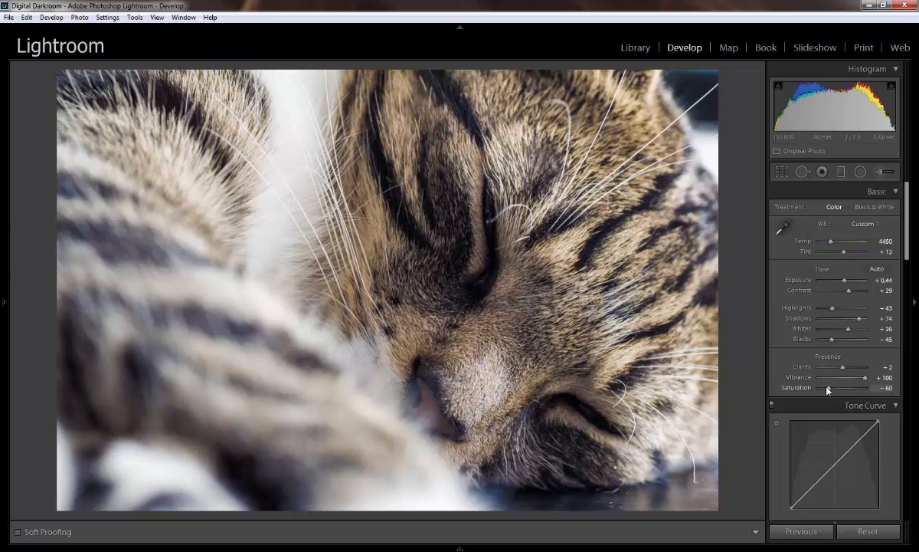
mouse_move(829, 389)
mouse_down()
mouse_move(870, 393)
mouse_move(858, 380)
mouse_move(830, 387)
mouse_up()
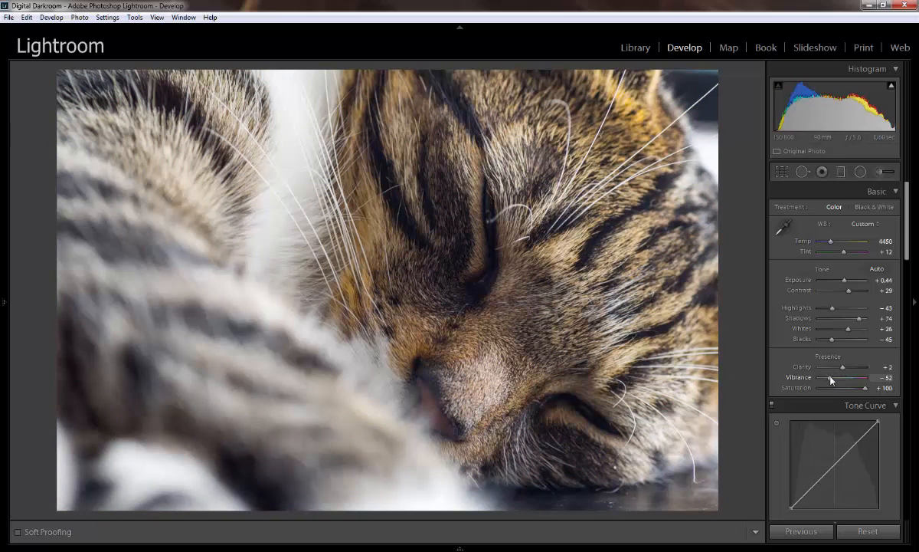
drag(831, 380, 827, 384)
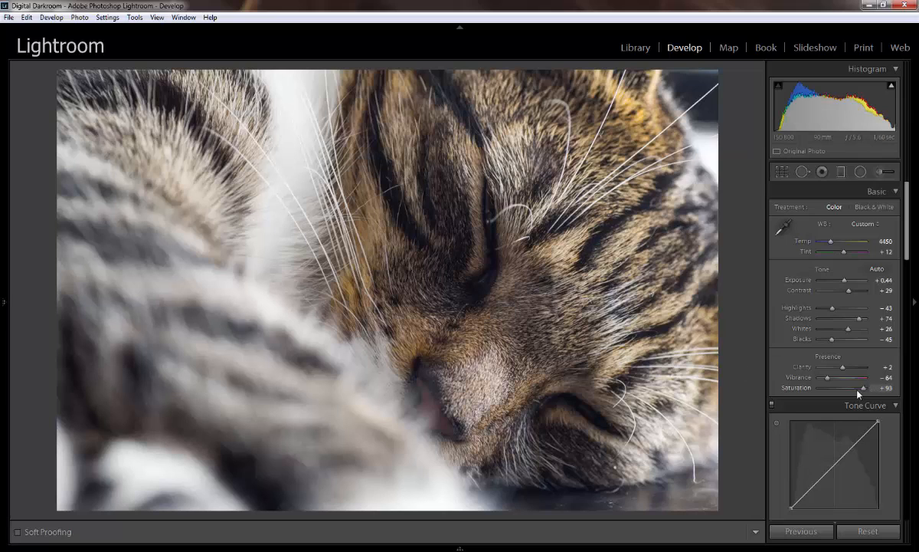
drag(858, 393, 853, 391)
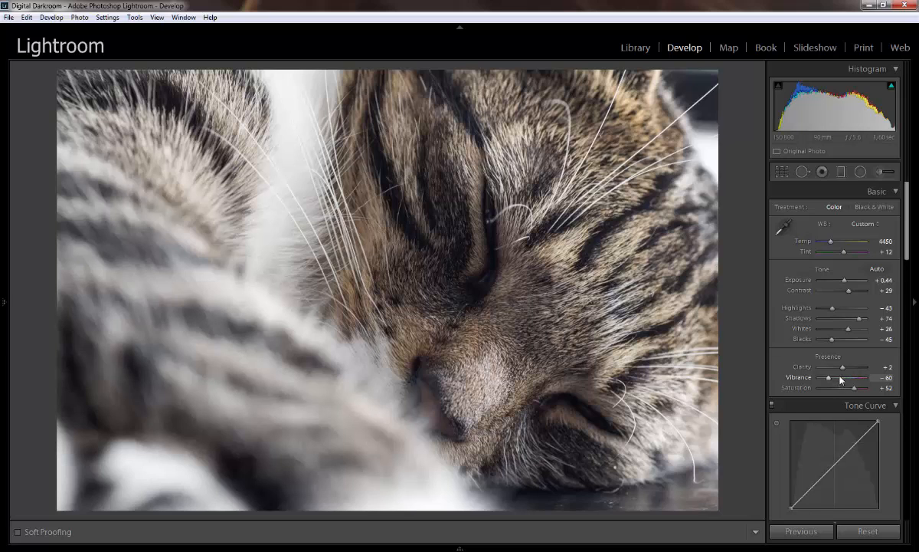
mouse_move(854, 388)
mouse_down()
mouse_move(839, 391)
mouse_move(839, 380)
mouse_up()
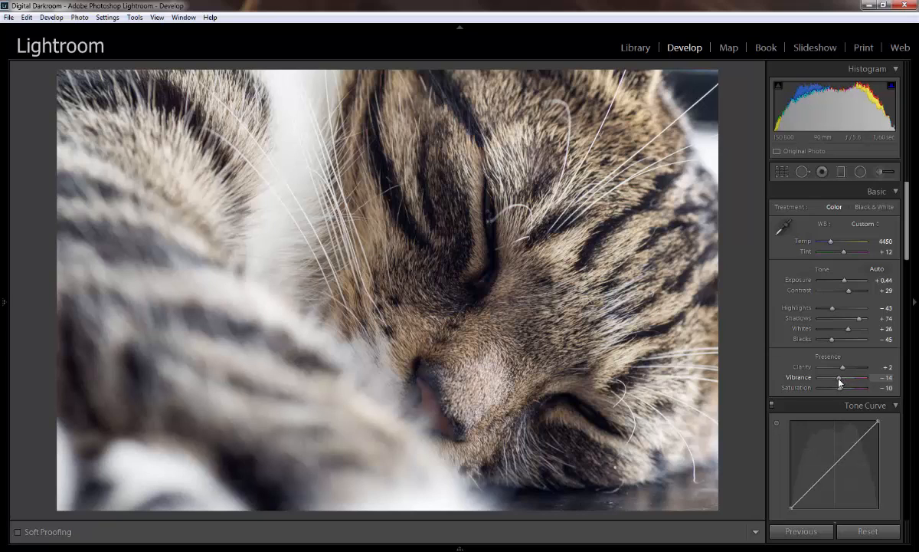
Reset Vibrance and Saturation to 0, and rebalance the colour with Vibrance at +50 and Saturation at -31
click(889, 379)
text(0)
click(887, 388)
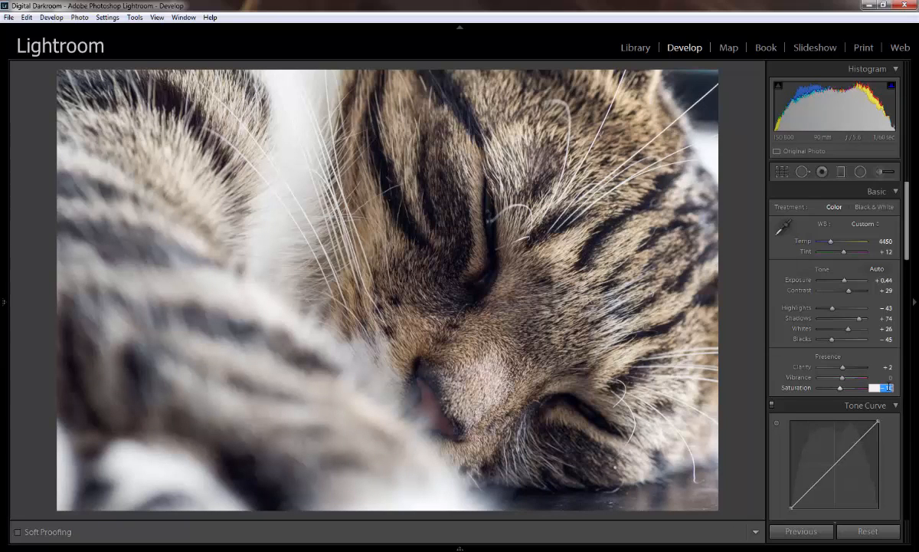
text(0)
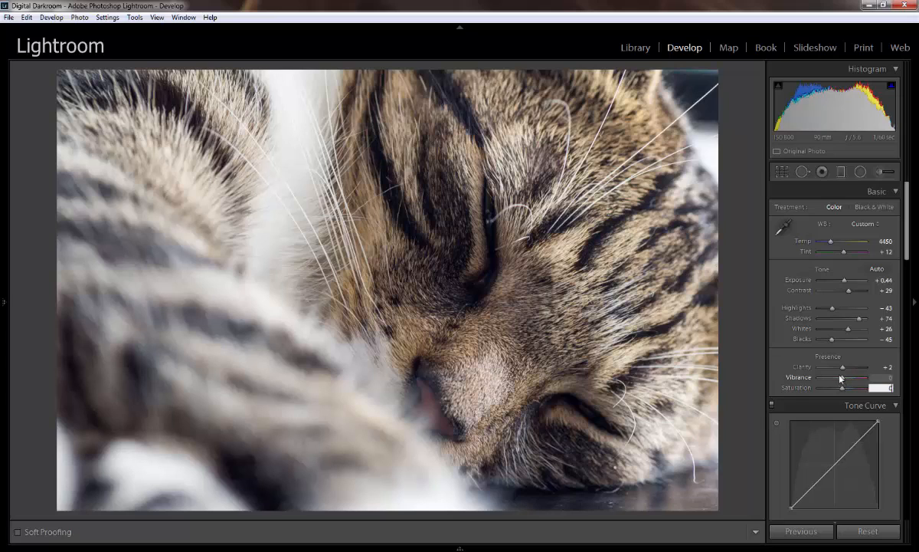
drag(843, 379, 855, 378)
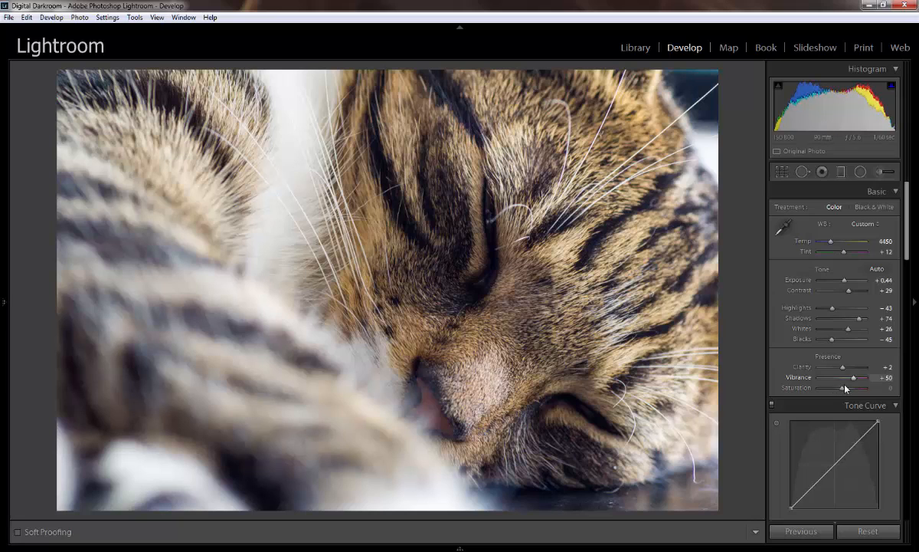
drag(843, 389, 837, 391)
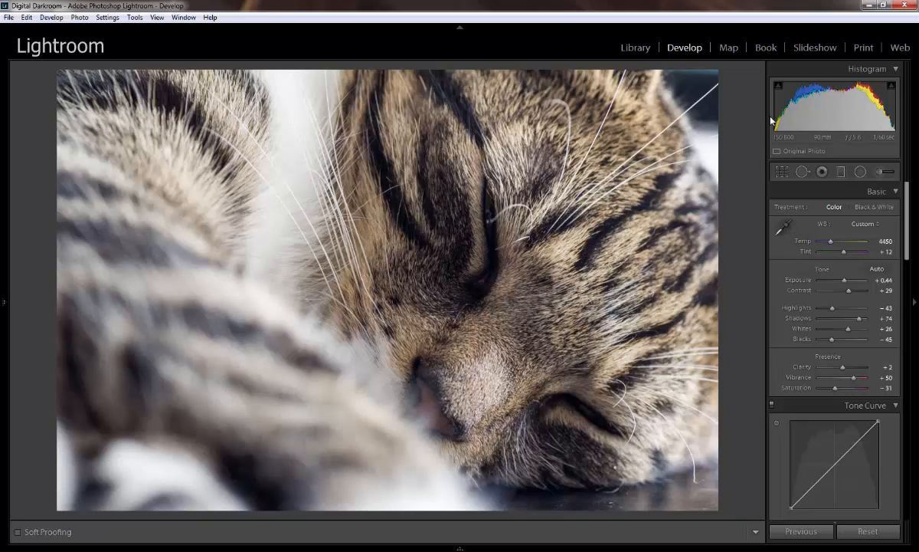
Filter the filmstrip to red-labelled photos and open the other cat photo
mouse_move(462, 548)
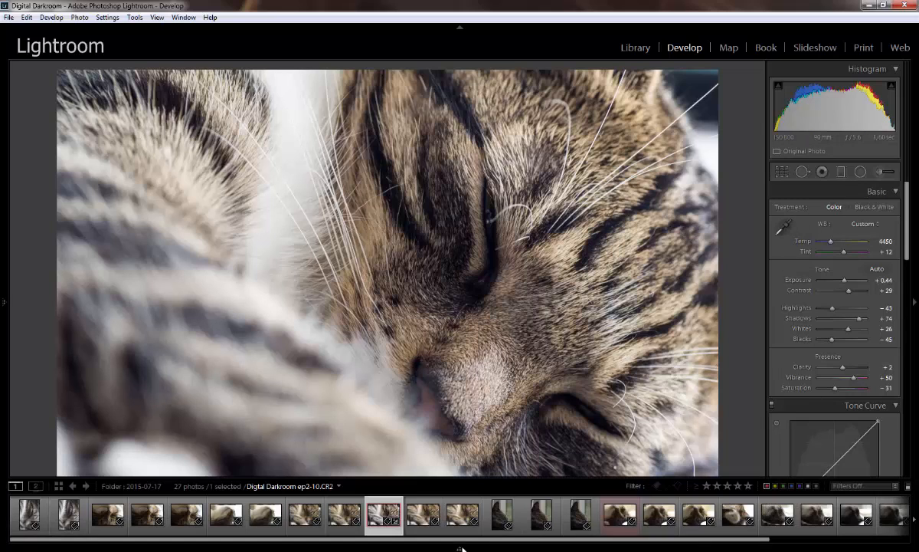
click(766, 486)
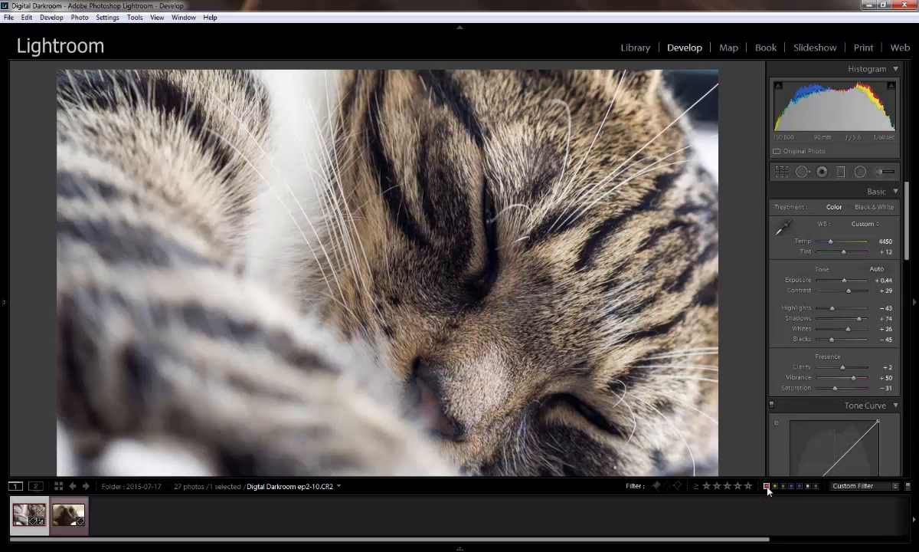
click(61, 522)
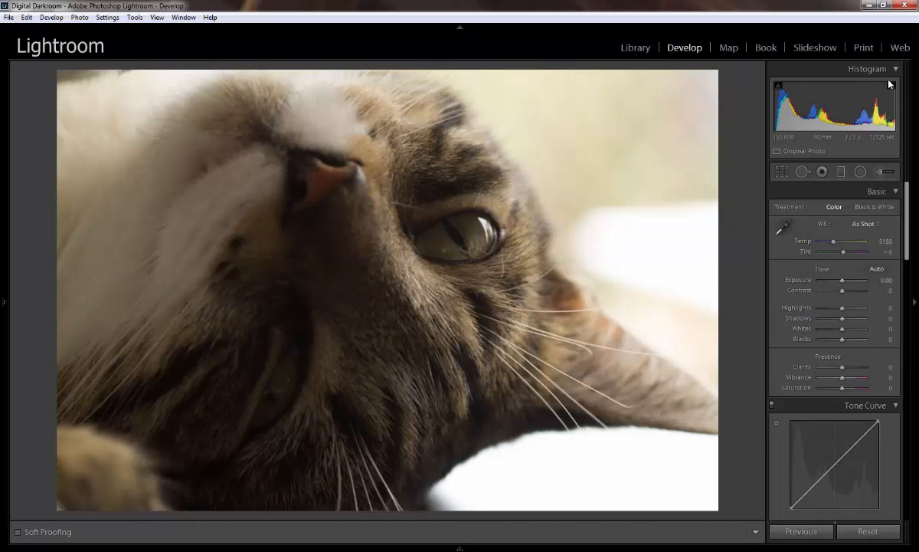
Set Whites to +5 while checking the highlight clipping, and rotate the photo left (CCW)
mouse_move(892, 88)
mouse_move(842, 329)
mouse_down()
mouse_move(794, 336)
mouse_move(831, 328)
mouse_move(812, 329)
mouse_move(843, 332)
mouse_move(797, 338)
mouse_move(845, 330)
mouse_move(801, 339)
mouse_move(845, 338)
mouse_up()
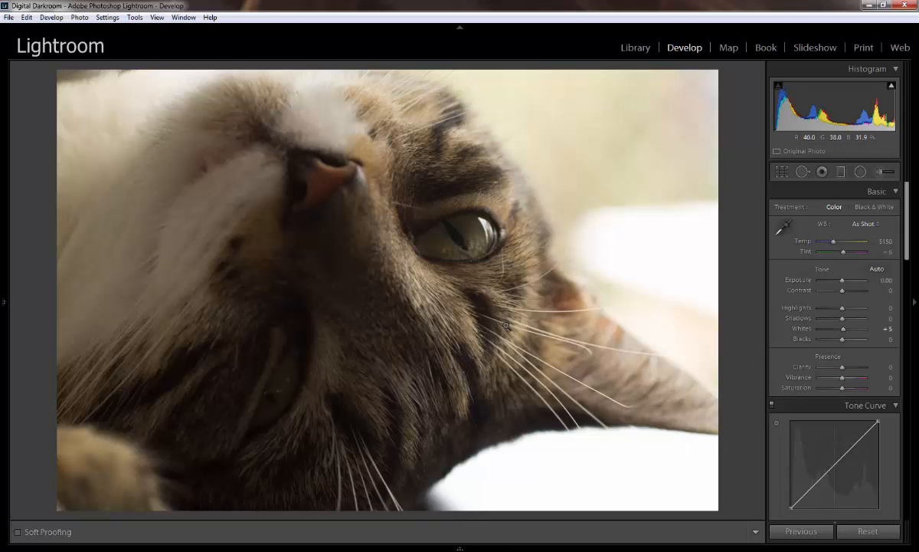
right_click(499, 285)
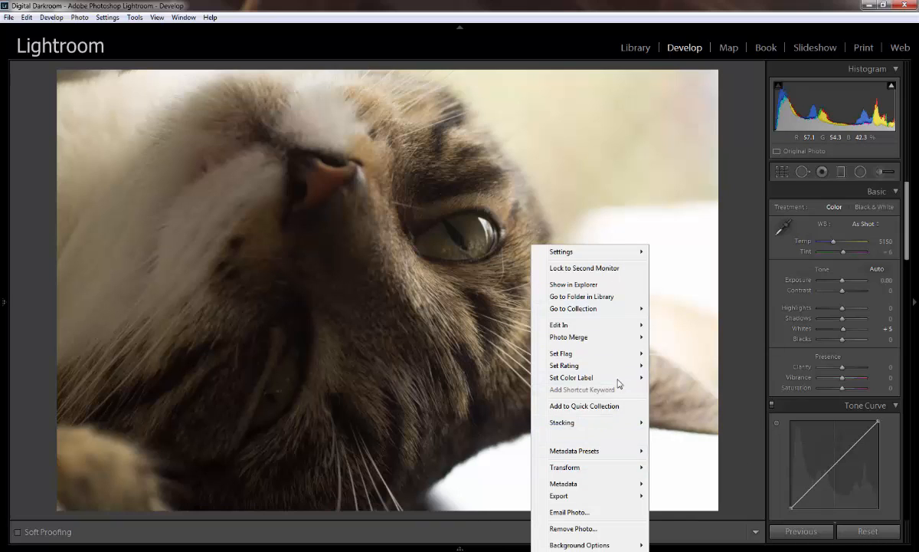
mouse_move(592, 475)
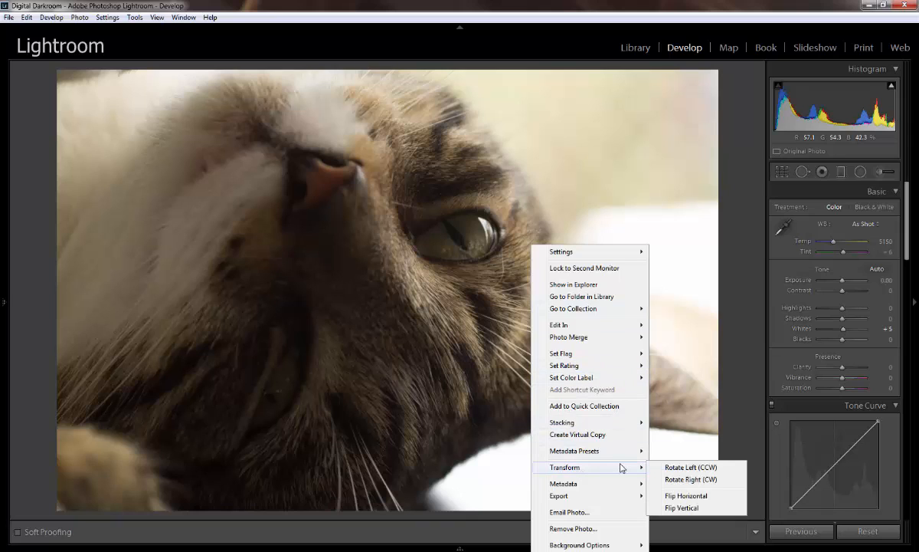
click(709, 468)
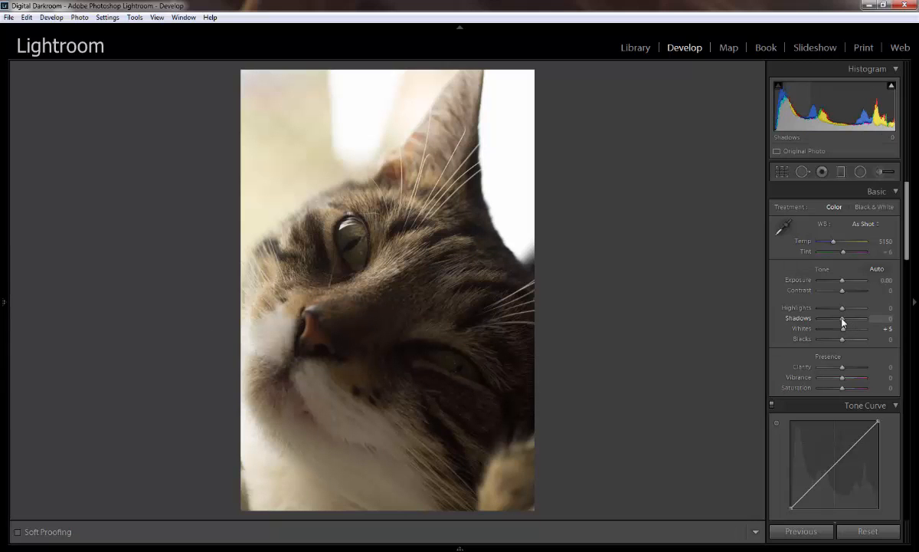
Set Shadows to +79 and save the current settings as a snapshot under the suggested date-and-time name
drag(843, 322, 859, 319)
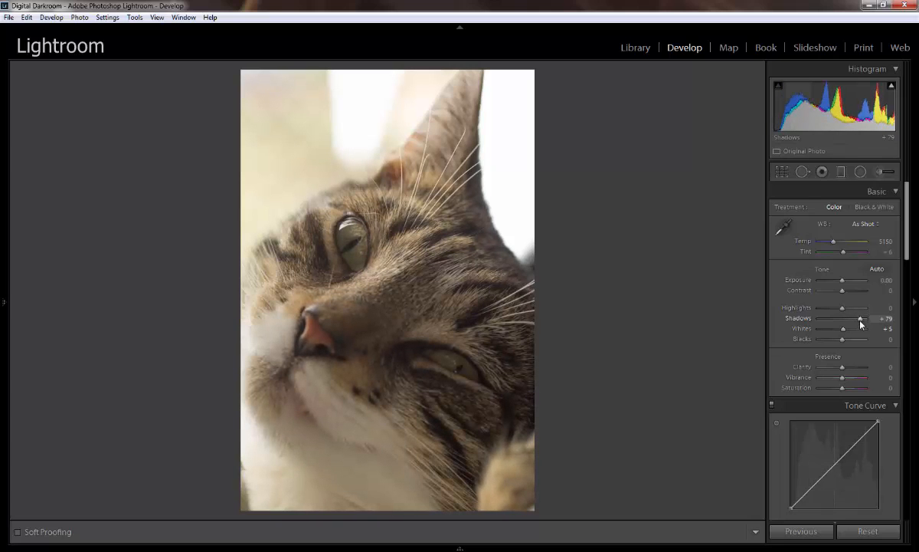
click(885, 318)
mouse_move(3, 317)
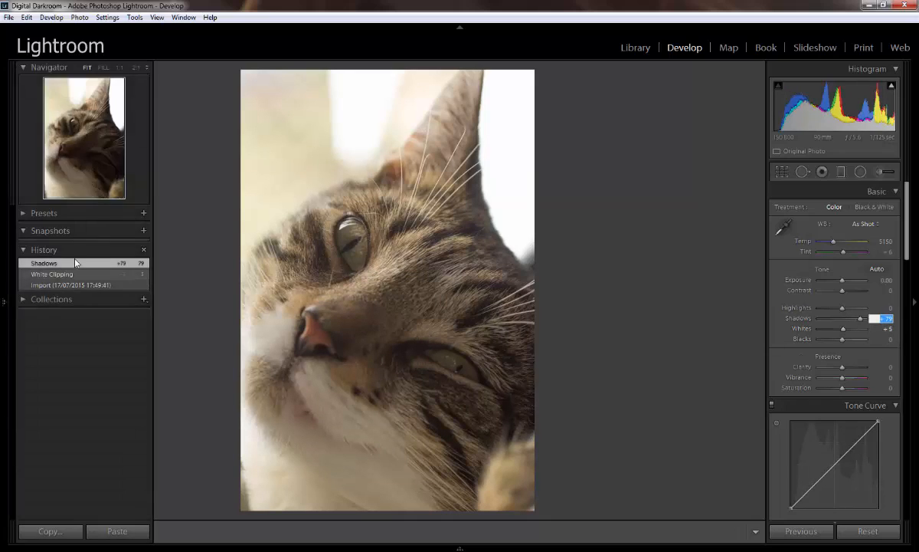
click(144, 230)
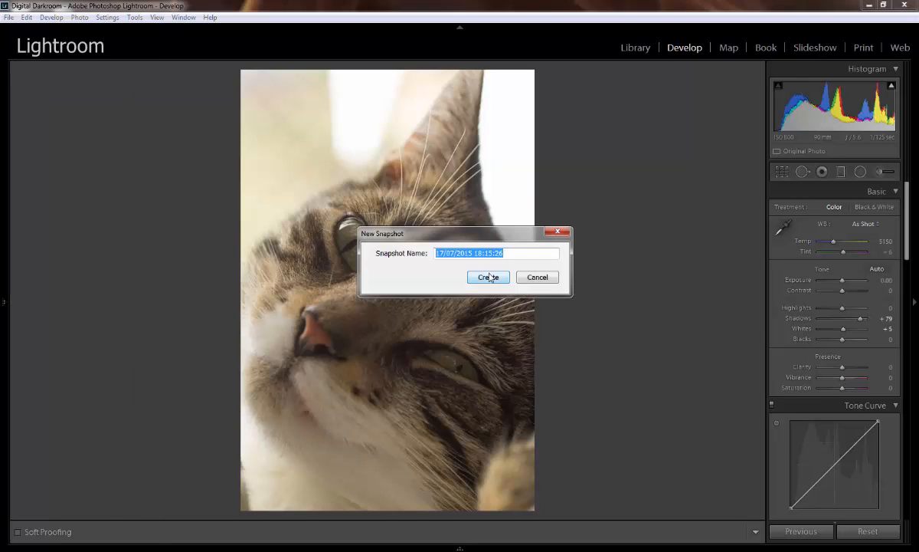
click(488, 275)
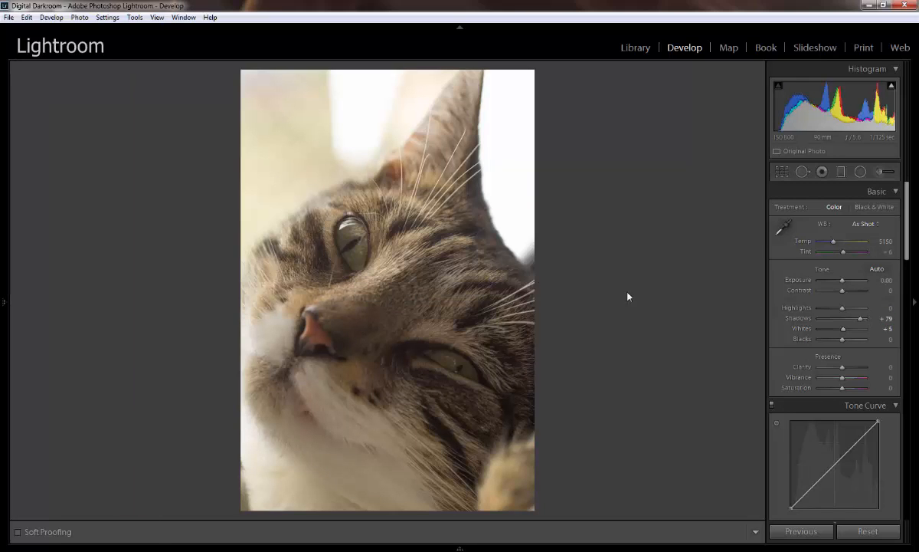
Try Exposure at +1.55 with Shadows and Whites at 0, and restore the saved snapshot
click(887, 319)
text(0)
click(890, 329)
text(0)
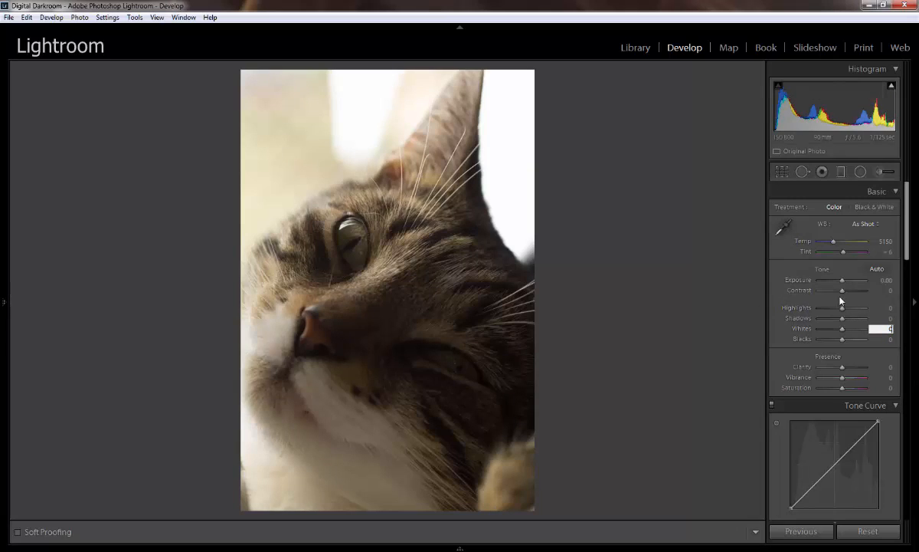
drag(842, 281, 849, 280)
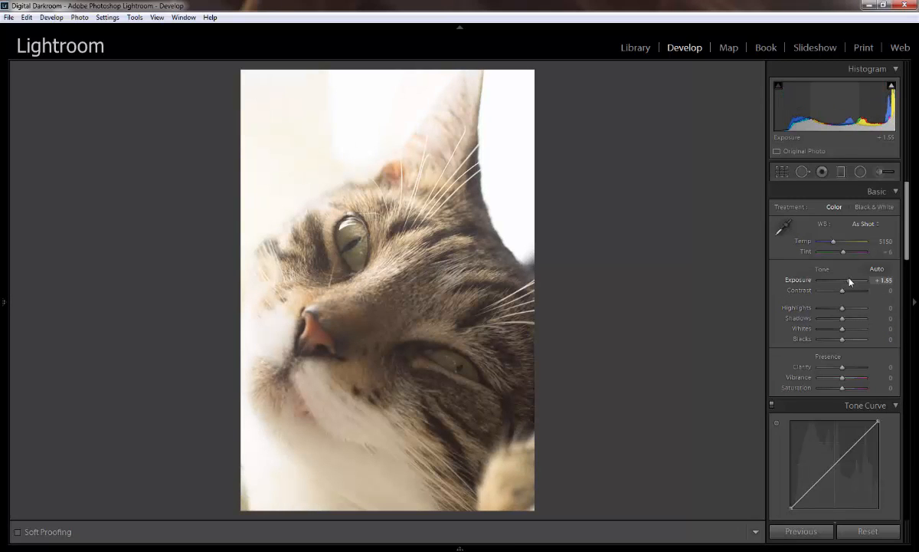
mouse_move(2, 277)
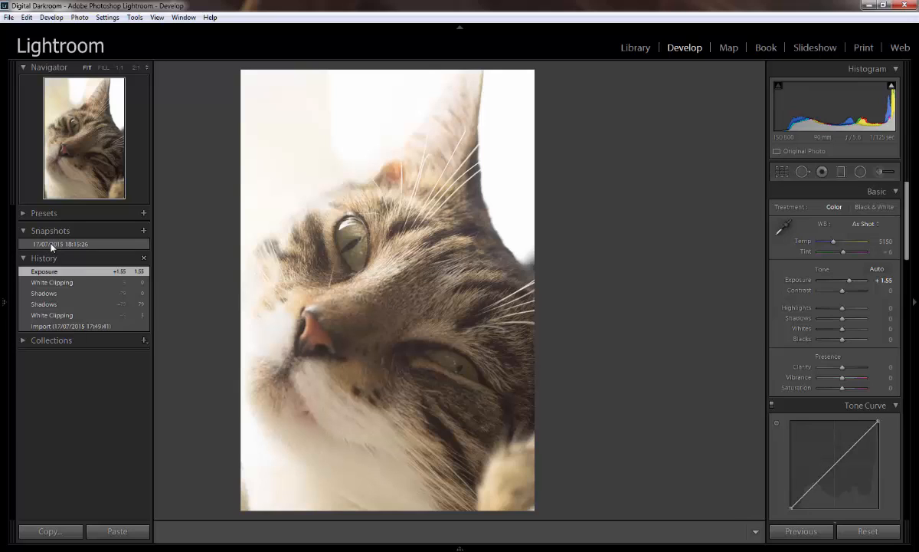
click(51, 245)
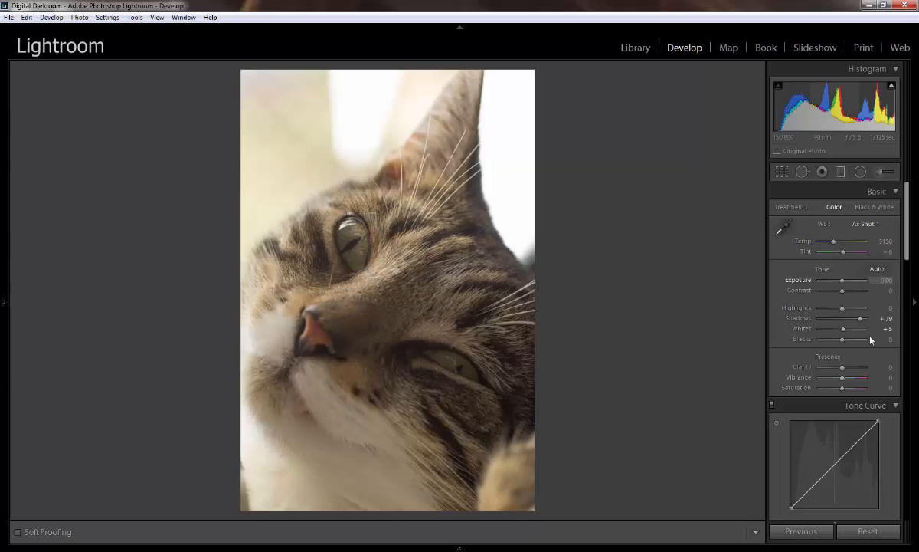
Set Highlights to -67 and Vibrance to +31, and compare the Black & White treatment with Color, leaving it in Color
drag(845, 310, 828, 315)
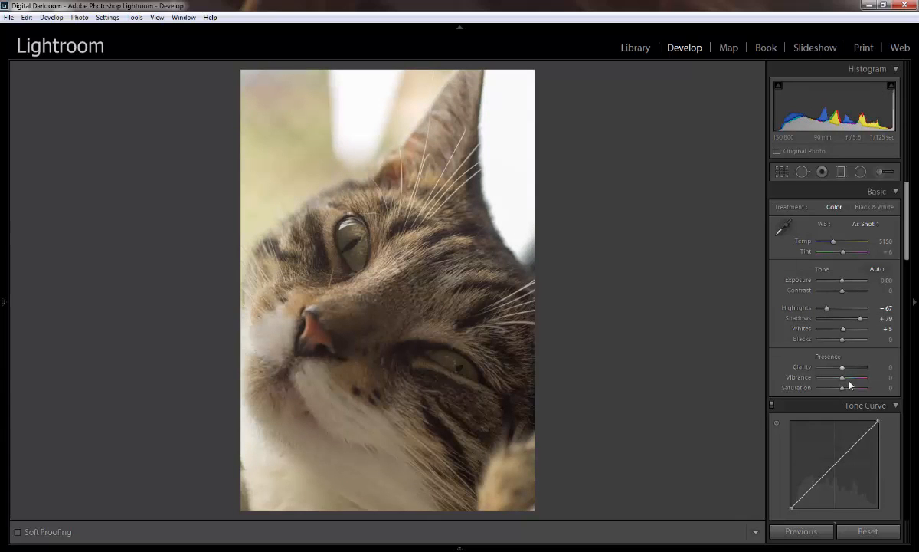
drag(842, 380, 849, 375)
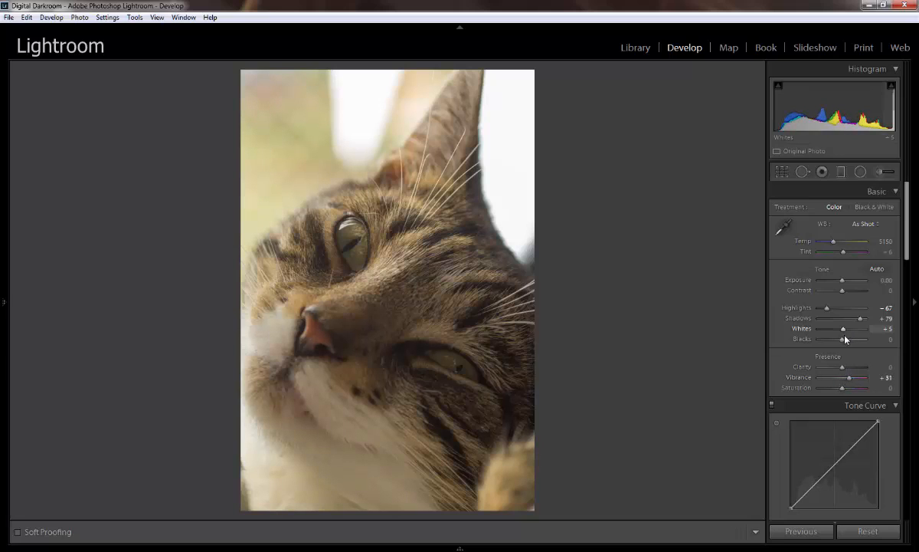
click(870, 209)
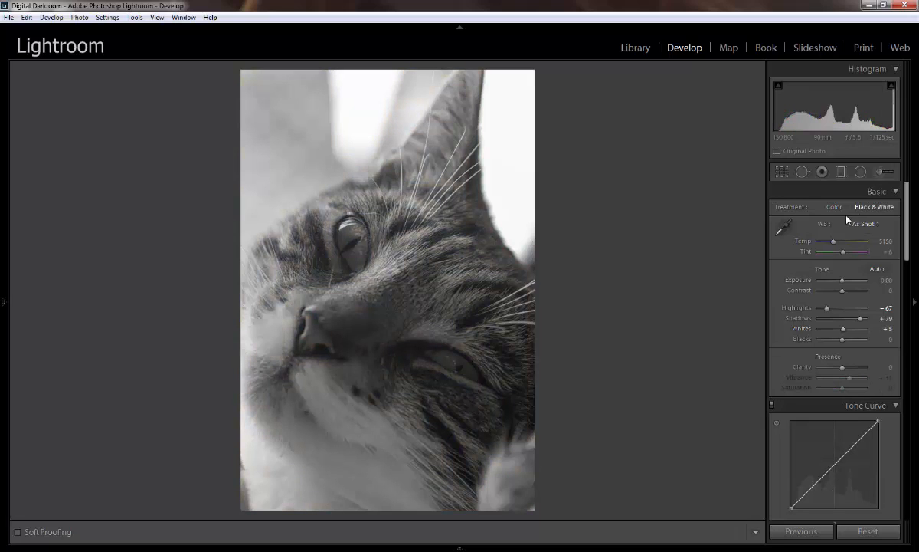
click(837, 209)
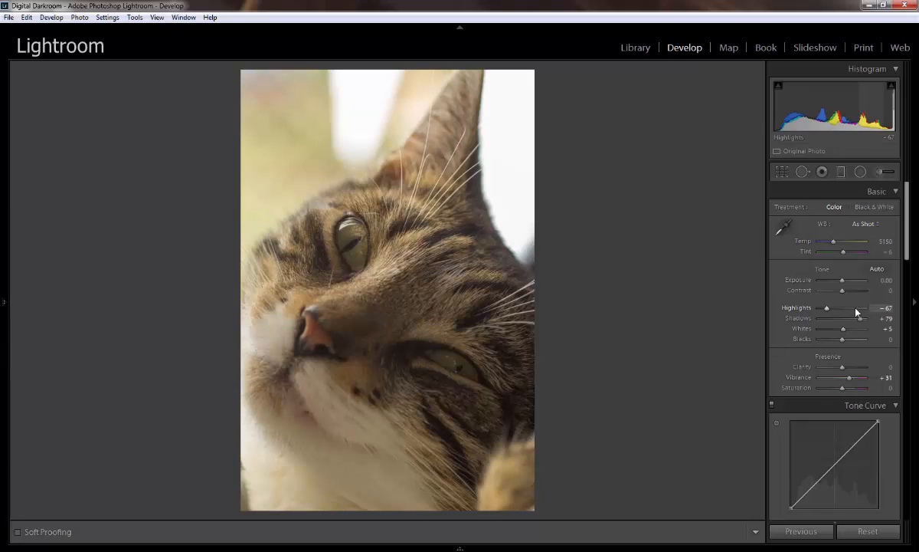
Set the white balance from the cat's white fur, refine it to Temp 4500 with the as-shot Tint, and raise Contrast to +17
click(782, 226)
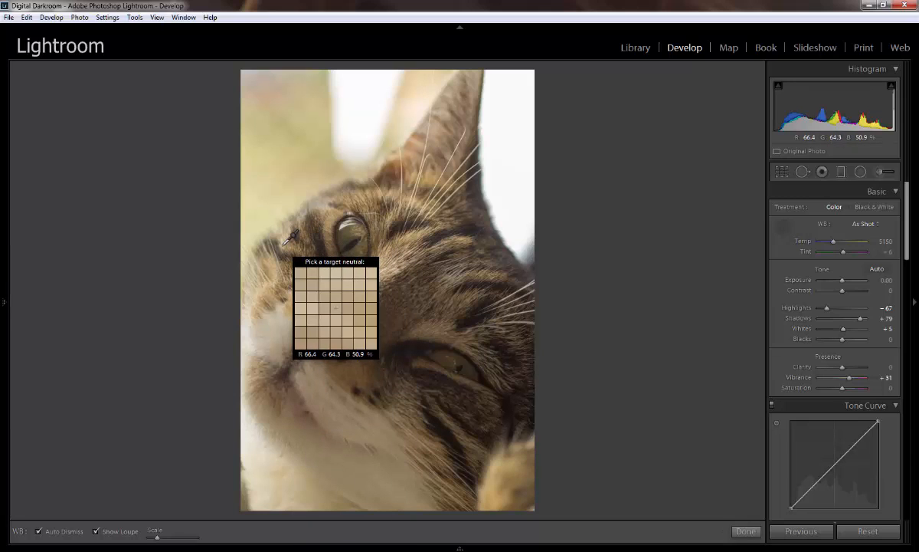
click(267, 420)
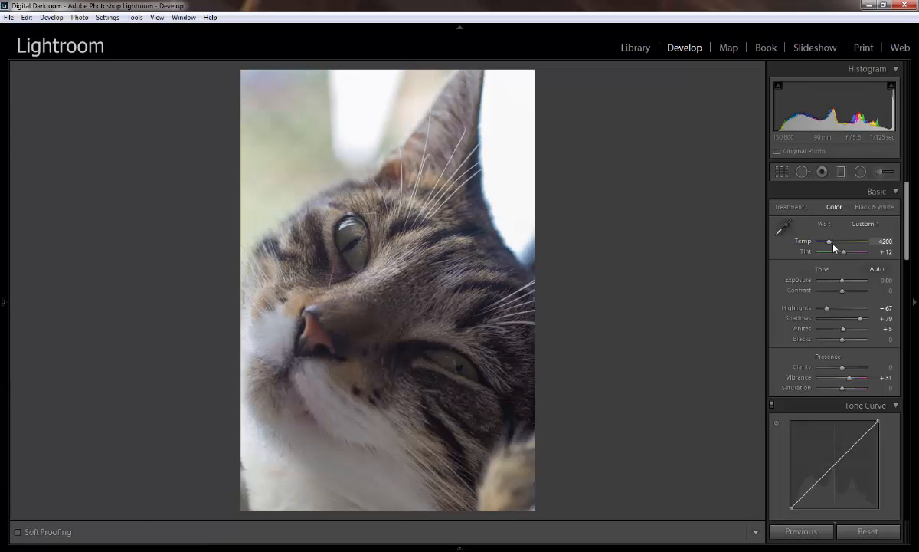
drag(831, 245, 844, 251)
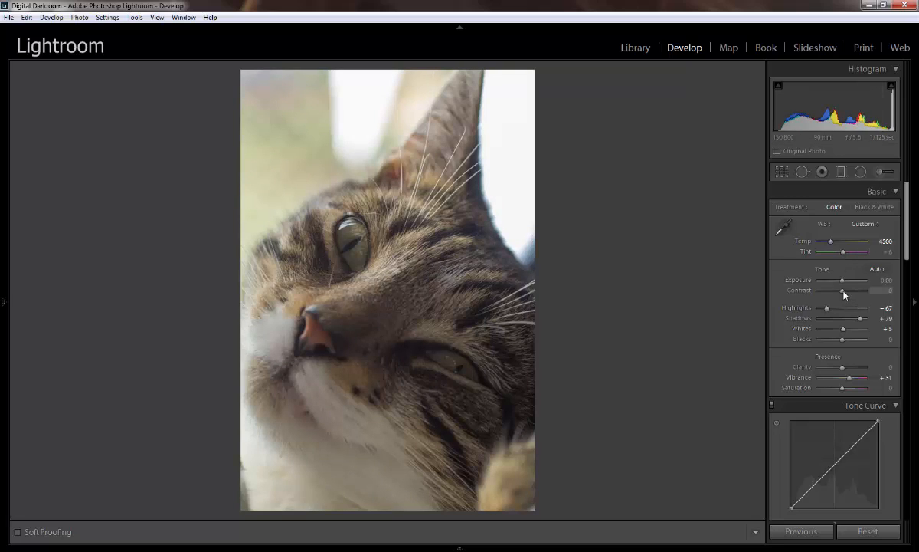
drag(842, 291, 848, 295)
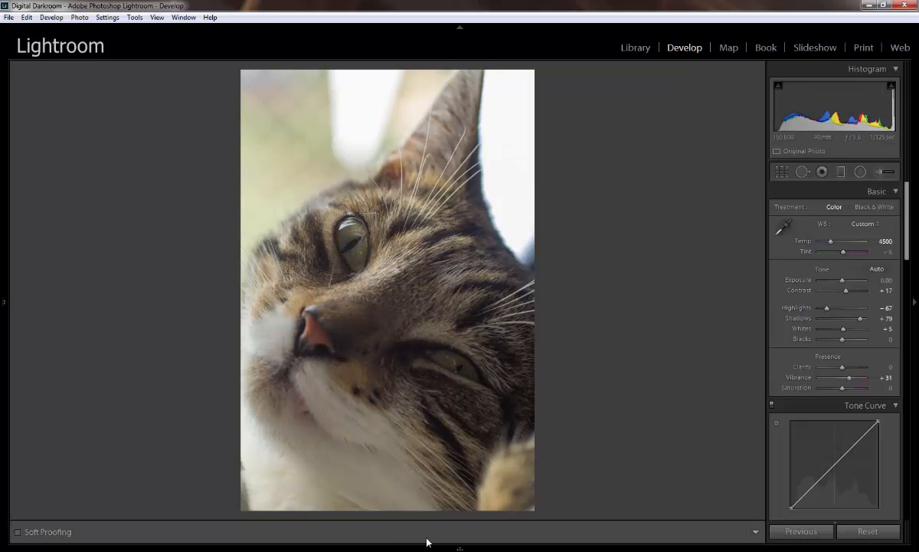
Switch to the close-up photo of the sleeping cat and set Contrast to -10 and Exposure to +0.60
mouse_move(437, 548)
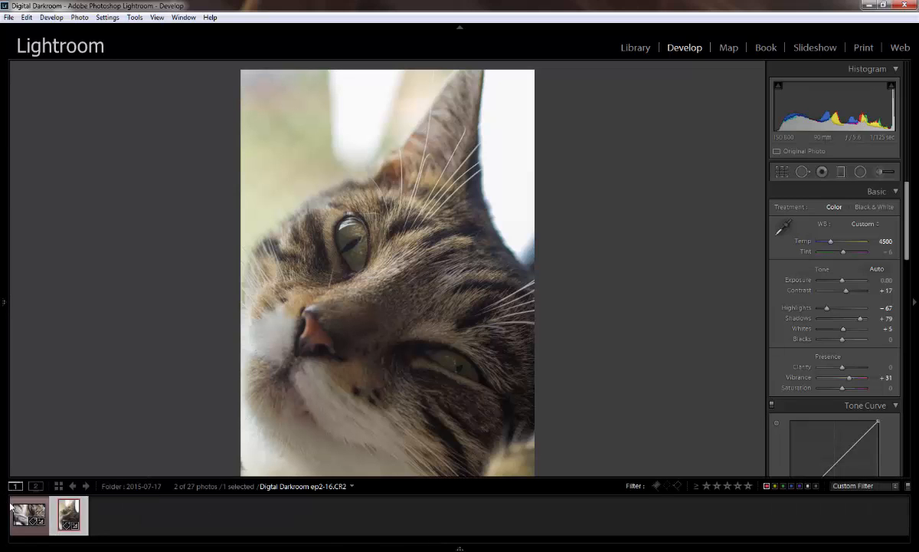
click(38, 518)
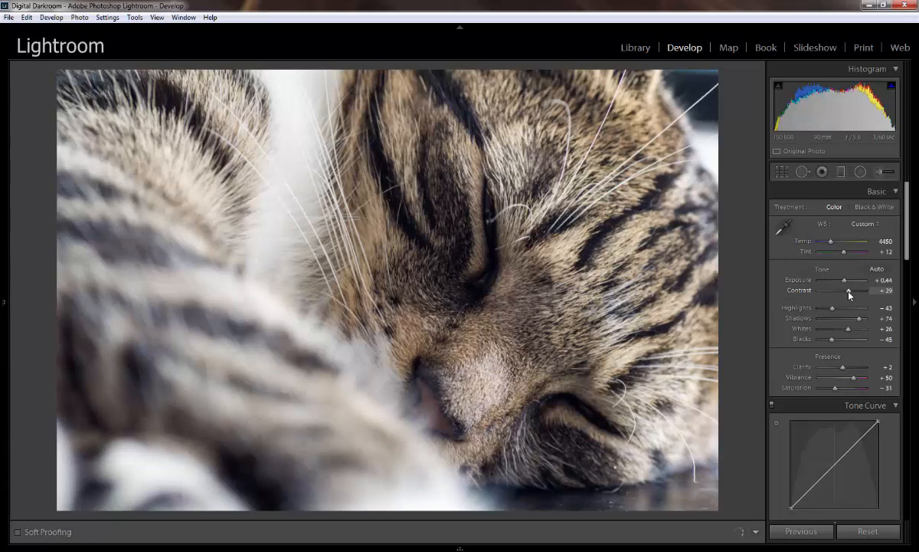
drag(851, 294, 841, 297)
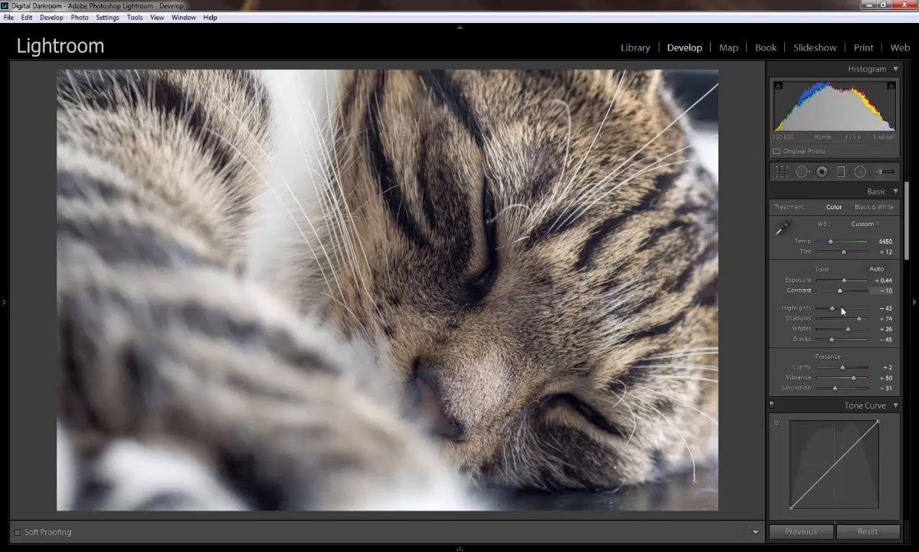
drag(844, 281, 845, 283)
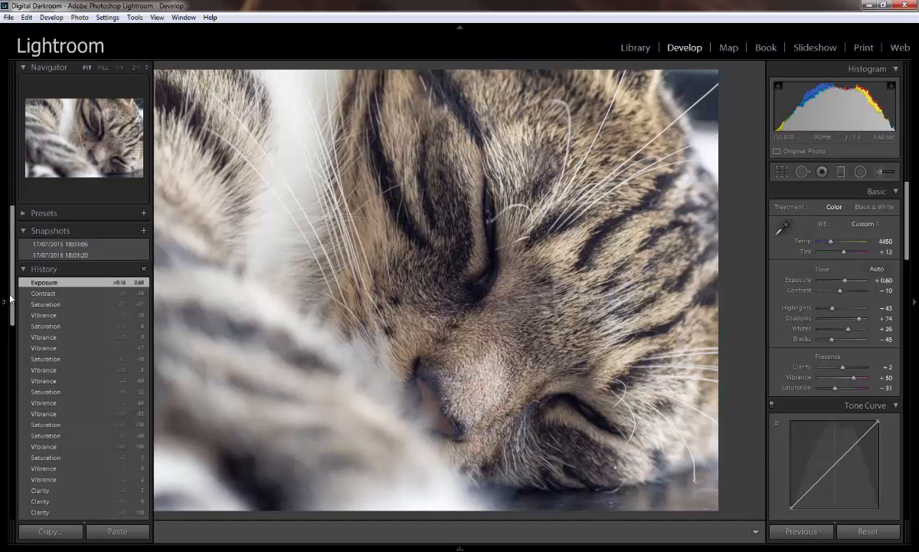
Compare the sleeping cat's original Import state in the edit history with the latest Exposure edit, ending on the latest edit
click(6, 303)
scroll(41, 460, down, 10)
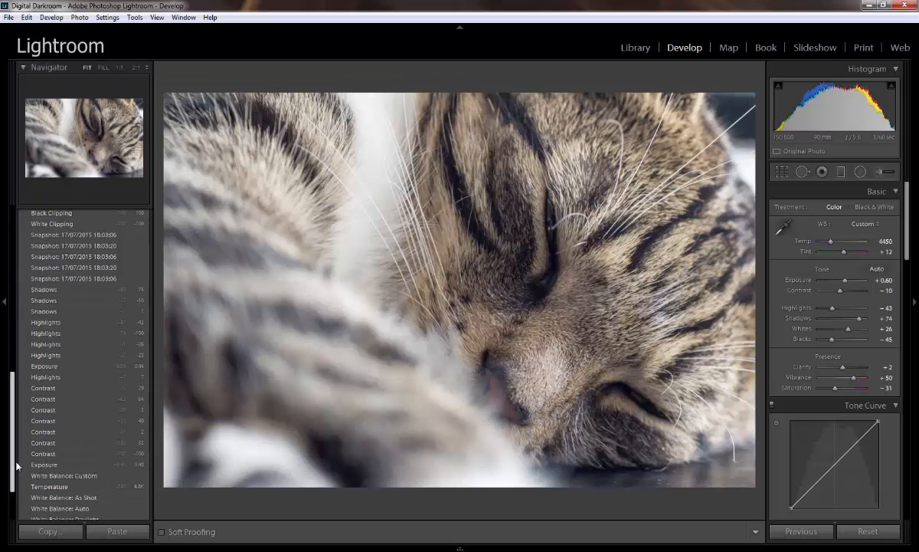
click(42, 493)
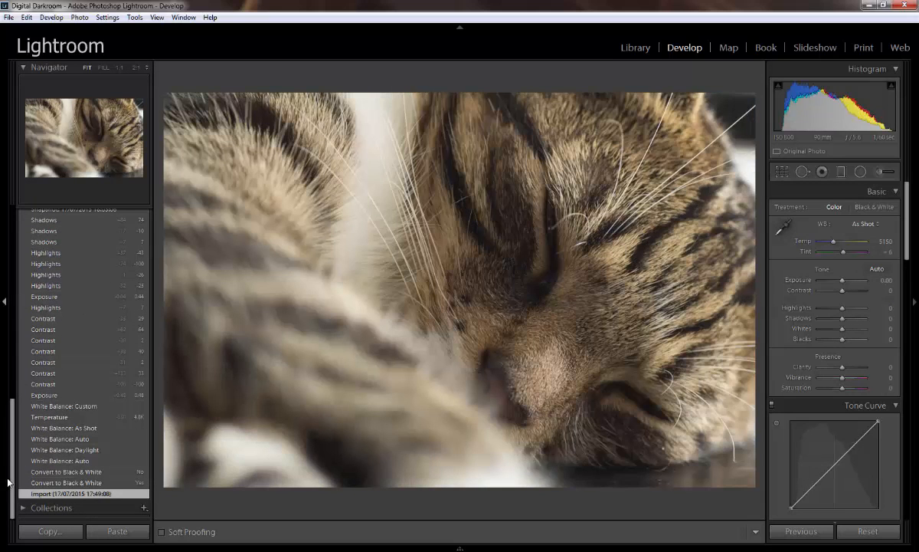
drag(10, 454, 10, 277)
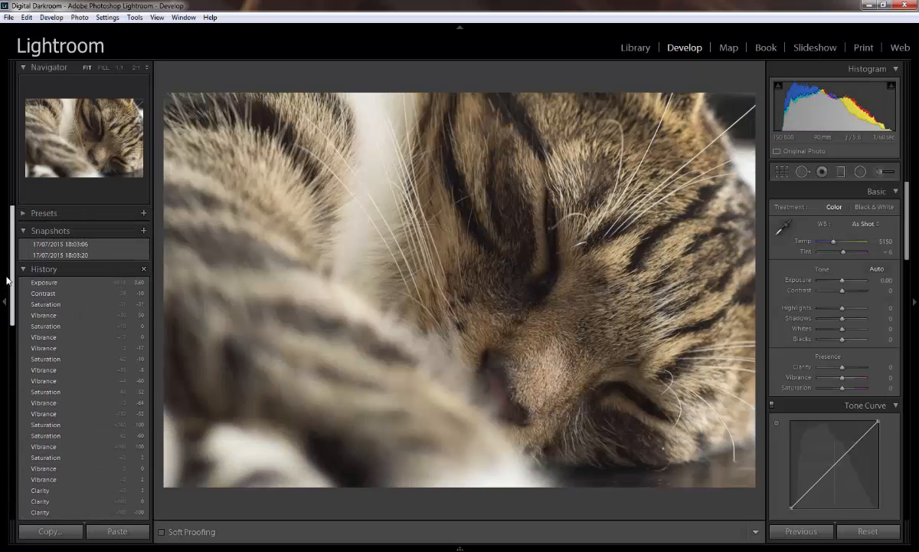
click(51, 283)
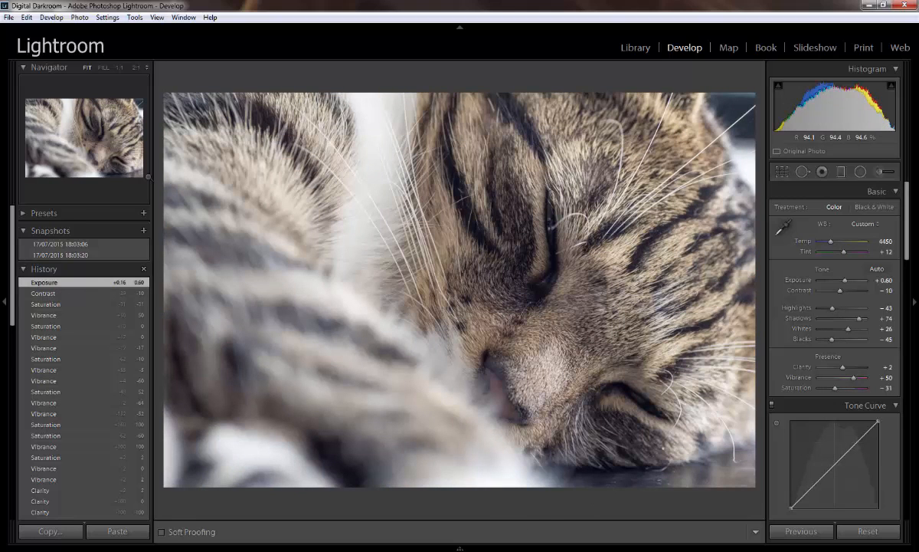
click(4, 302)
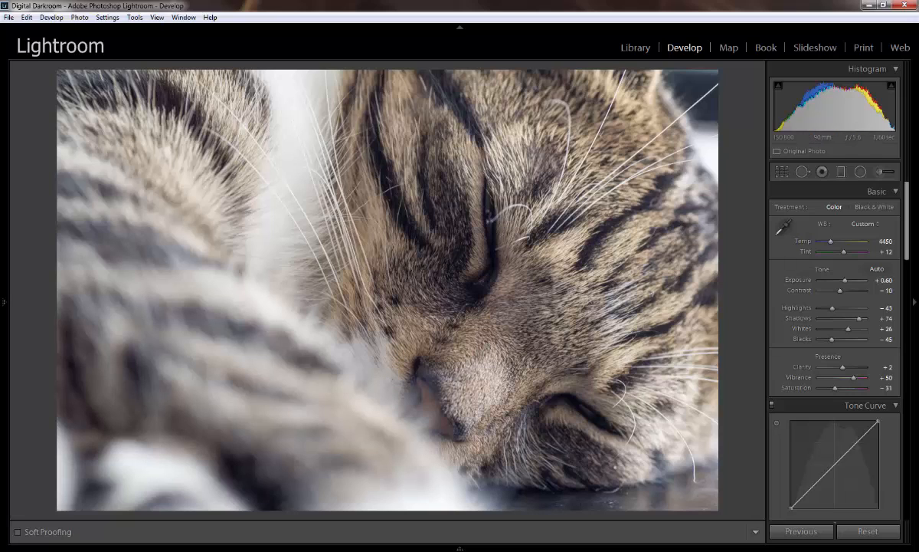
Set the sleeping cat photo's Contrast to +12 and Exposure to +0.48
key(alt+Tab)
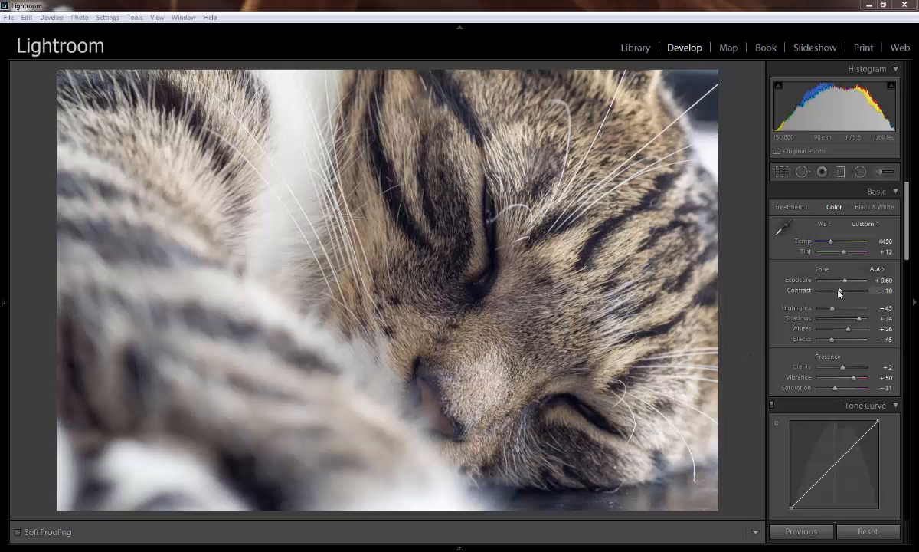
drag(839, 292, 845, 281)
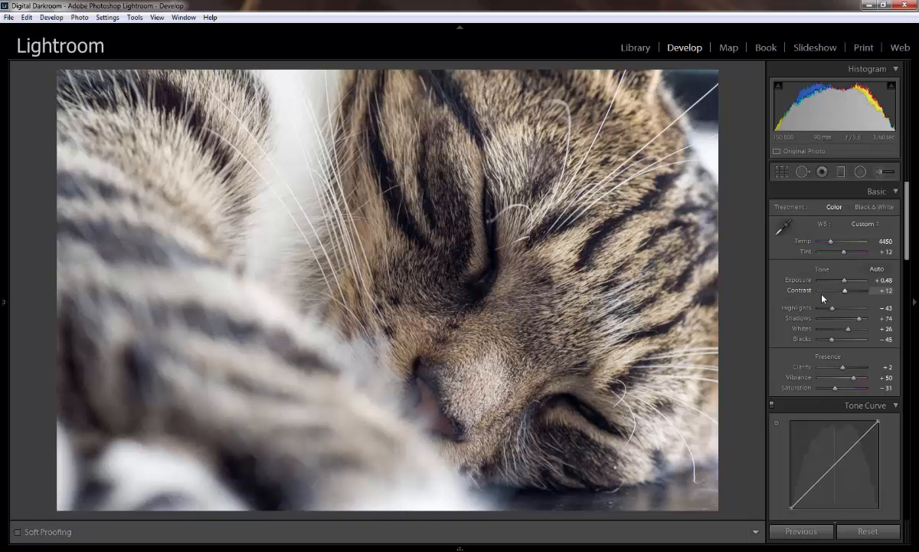
scroll(833, 365, down, 2)
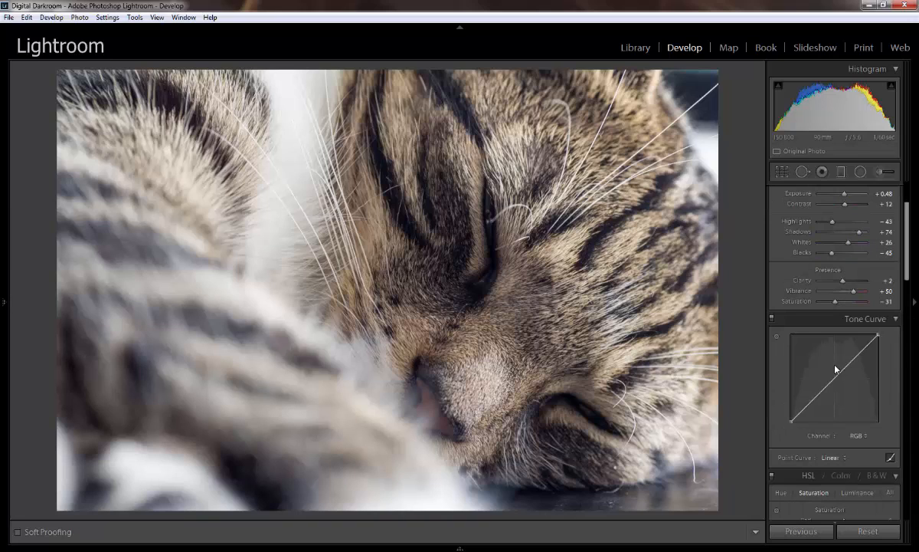